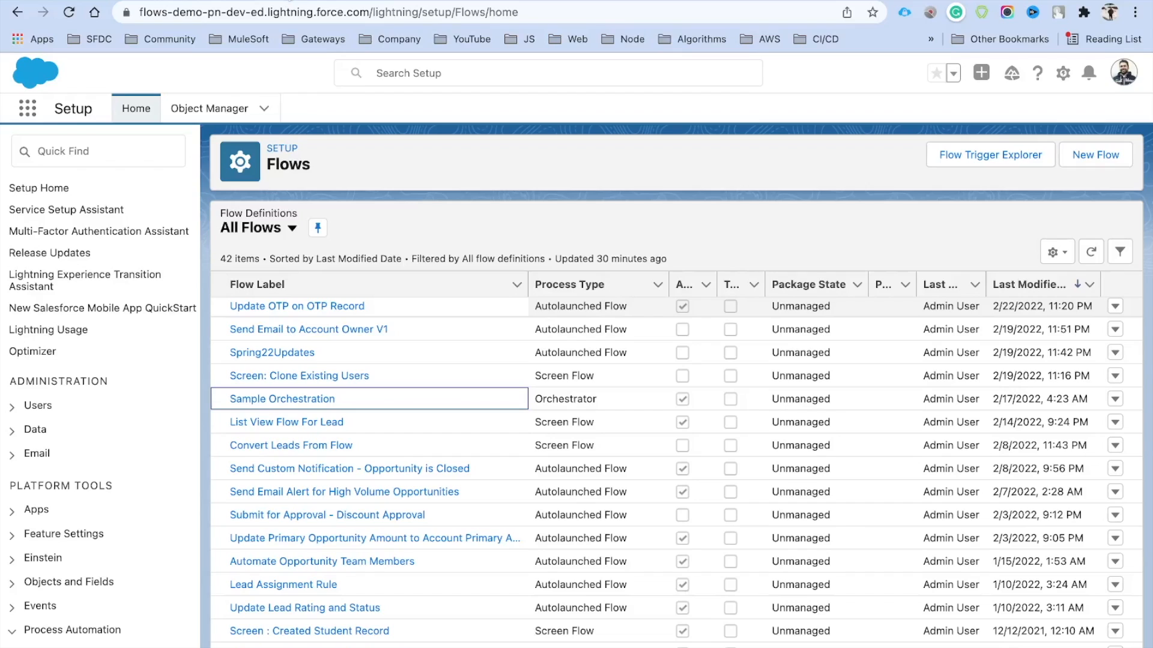
# Create a new Screen Flow from Setup, opening an empty Auto-Layout canvas
pyautogui.click(125, 154)
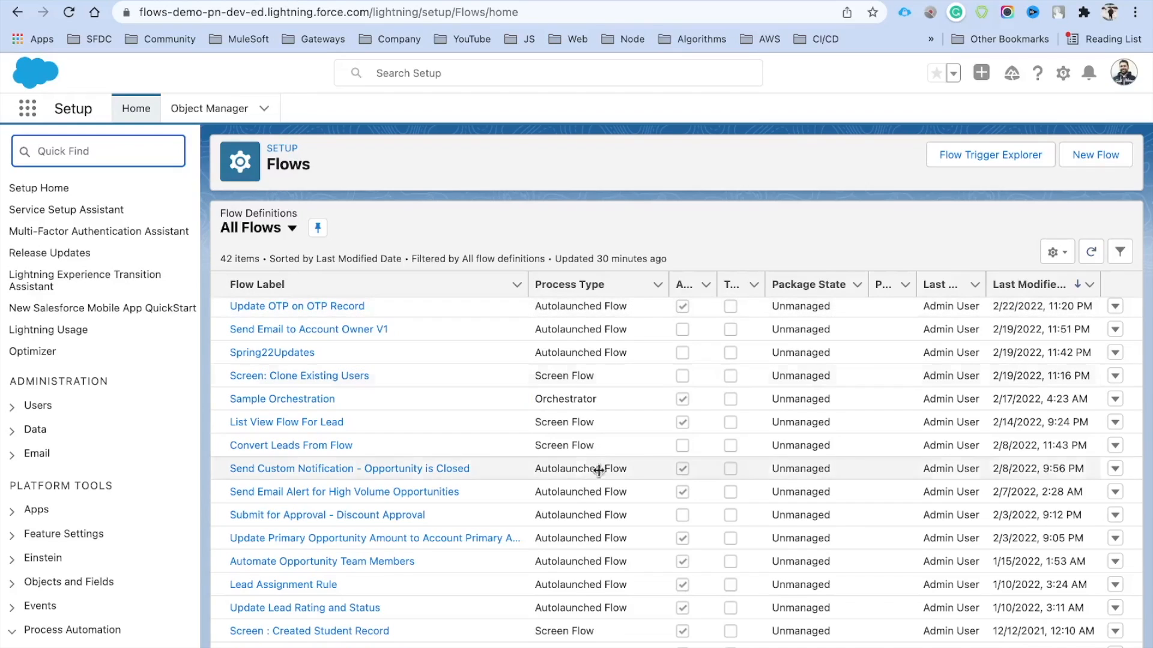
pyautogui.click(1096, 156)
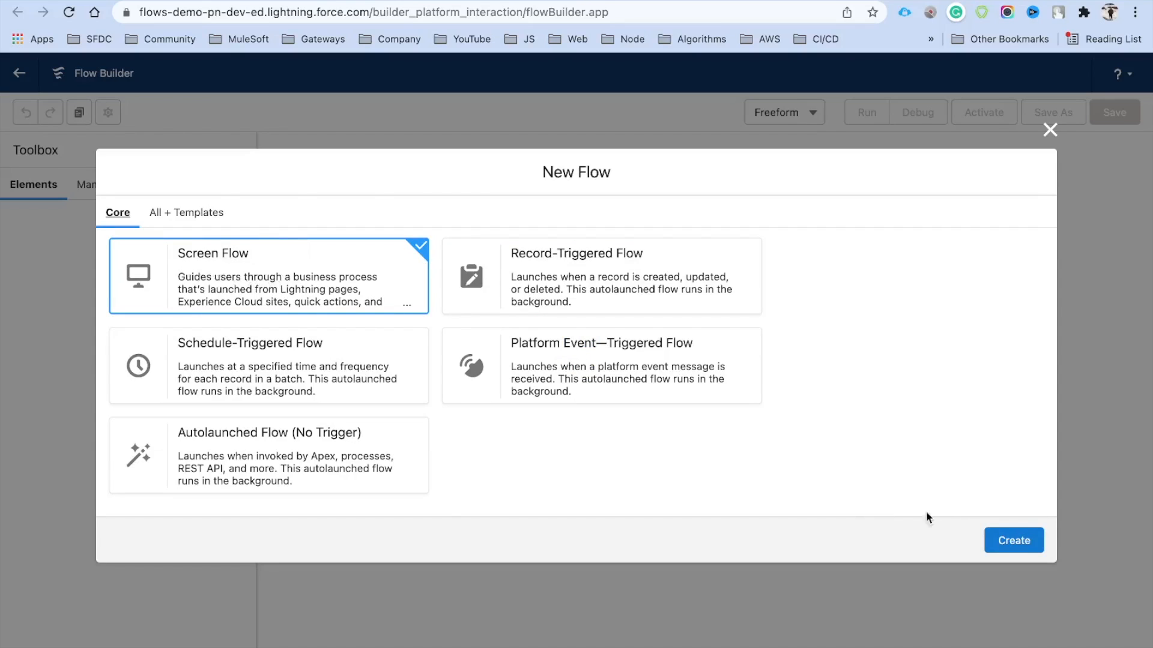
pyautogui.click(1013, 540)
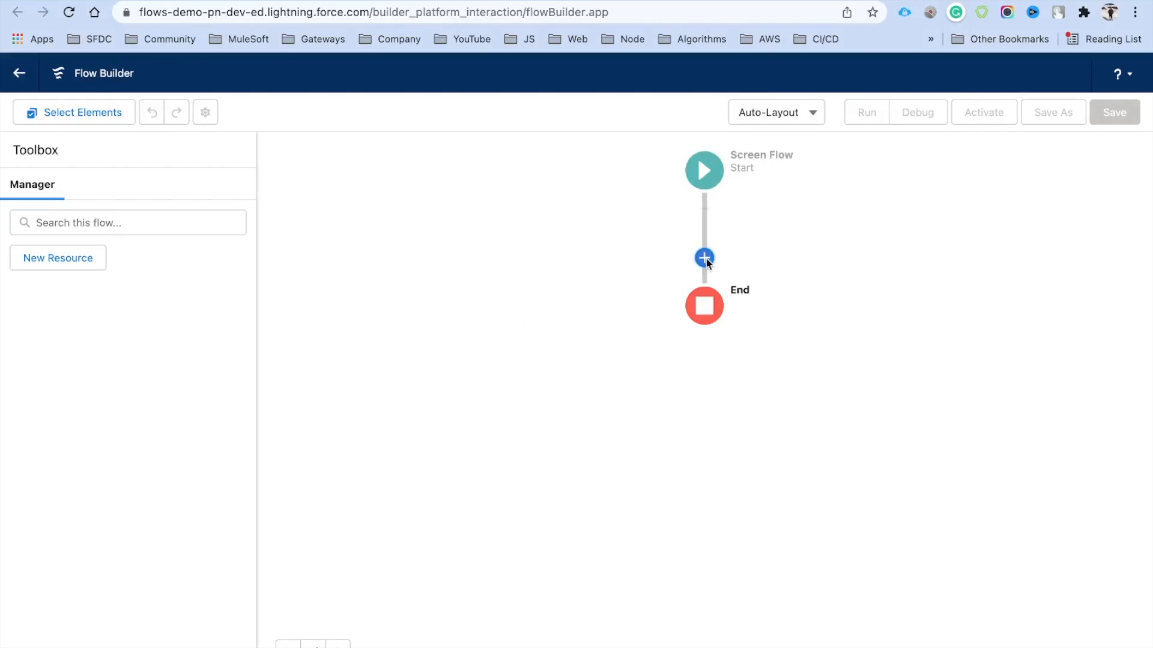
# Insert a Screen element between Start and End, labelled NotificationScreen with a matching API name
pyautogui.click(705, 258)
pyautogui.click(669, 318)
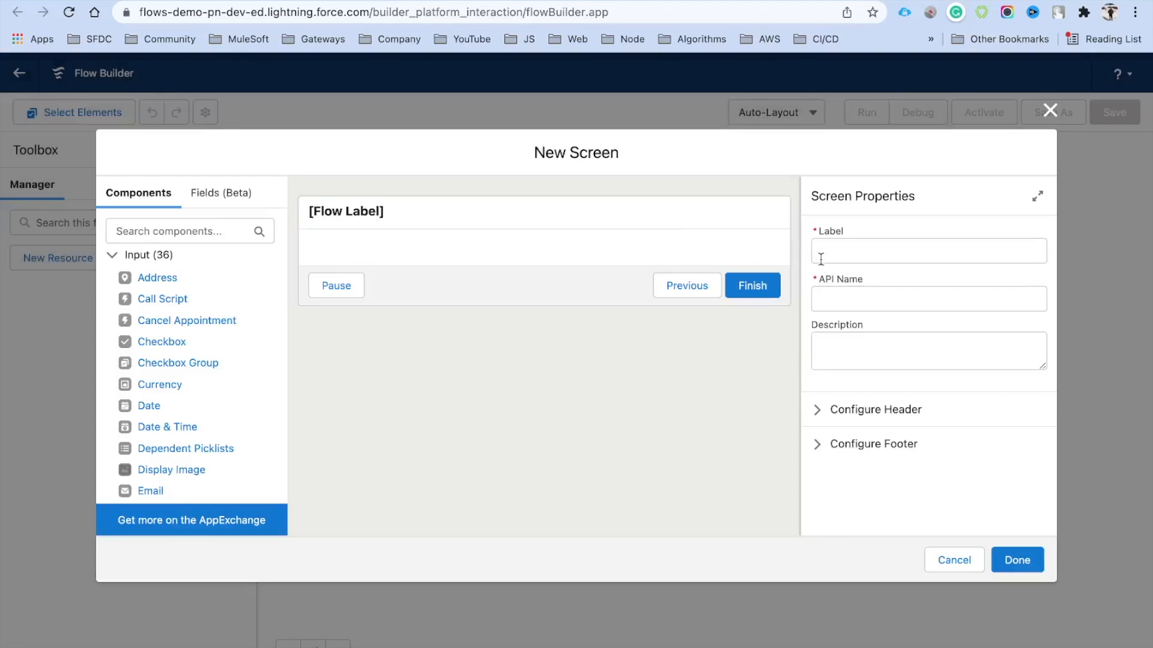
pyautogui.click(872, 262)
pyautogui.write('NotificationScreen')
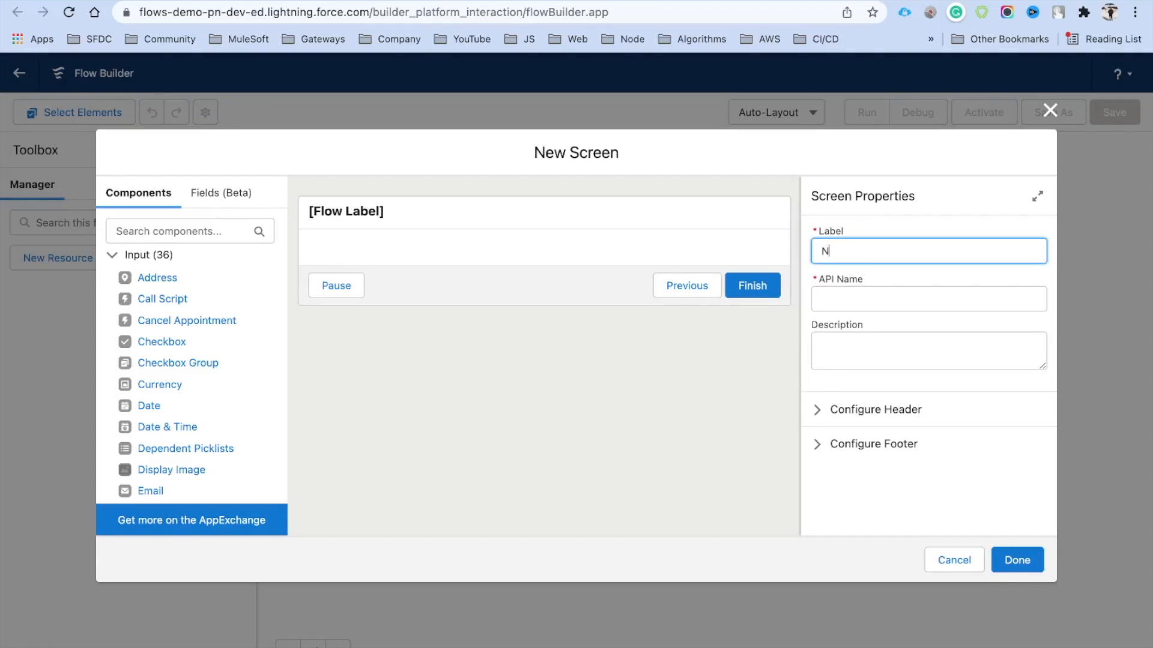
pyautogui.press('Tab')
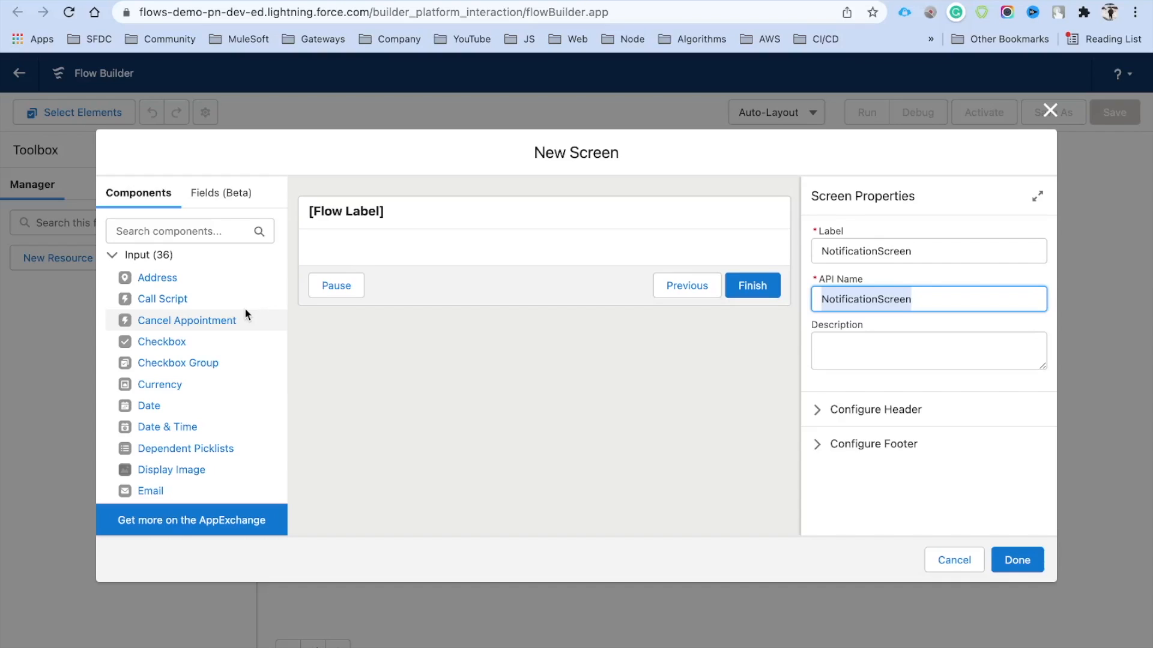
# Search the components for 'toa' and place a Toast Component on the screen
pyautogui.click(180, 231)
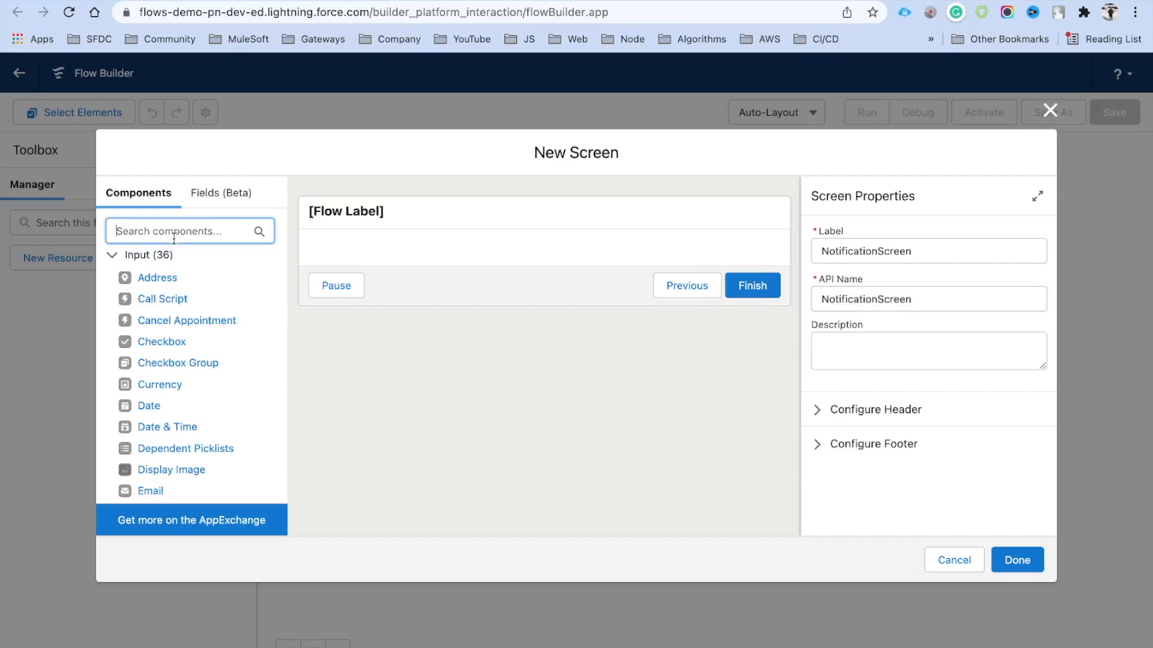
pyautogui.write('toa')
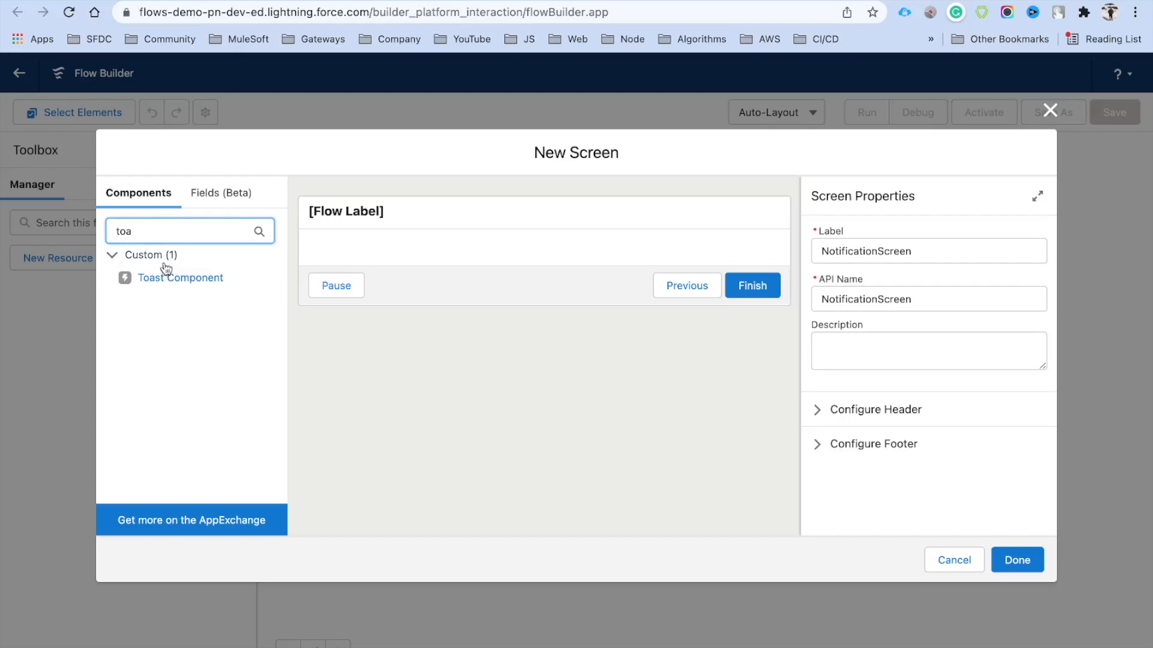
pyautogui.moveTo(168, 279); pyautogui.dragTo(396, 262)
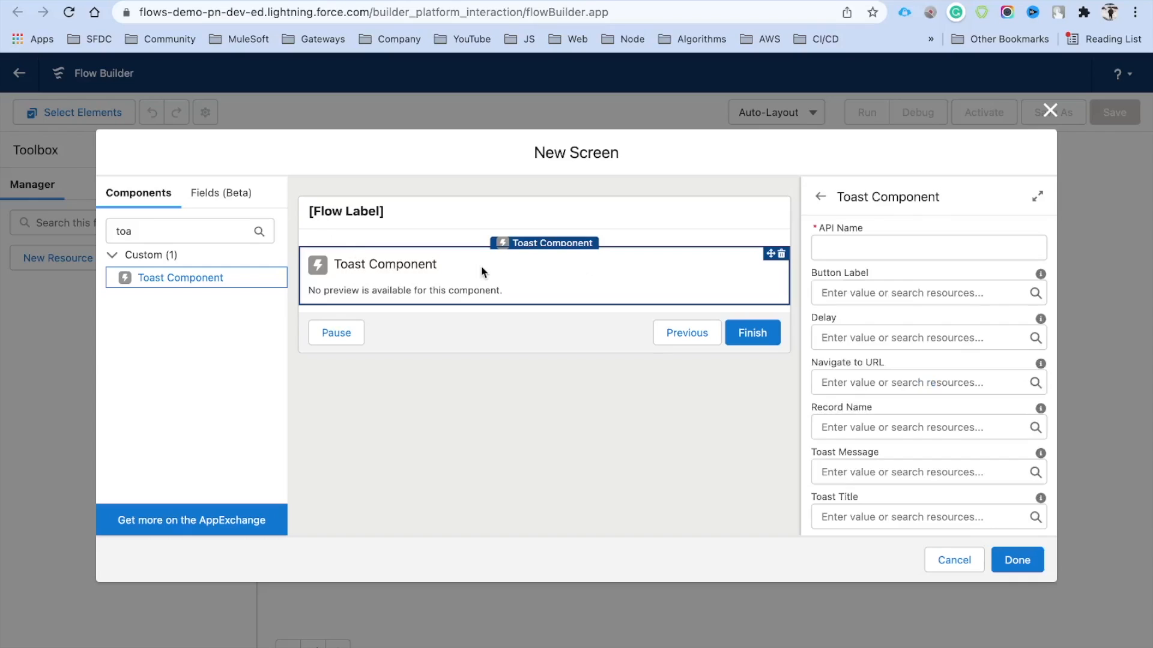
# Give the toast component the API name SuccessToast and review its properties
pyautogui.click(848, 252)
pyautogui.write('Tpoa')
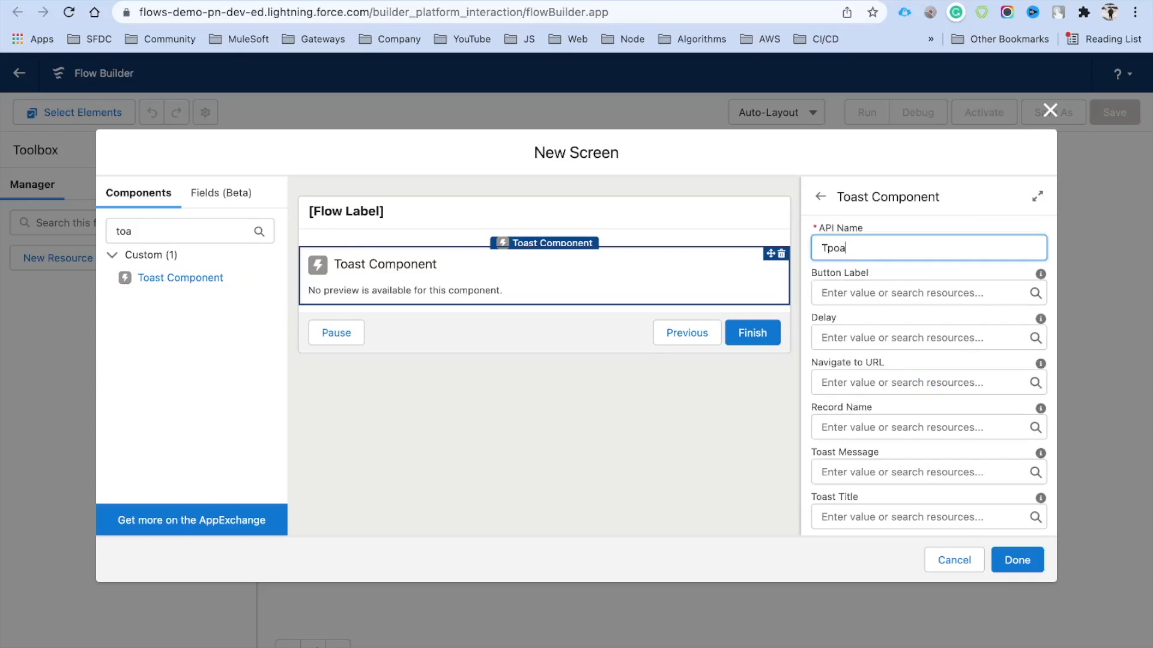
pyautogui.press('BackSpace')
pyautogui.press('BackSpace')
pyautogui.press('BackSpace')
pyautogui.press('BackSpace')
pyautogui.write('SuccessToast')
pyautogui.press('Tab')
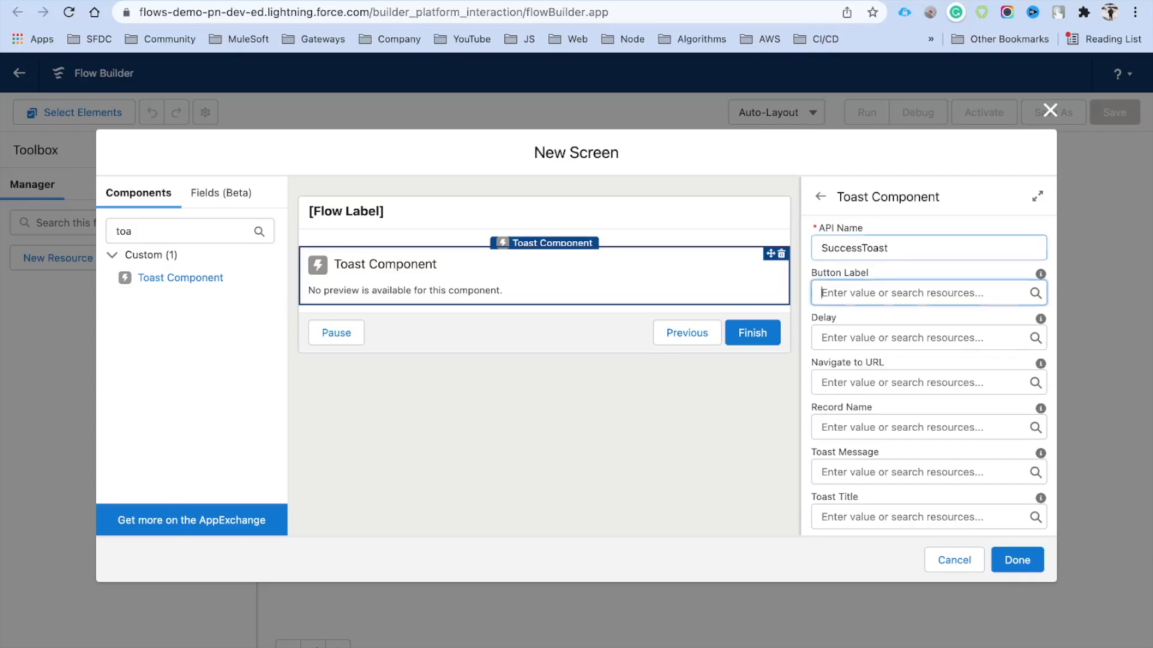
pyautogui.moveTo(899, 248); pyautogui.dragTo(802, 250)
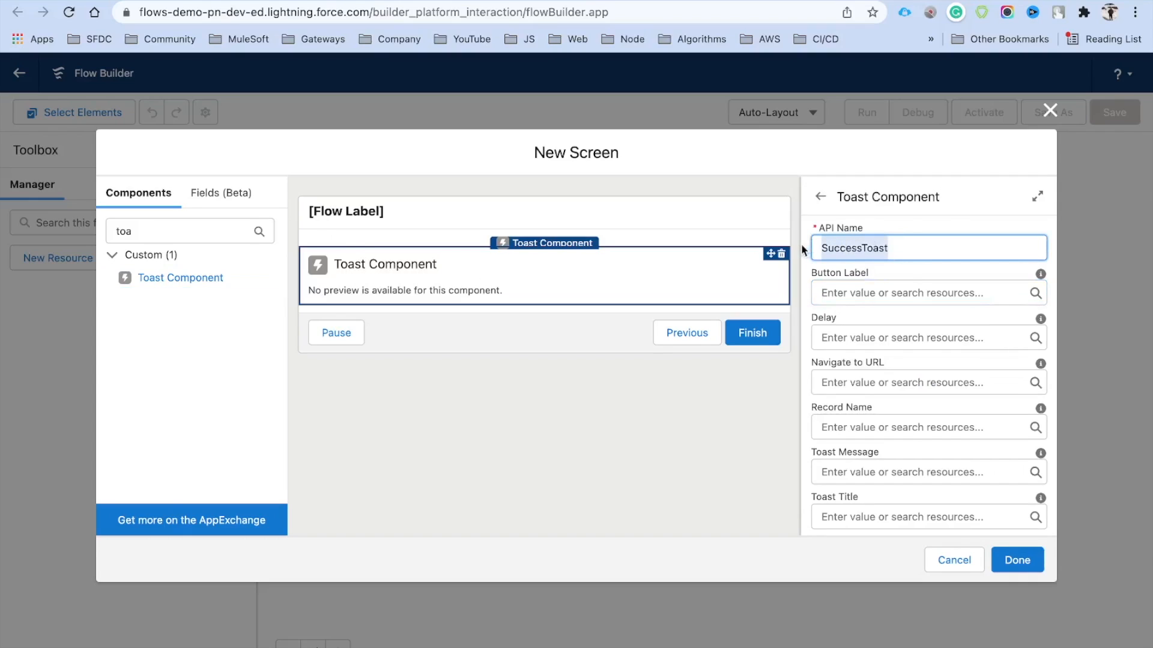
pyautogui.scroll(-3, 904, 384)
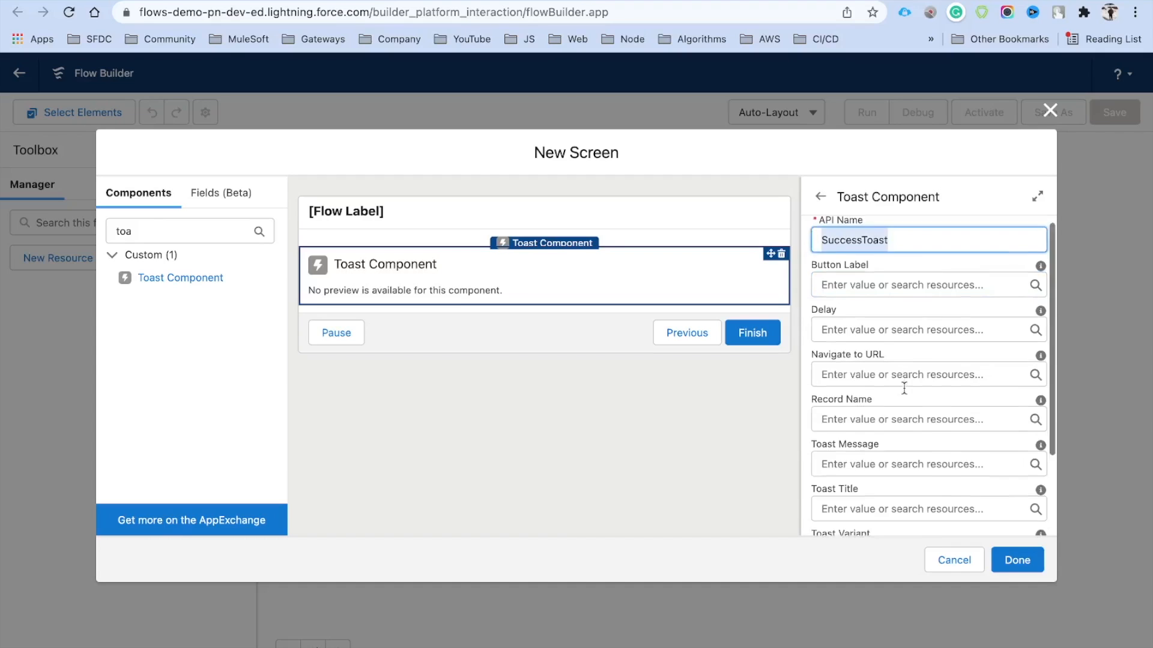
pyautogui.scroll(2, 903, 387)
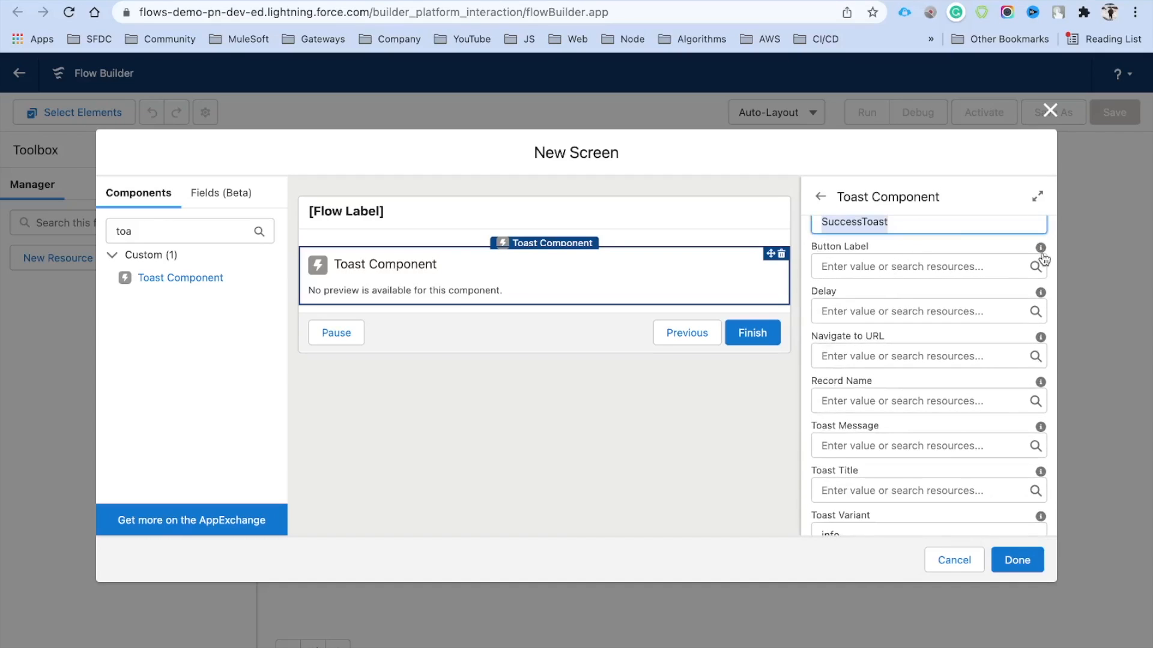
pyautogui.moveTo(1040, 251)
pyautogui.moveTo(1041, 294)
pyautogui.scroll(-1, 885, 363)
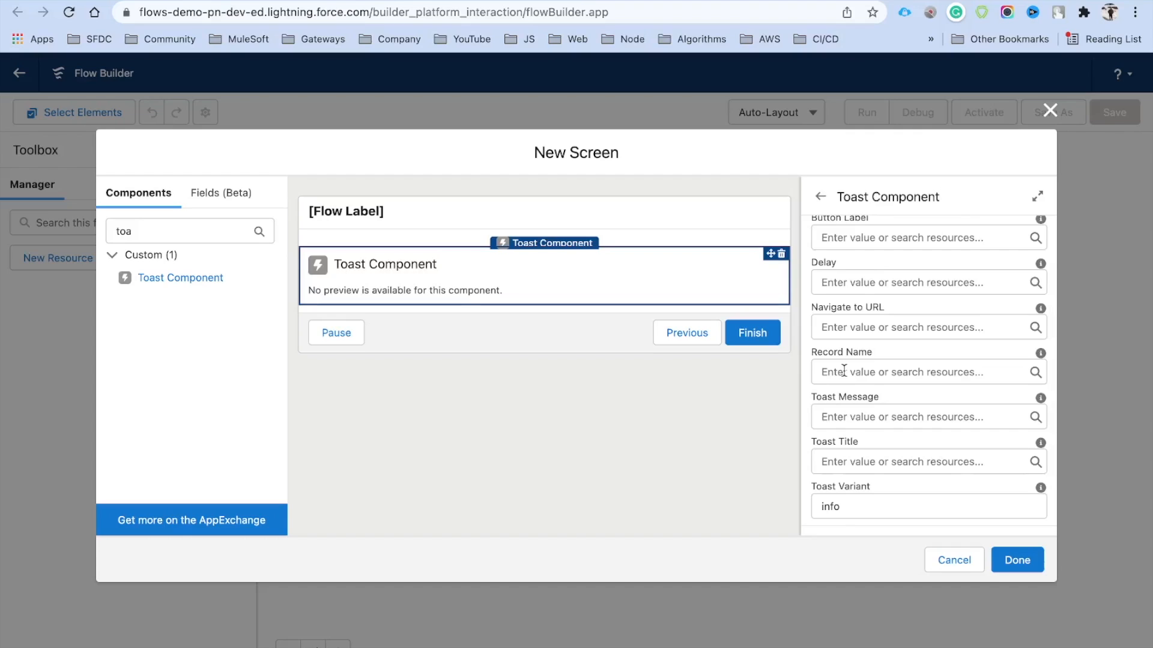
pyautogui.scroll(-2, 844, 370)
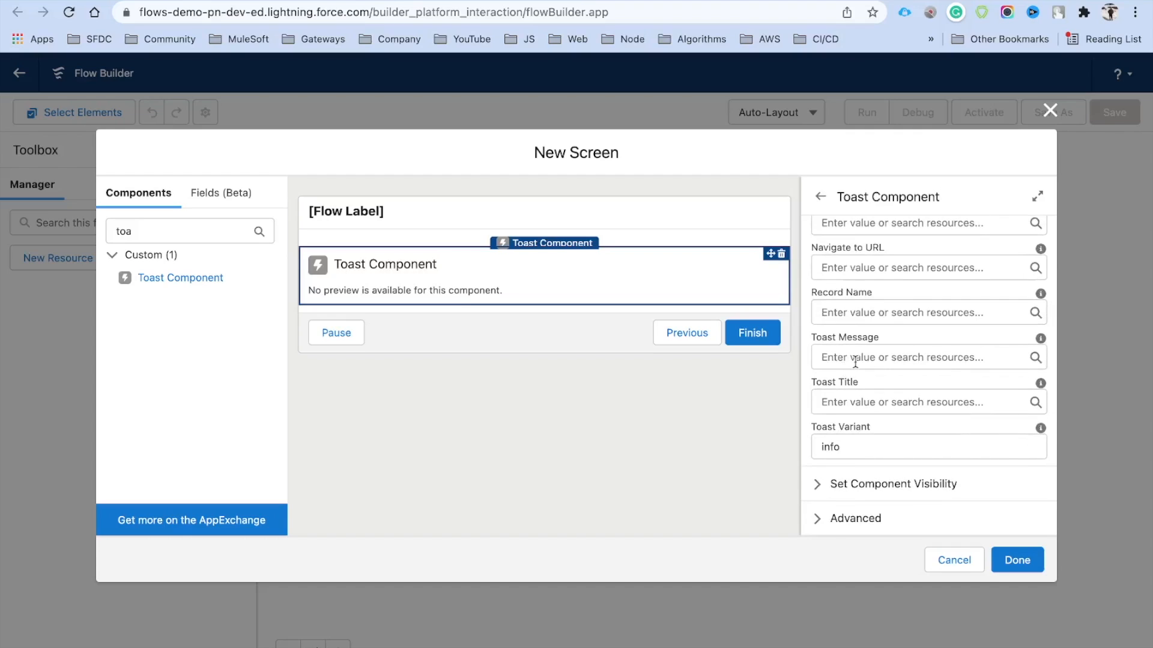
# Set SuccessToast's message to 'Record Created Successfully', title 'Success', and variant success instead of info
pyautogui.click(842, 358)
pyautogui.write('Success')
pyautogui.press('BackSpace')
pyautogui.press('BackSpace')
pyautogui.press('BackSpace')
pyautogui.press('BackSpace')
pyautogui.press('BackSpace')
pyautogui.press('BackSpace')
pyautogui.press('BackSpace')
pyautogui.write('Record Created Successfully')
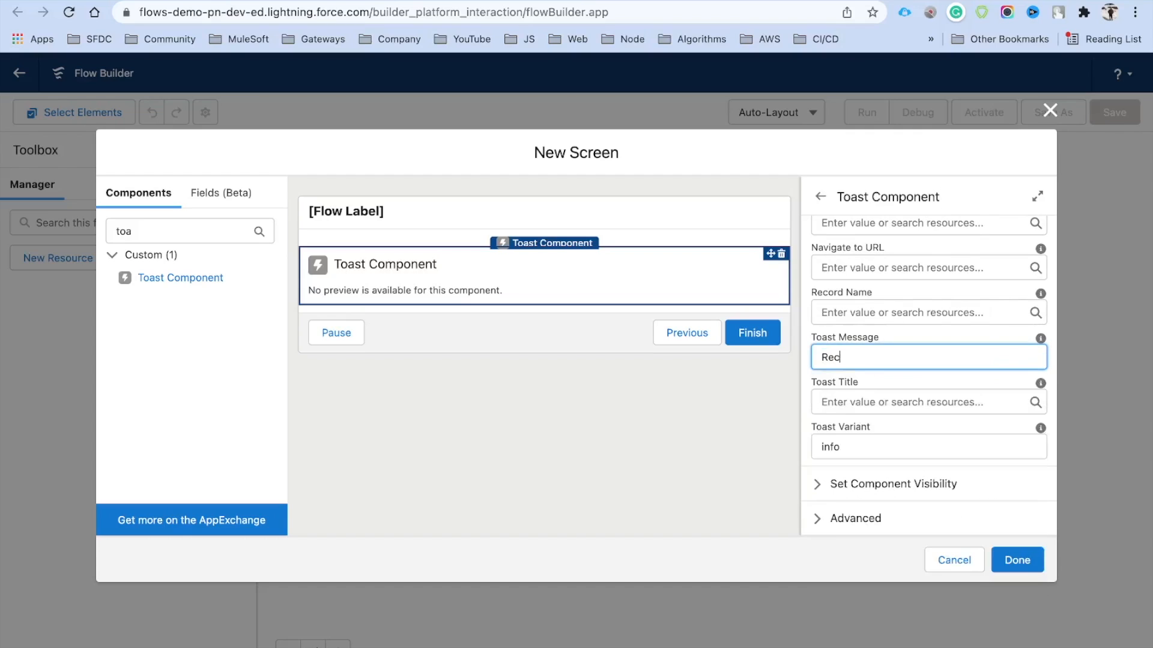
pyautogui.click(889, 391)
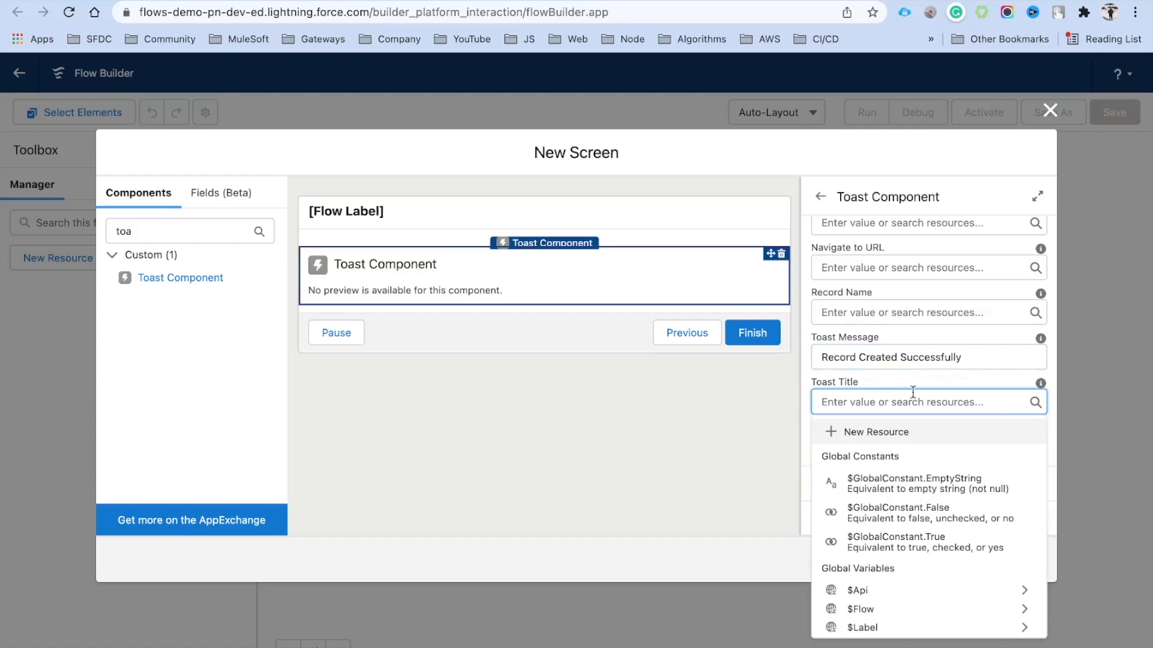
pyautogui.write('Success')
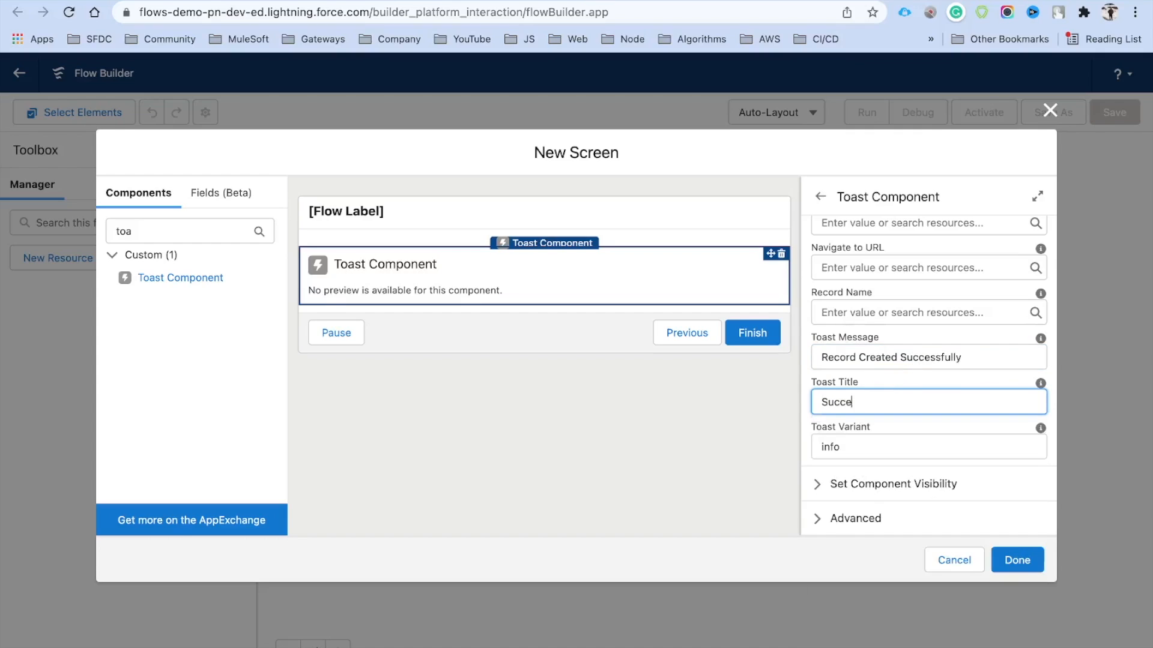
pyautogui.click(906, 420)
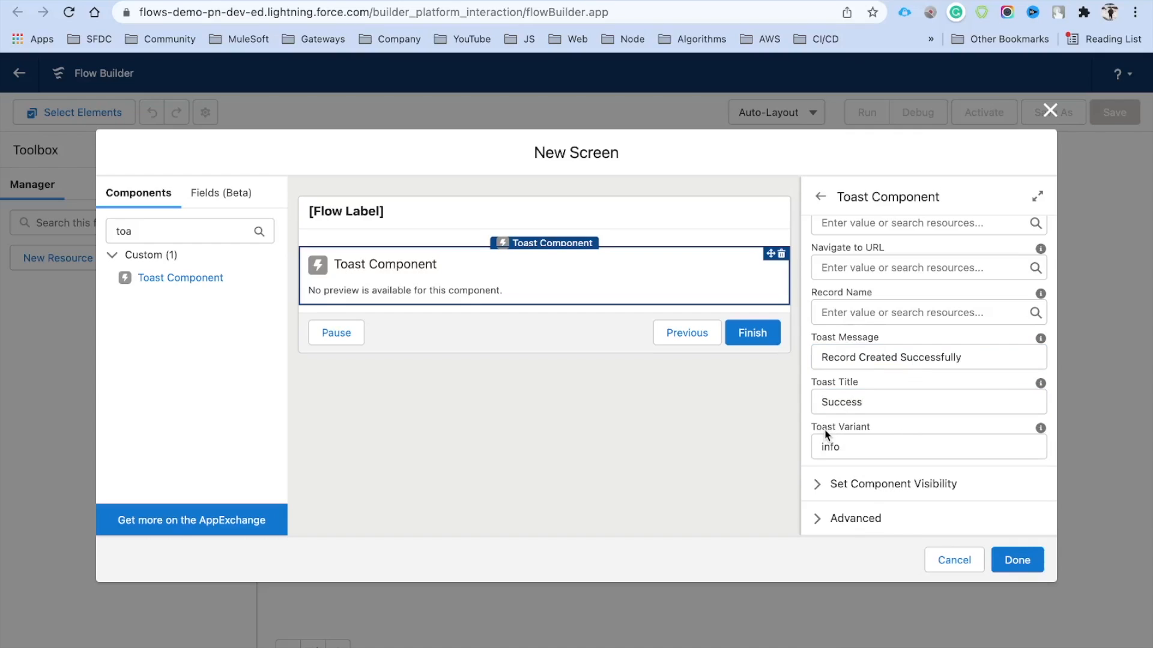
pyautogui.moveTo(1040, 429)
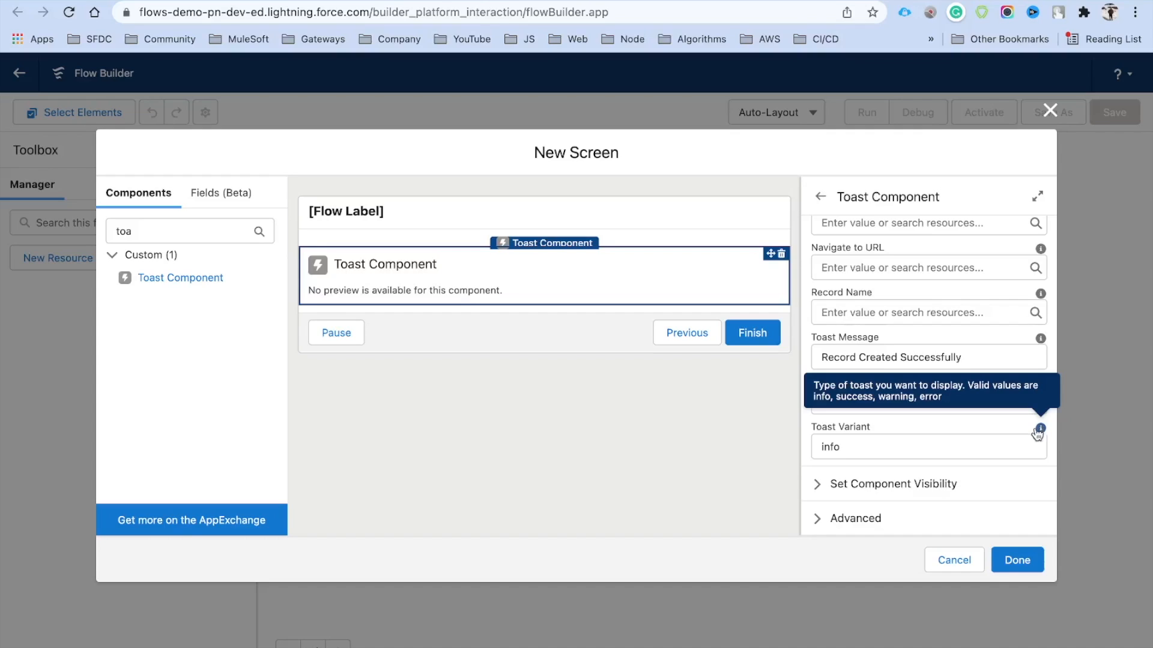
pyautogui.doubleClick(832, 445)
pyautogui.write('success')
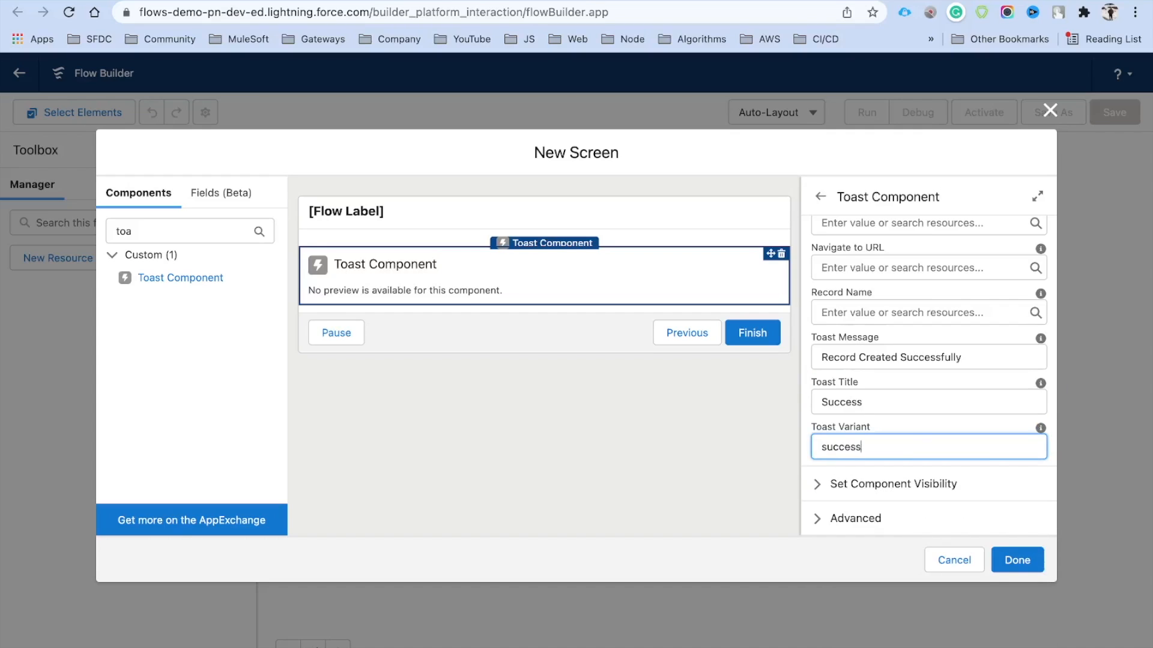
pyautogui.click(908, 420)
pyautogui.scroll(3, 938, 378)
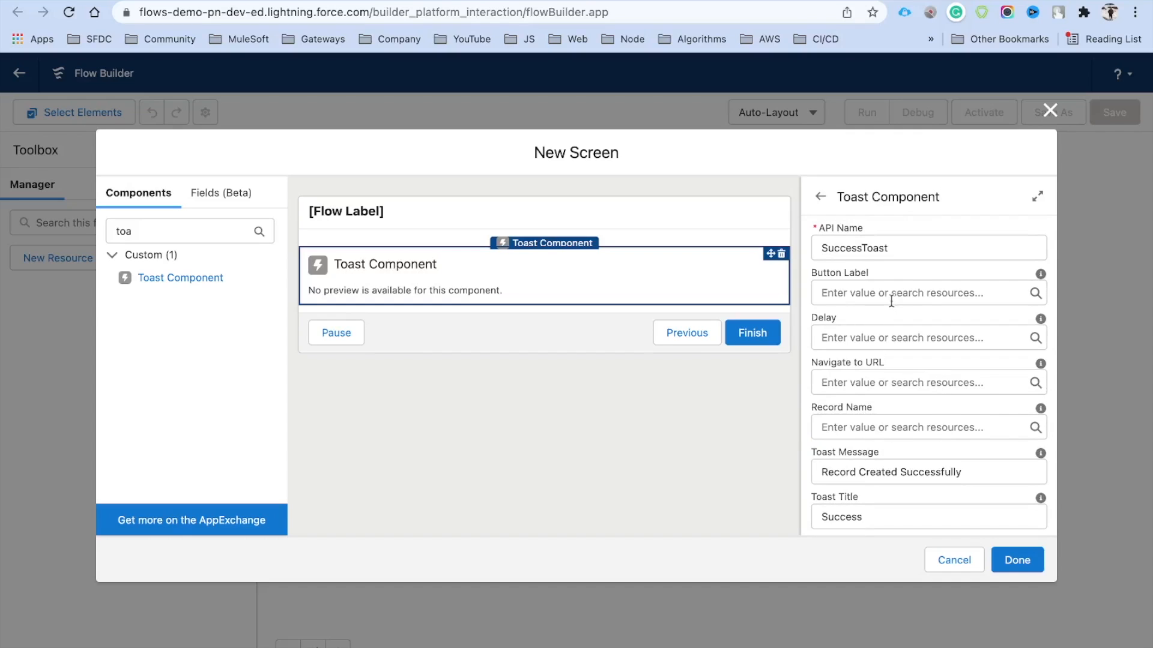
# Add an ErrorNotification toast reading 'Record Not Created!', titled Error, with the error variant
pyautogui.moveTo(150, 284); pyautogui.dragTo(373, 308)
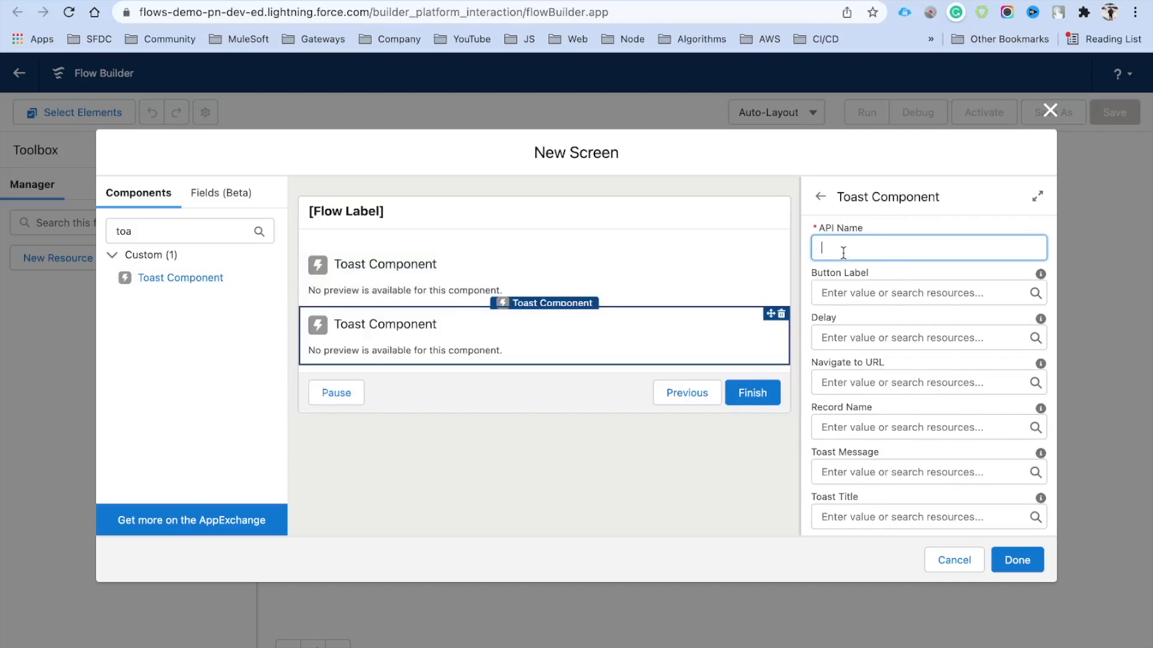
pyautogui.write('ErrorNotification')
pyautogui.click(852, 300)
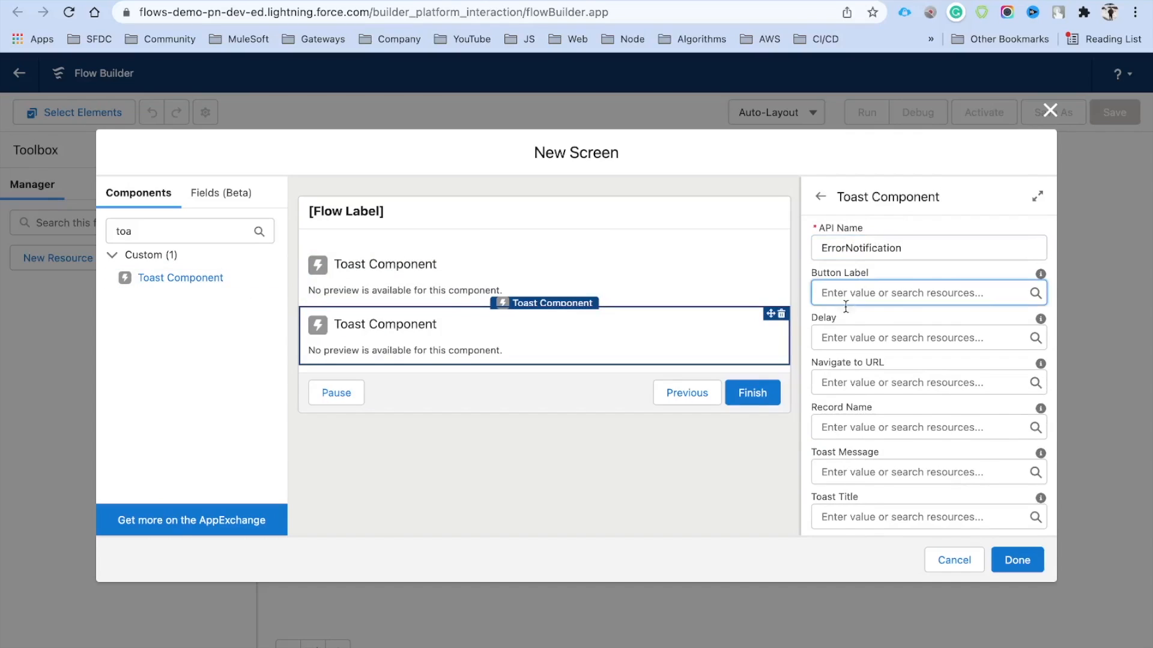
pyautogui.scroll(-3, 844, 318)
pyautogui.click(864, 355)
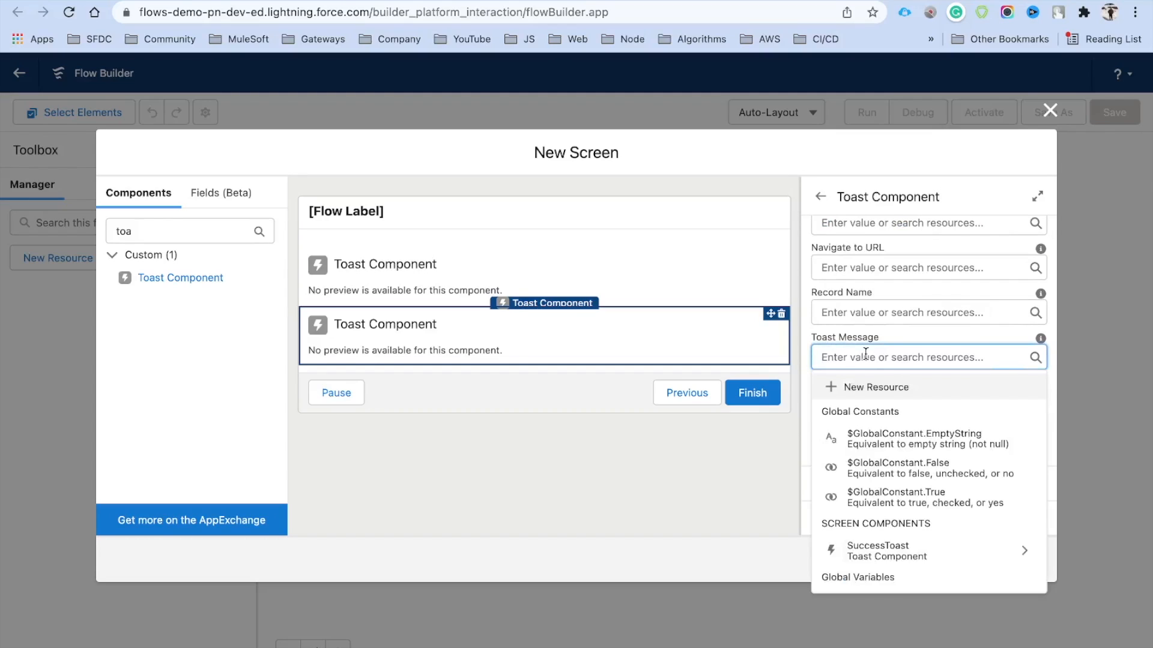
pyautogui.write('Record Not Created!')
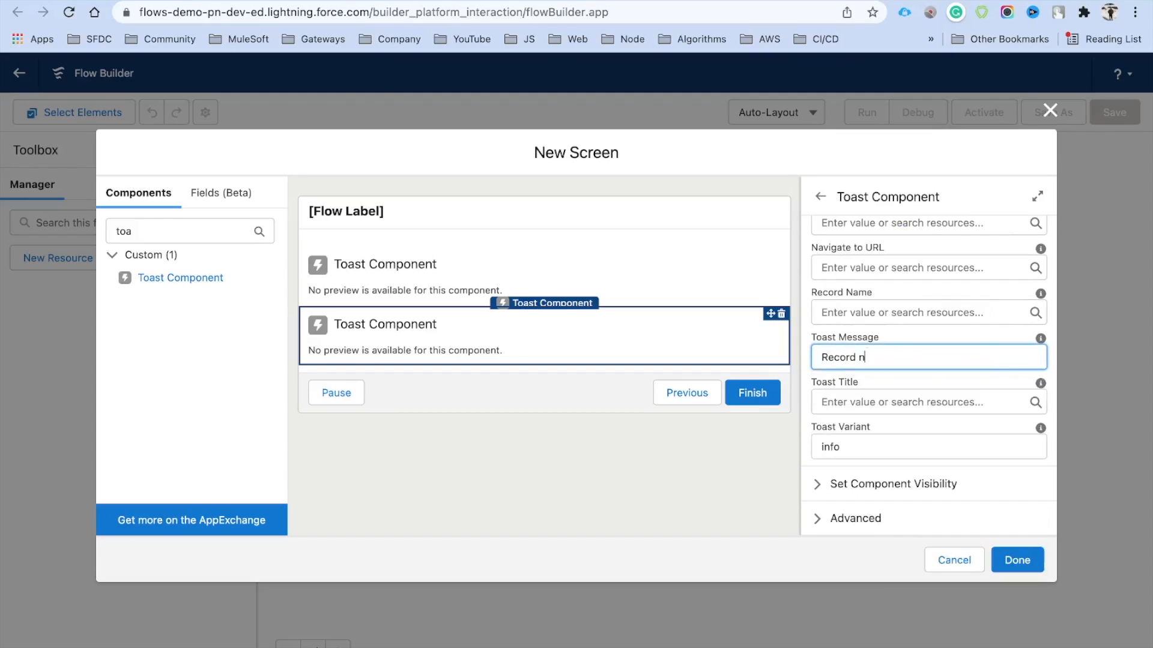
pyautogui.click(865, 401)
pyautogui.write('Error')
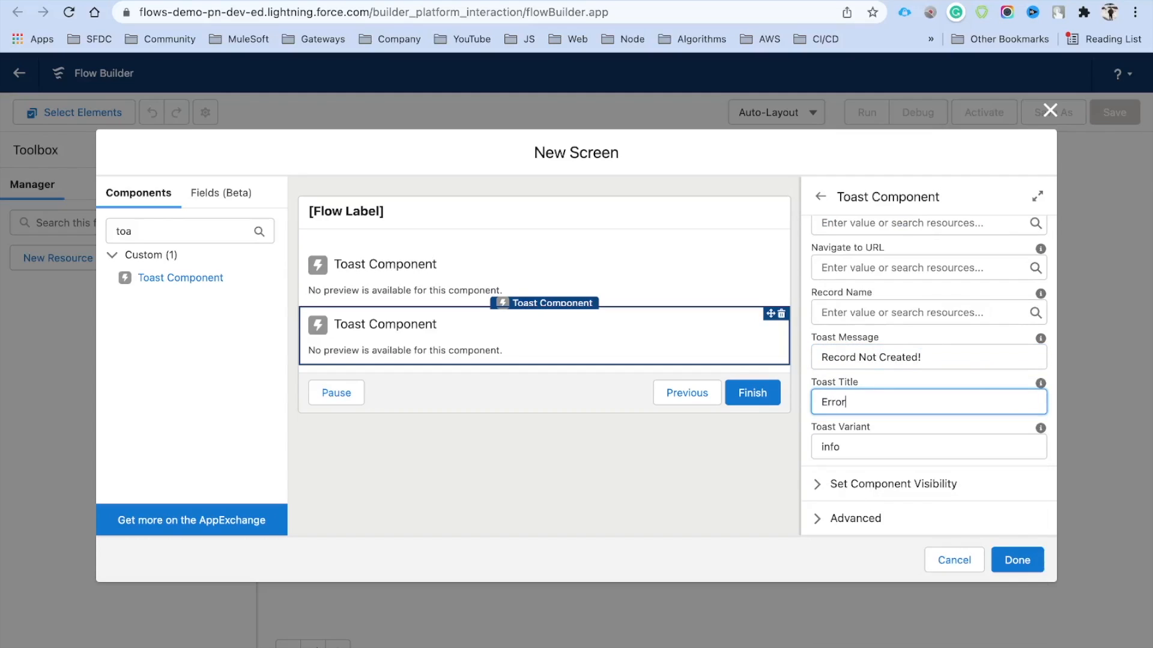
pyautogui.click(883, 382)
pyautogui.click(836, 448)
pyautogui.doubleClick(832, 446)
pyautogui.write('error')
pyautogui.click(886, 421)
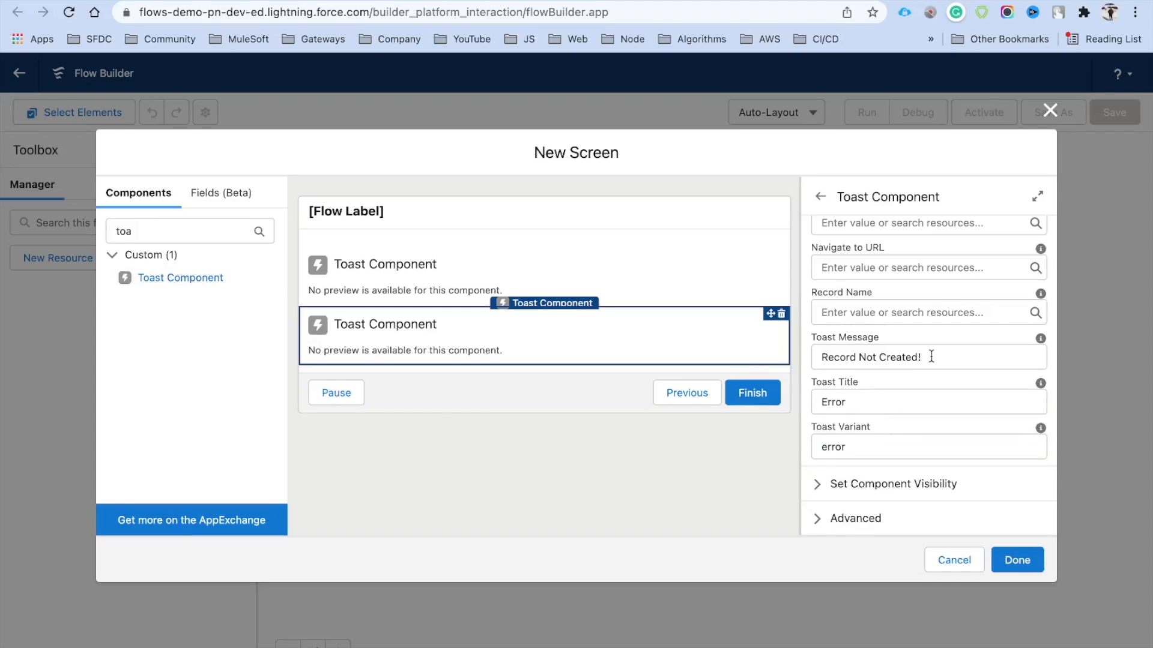
# Add a third toast reading 'You are running out of storage', titled Storage Warning, variant warning
pyautogui.moveTo(177, 275); pyautogui.dragTo(402, 362)
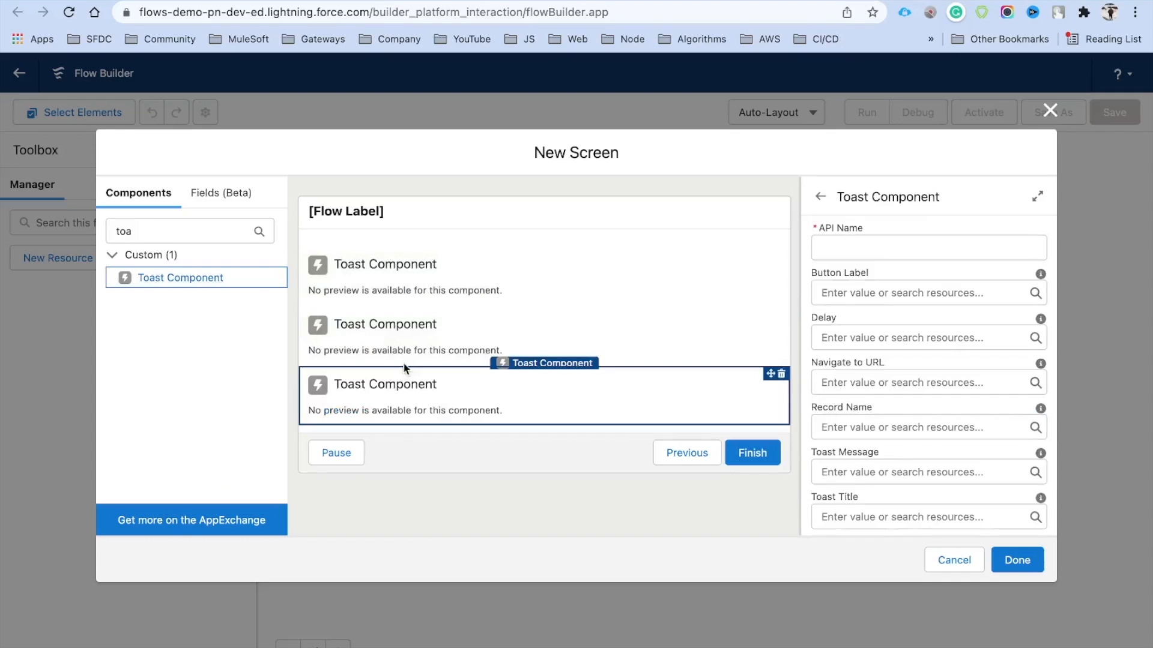
pyautogui.click(878, 257)
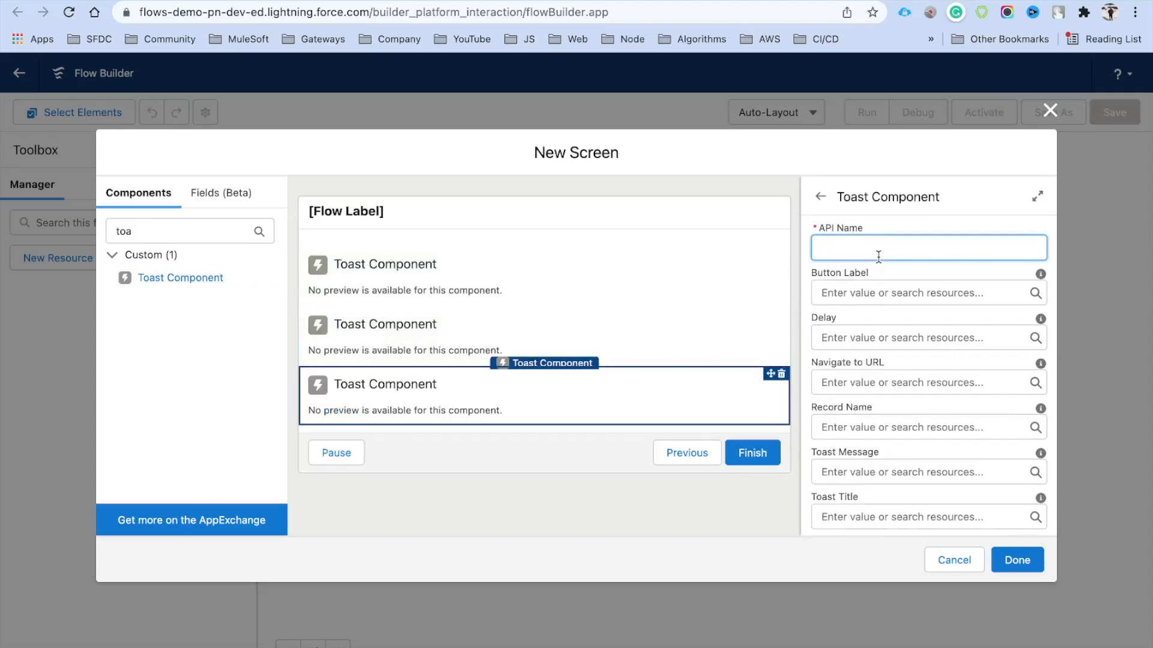
pyautogui.write('Toa')
pyautogui.scroll(-2, 871, 340)
pyautogui.click(858, 357)
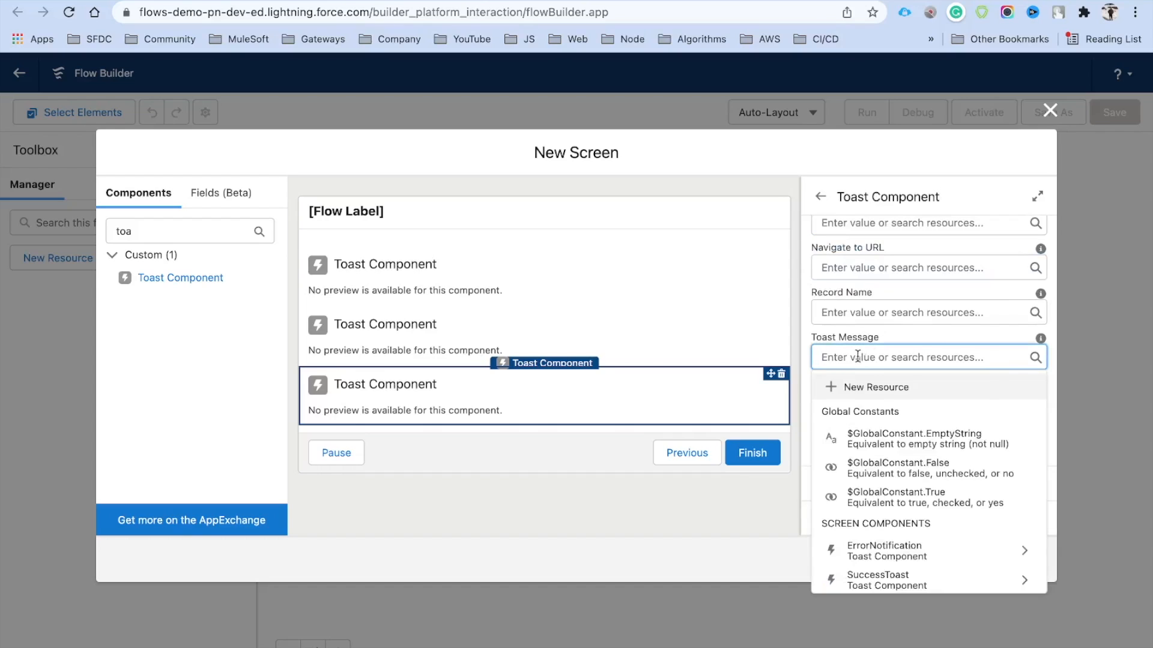
pyautogui.write('Yout')
pyautogui.press('BackSpace')
pyautogui.write('are running out of storage')
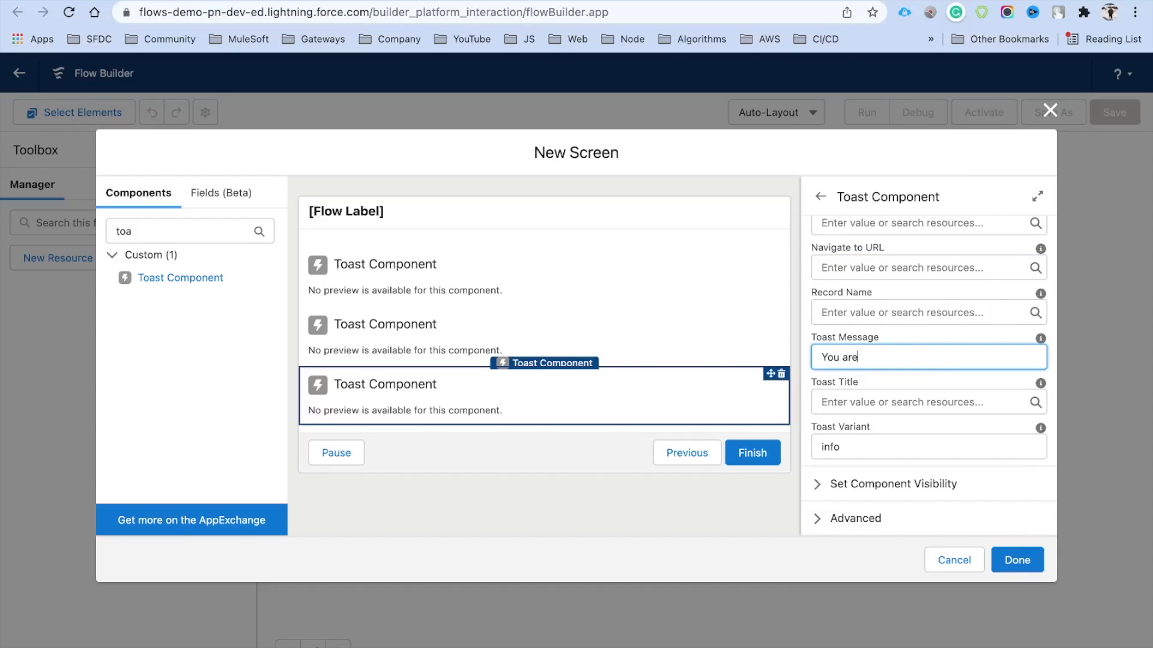
pyautogui.click(1040, 338)
pyautogui.click(856, 402)
pyautogui.write('Stiorage Warning')
pyautogui.press('Tab')
pyautogui.write('warning')
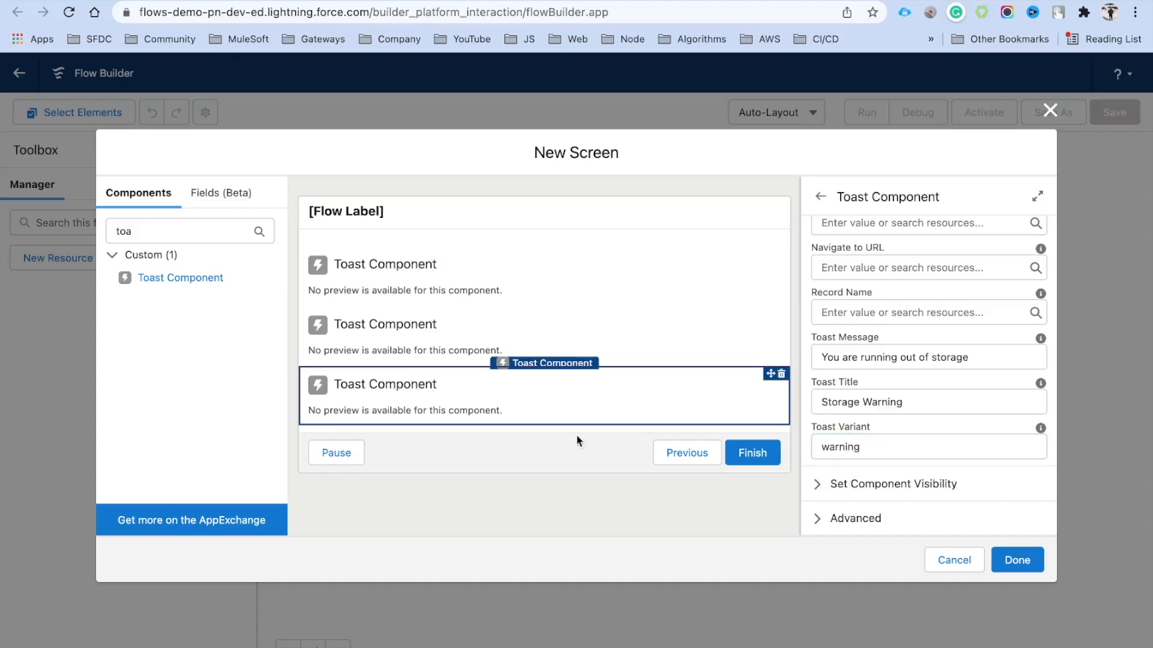
pyautogui.moveTo(194, 289); pyautogui.dragTo(386, 420)
# Name the fourth toast InfoToast, with message 'I am just information' and title 'Information'
pyautogui.click(872, 246)
pyautogui.write('Info')
pyautogui.scroll(-2, 846, 312)
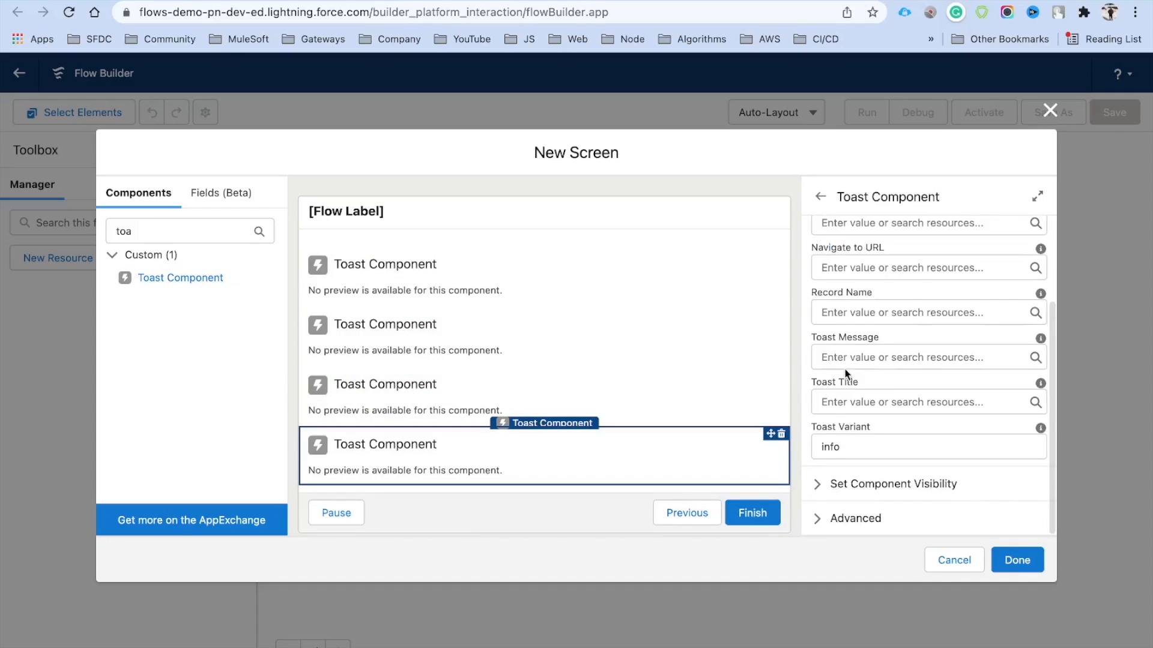
pyautogui.click(848, 358)
pyautogui.write('I am just information')
pyautogui.press('Tab')
pyautogui.press('Tab')
pyautogui.write('In')
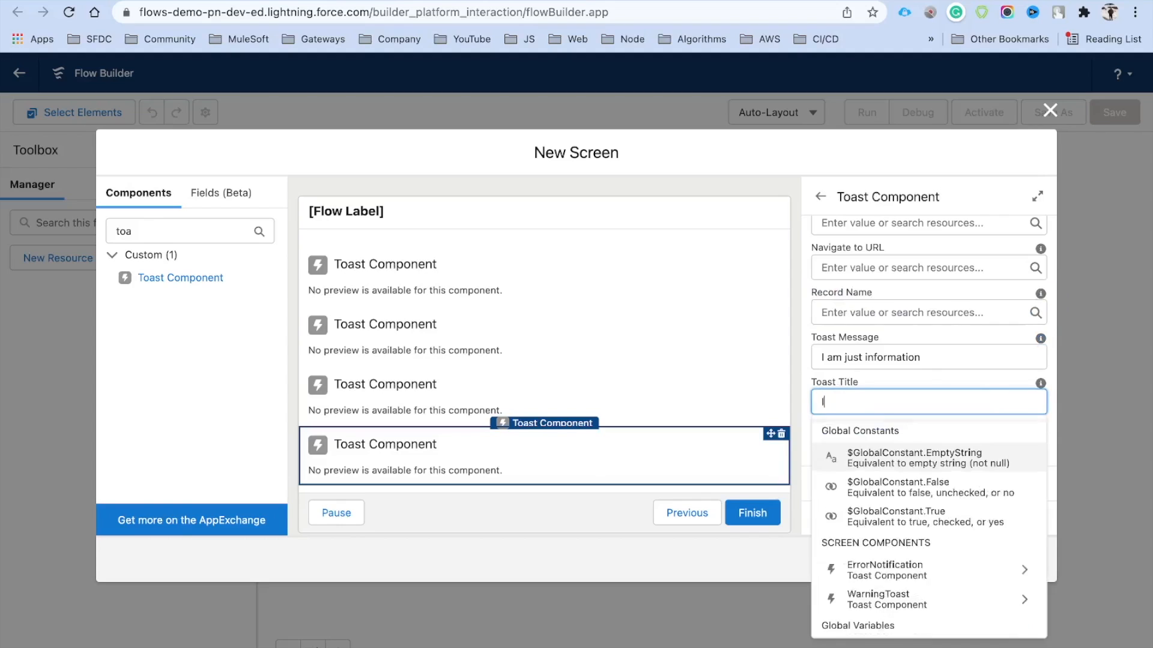
pyautogui.write('formation')
pyautogui.click(902, 429)
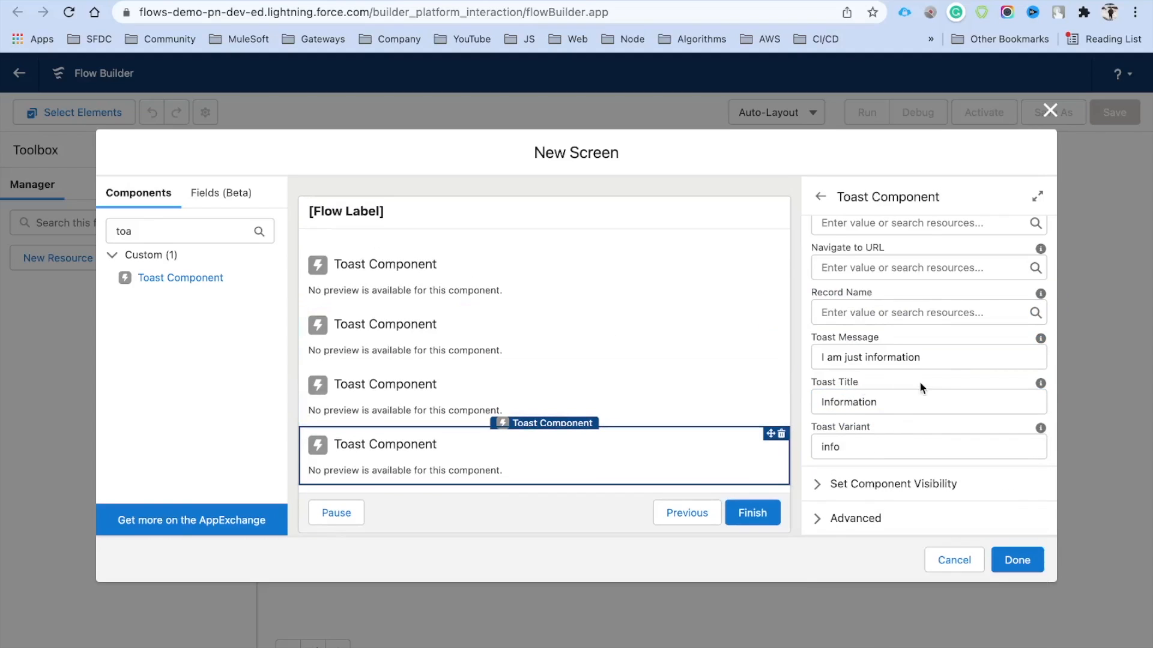
pyautogui.scroll(2, 920, 380)
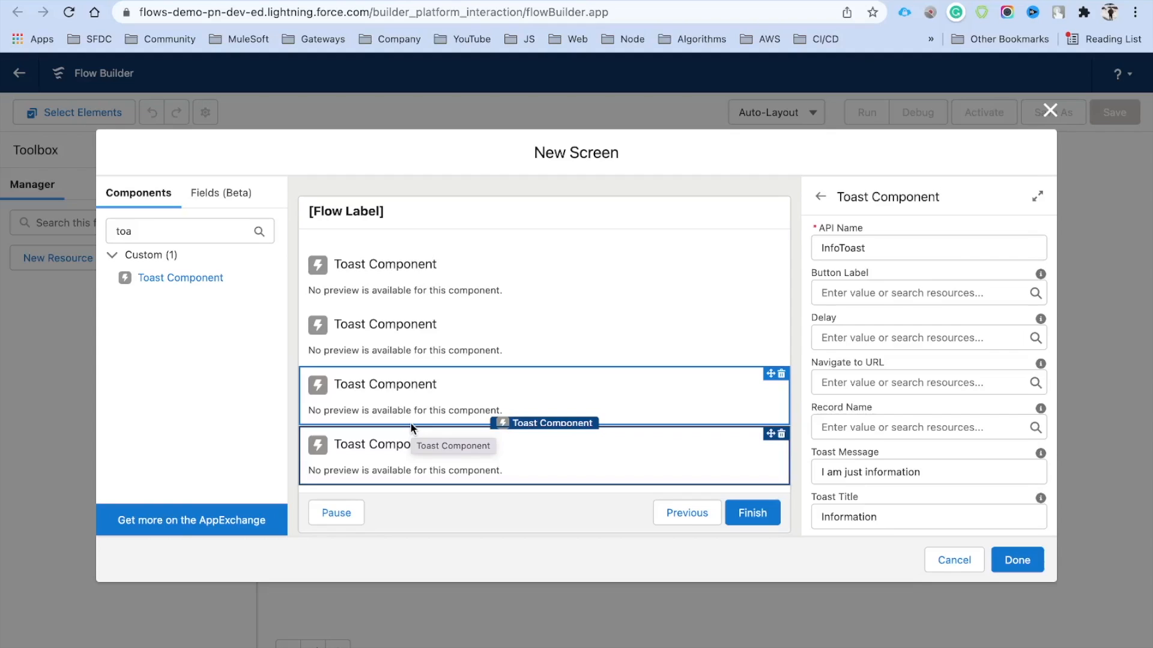
# Finish the screen, save the flow as 'Toast Notification Component', and activate it
pyautogui.click(1014, 558)
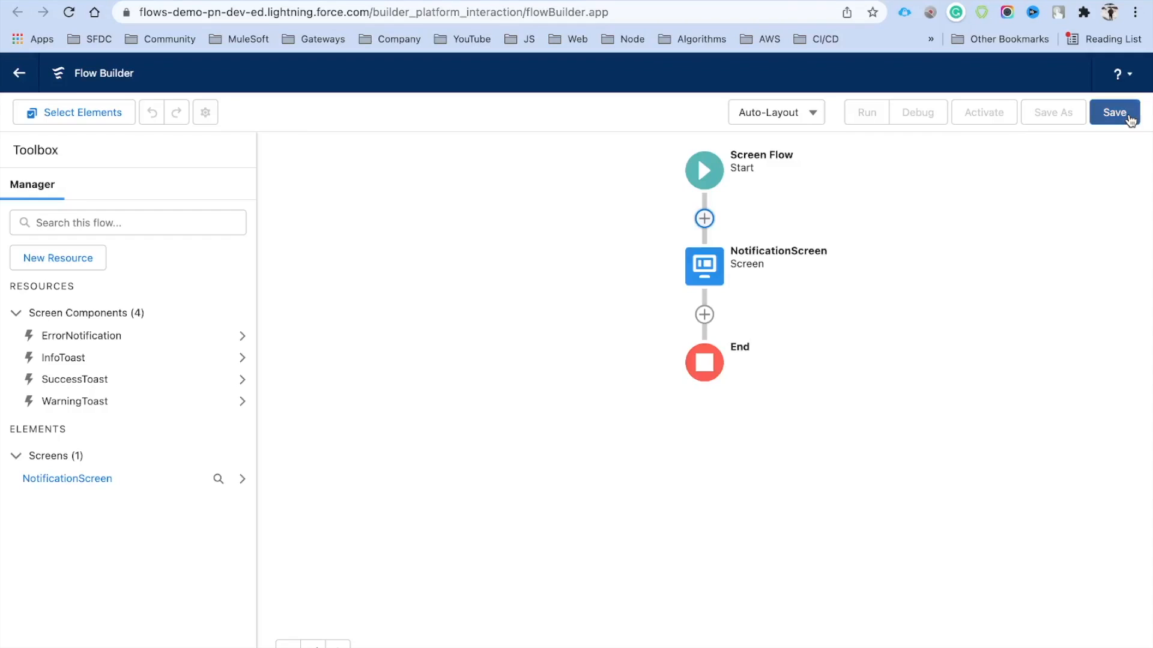
pyautogui.click(1129, 119)
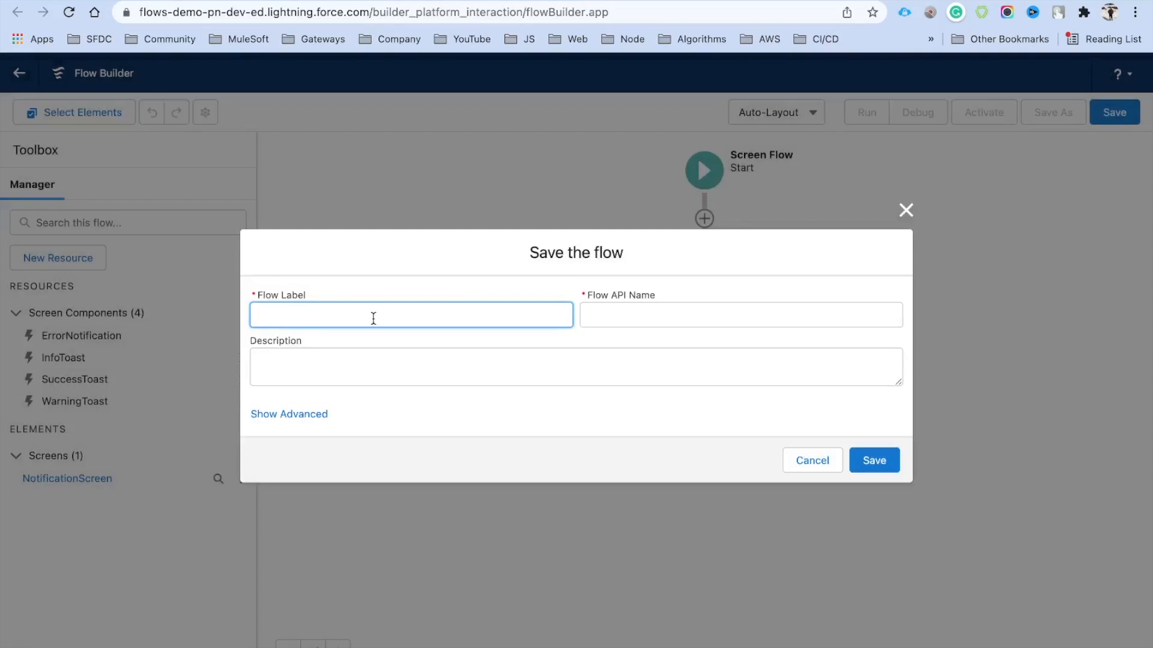
pyautogui.write('Toast Notification COmponent')
pyautogui.press('Tab')
pyautogui.click(874, 461)
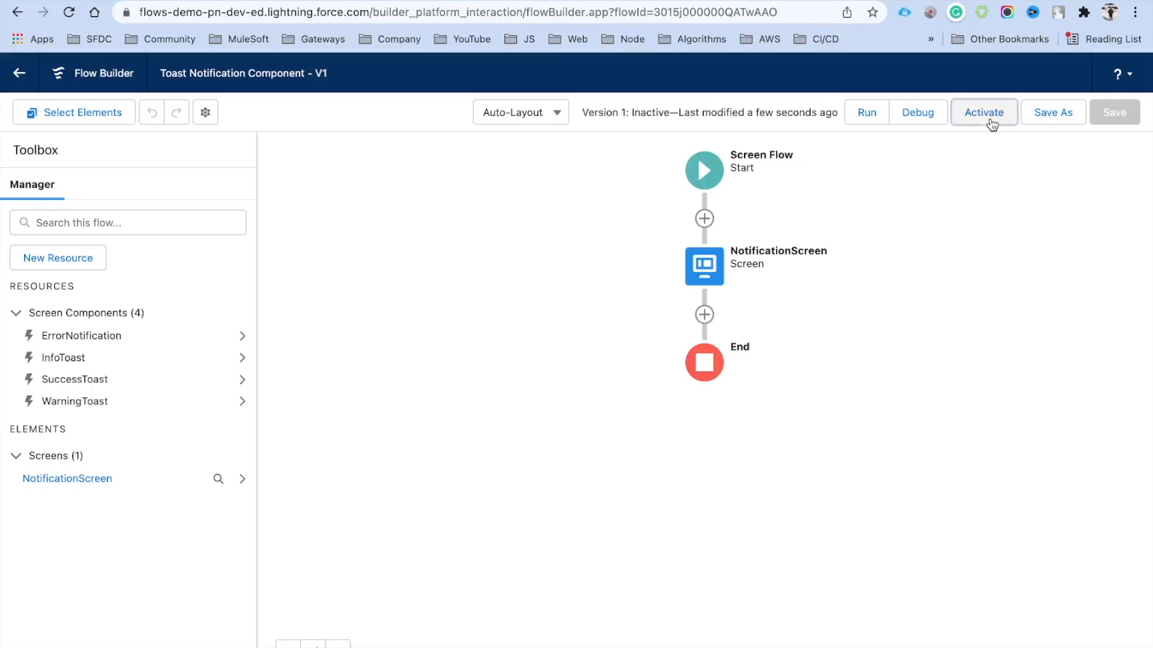
pyautogui.click(988, 116)
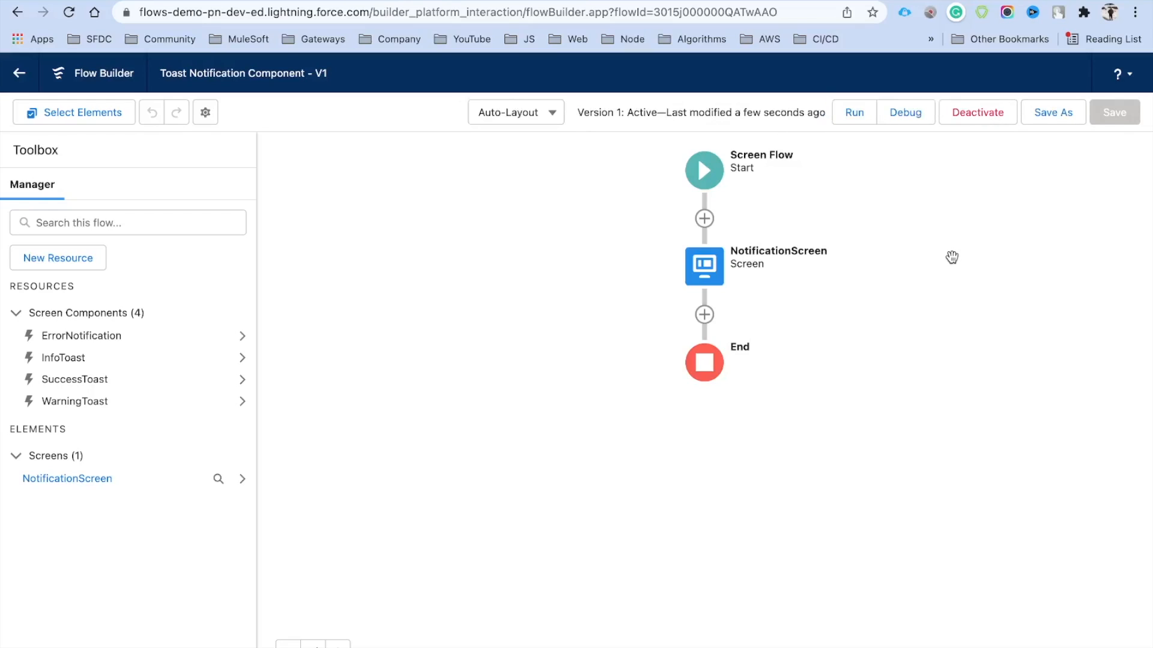
pyautogui.click(101, 3)
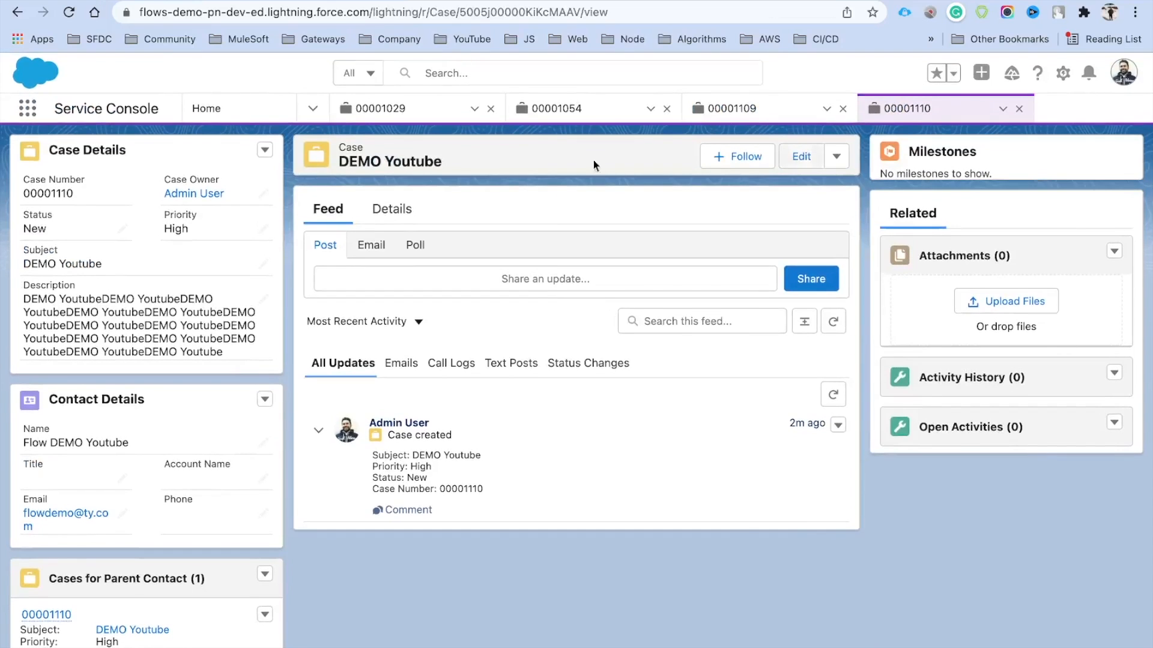
# Open the DEMO Youtube case's record page in Lightning App Builder using Edit Page
pyautogui.doubleClick(351, 148)
pyautogui.click(493, 165)
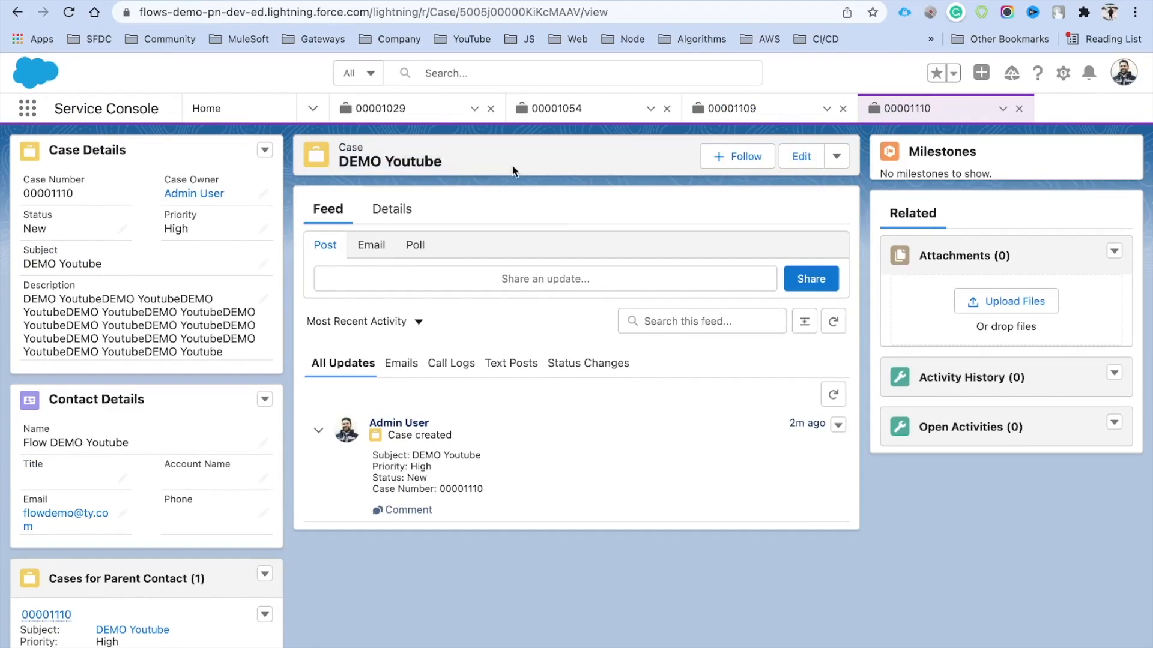
pyautogui.click(1062, 74)
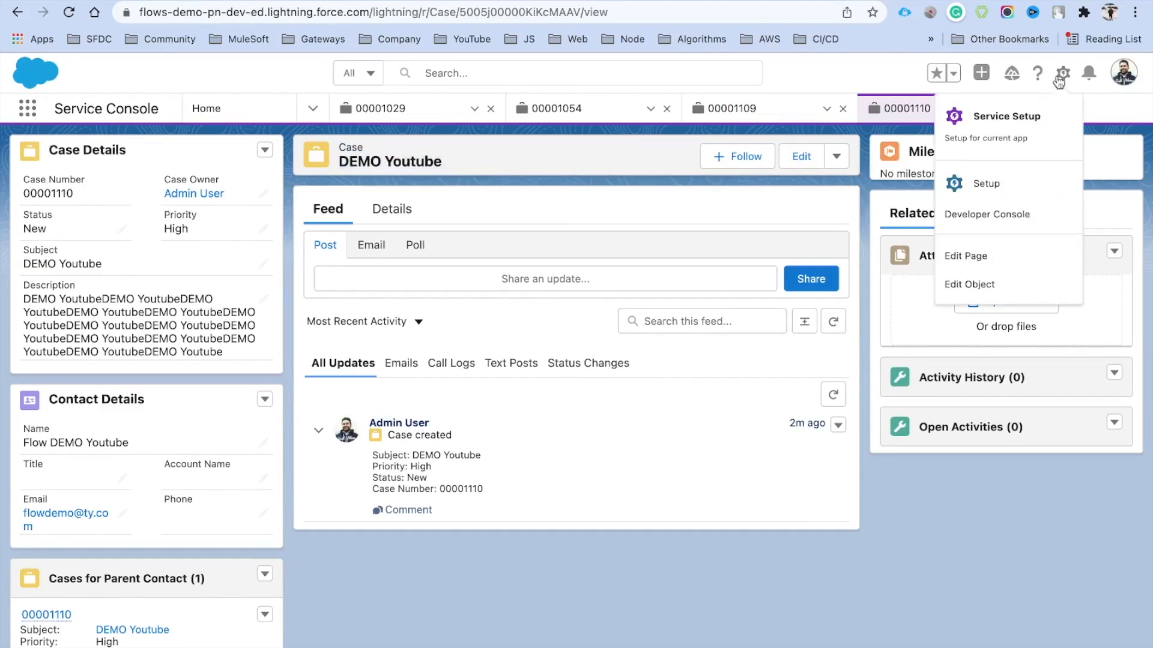
pyautogui.click(975, 259)
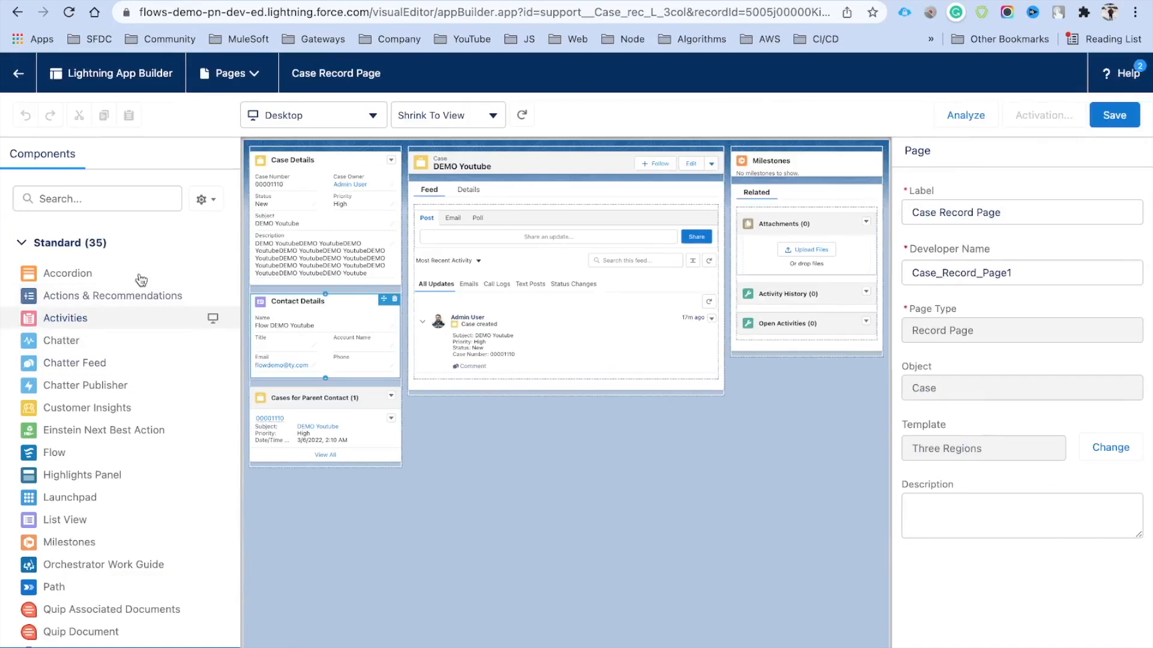
# Place a Flow component above the related lists running the Toast Notification Component flow
pyautogui.moveTo(54, 452); pyautogui.dragTo(772, 180)
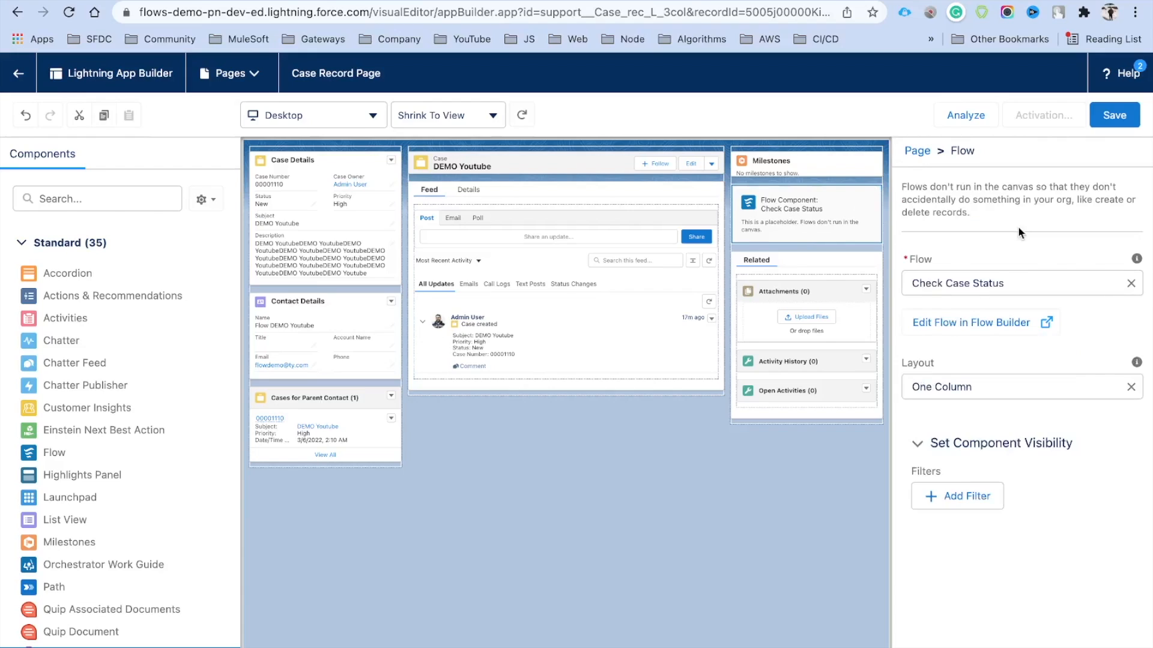
pyautogui.click(988, 283)
pyautogui.write('Case')
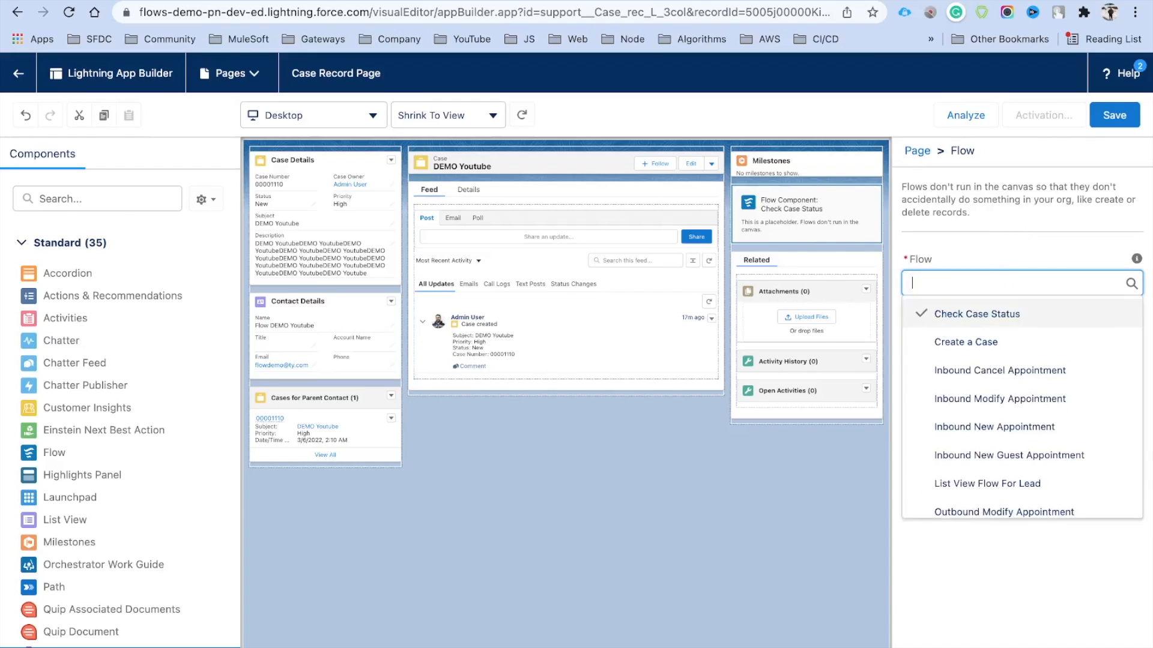
pyautogui.press('BackSpace')
pyautogui.press('BackSpace')
pyautogui.press('BackSpace')
pyautogui.press('BackSpace')
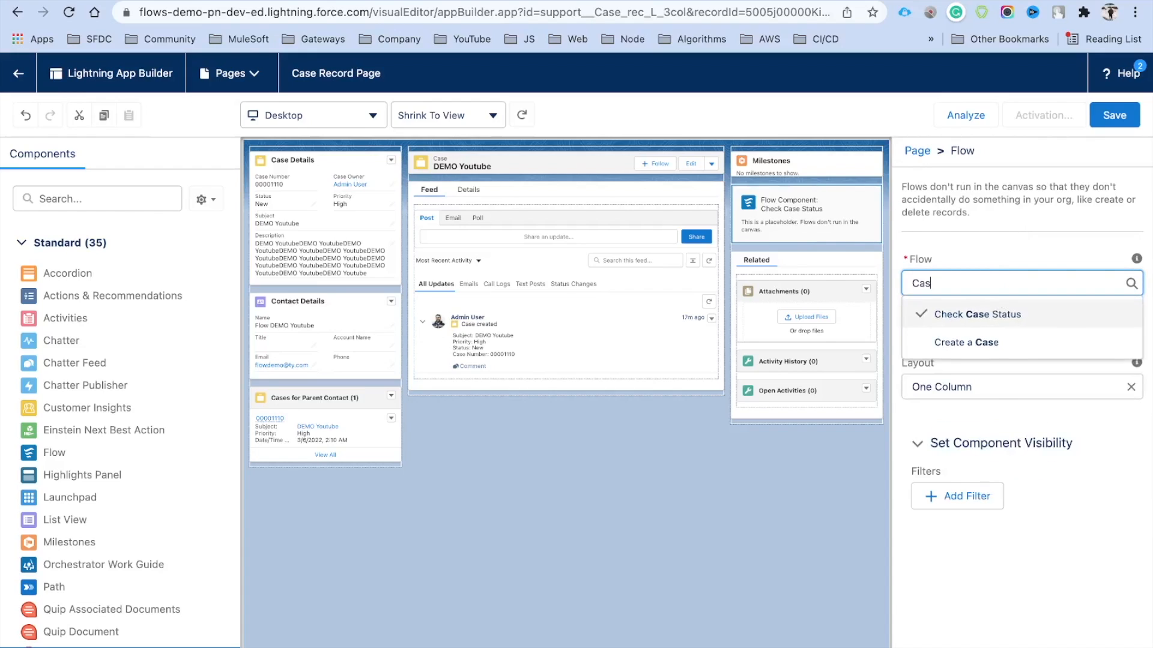
pyautogui.write('No')
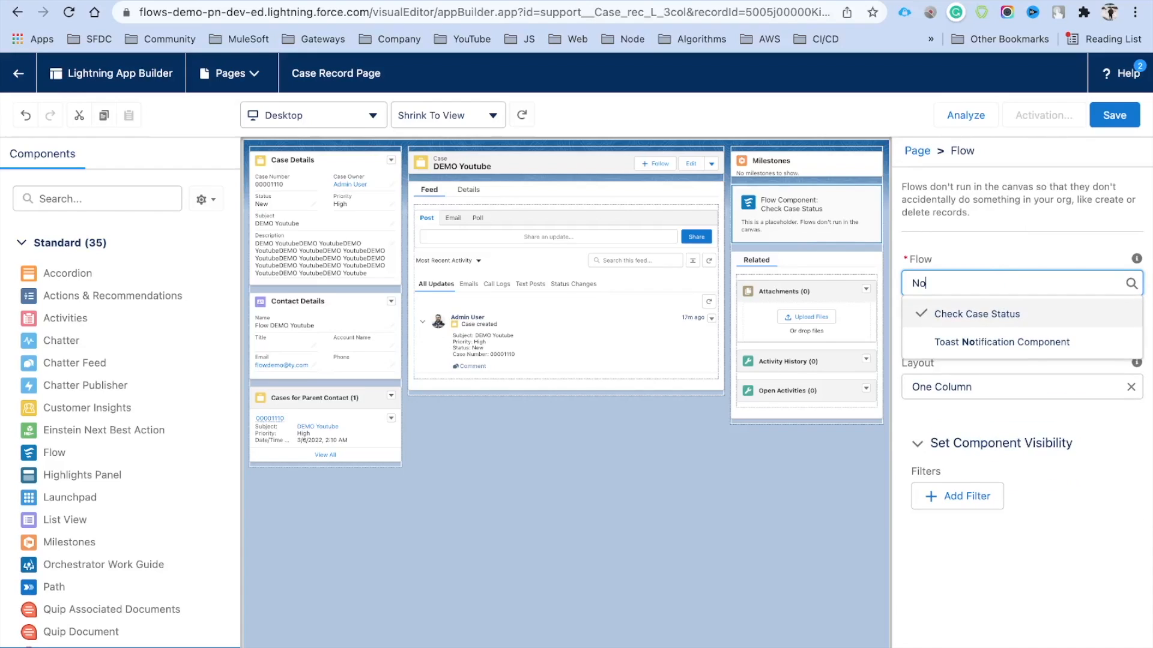
pyautogui.click(1021, 342)
pyautogui.click(975, 260)
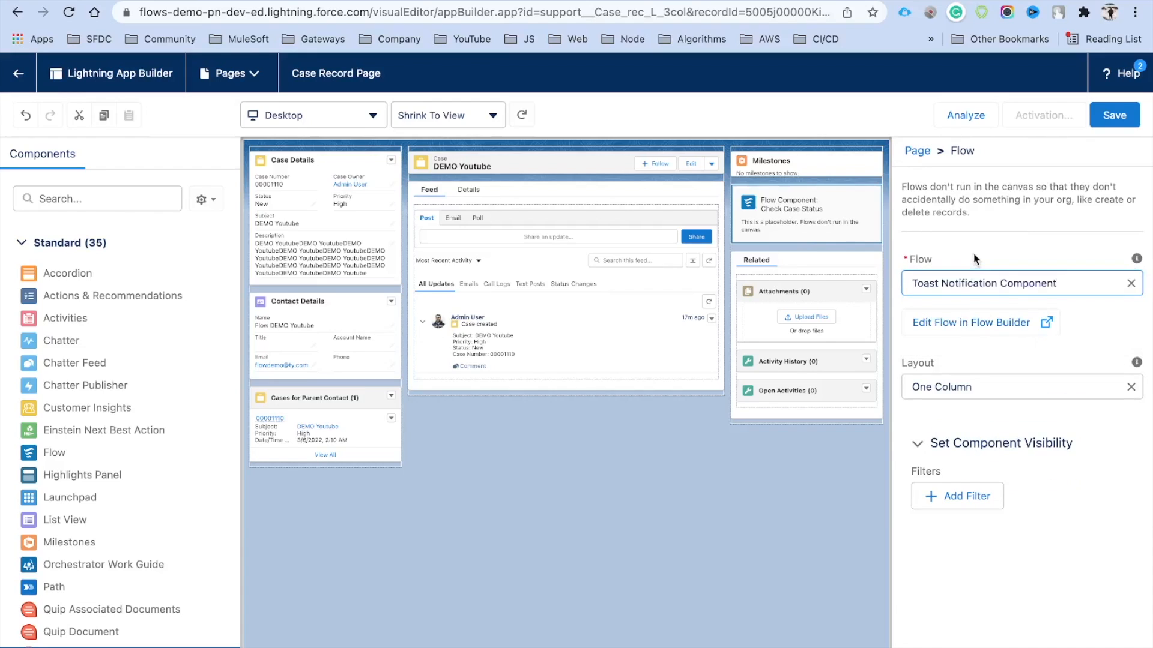
# Save the page, activate it as the desktop org default, and return to the case
pyautogui.click(1113, 122)
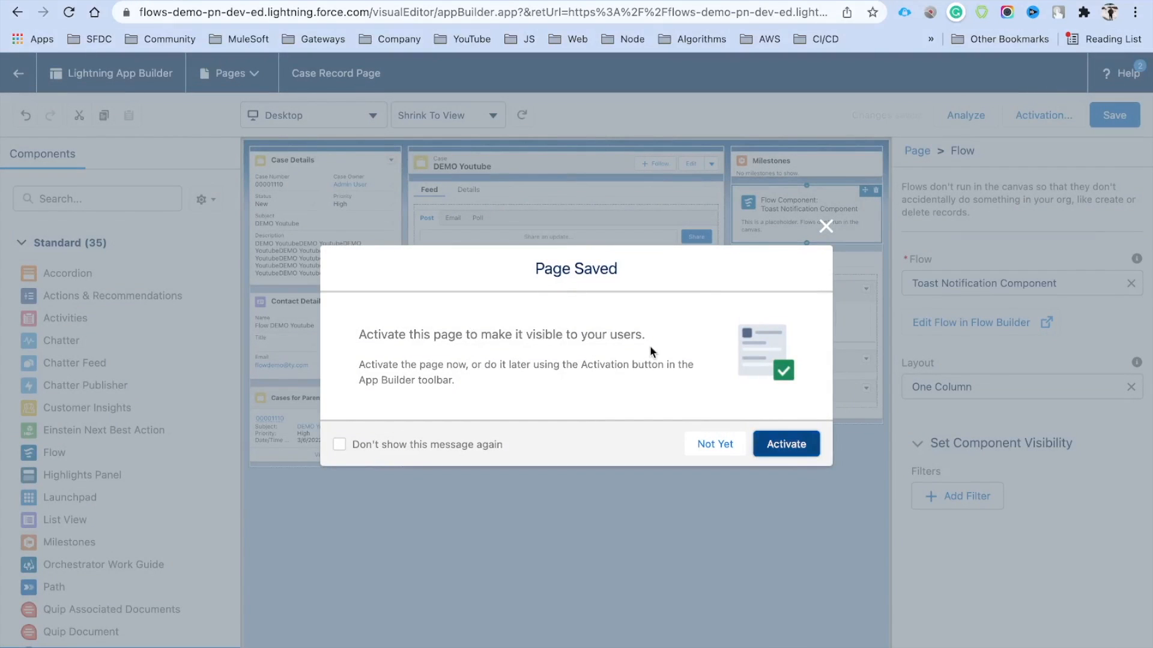
pyautogui.click(785, 447)
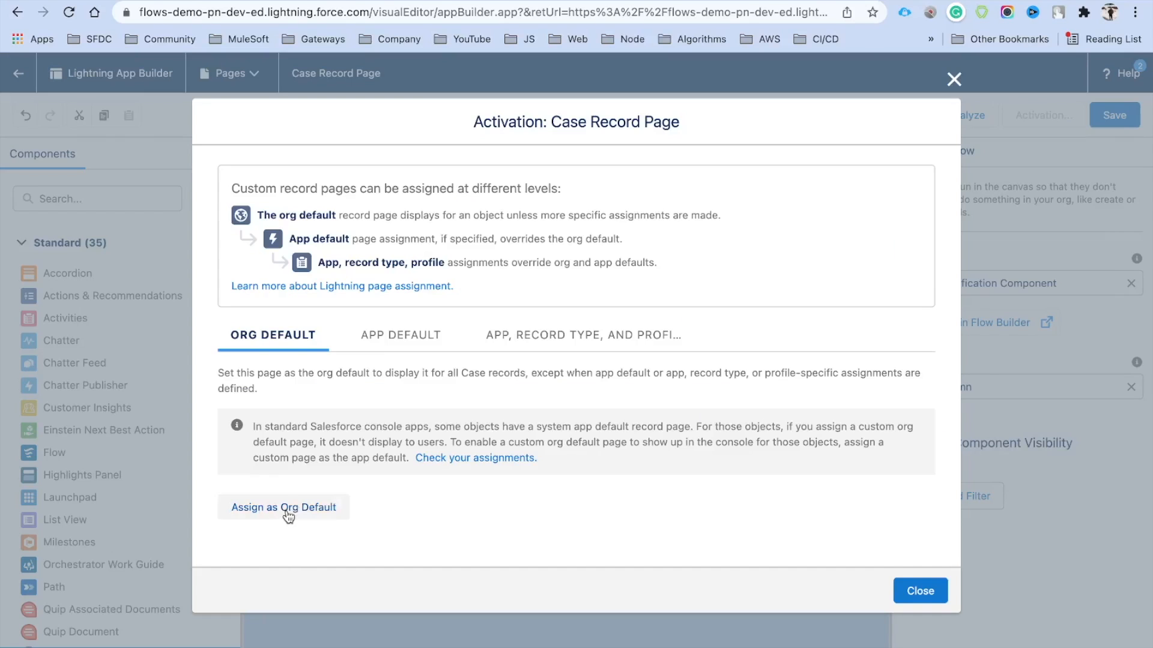
pyautogui.click(289, 510)
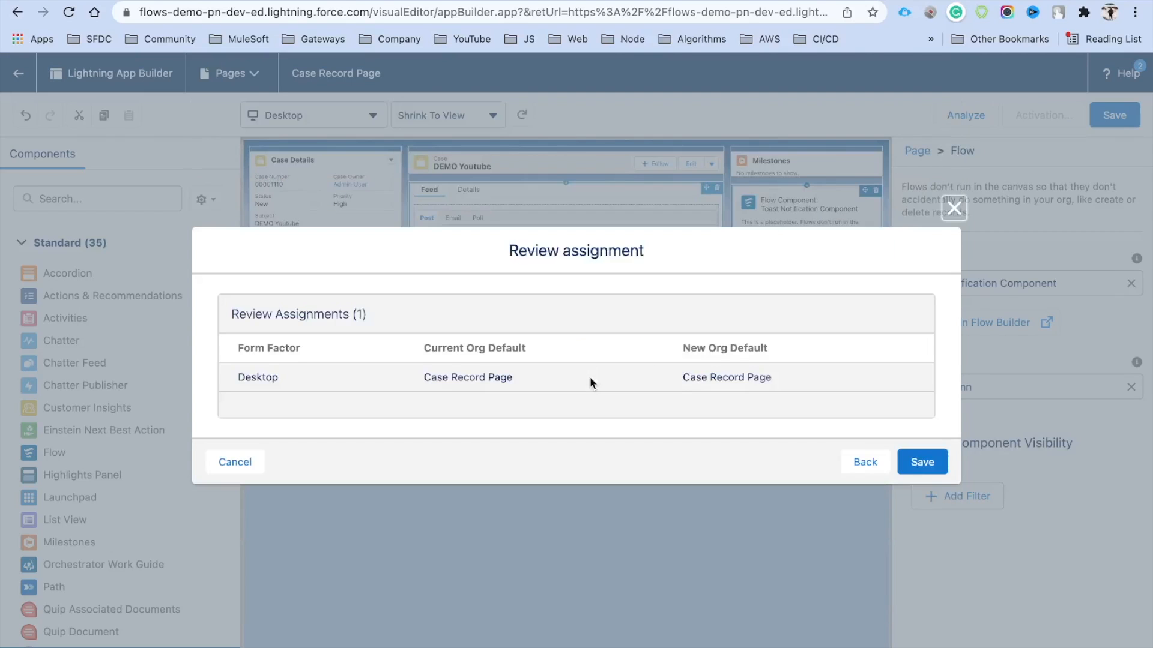
pyautogui.click(922, 461)
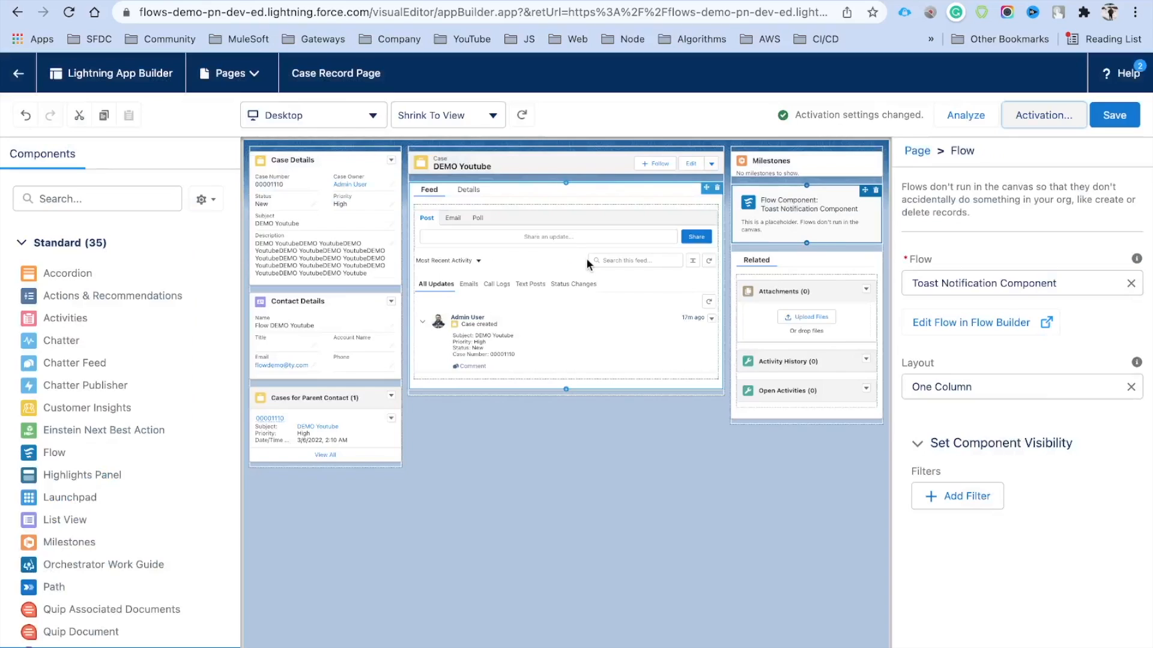
pyautogui.click(18, 77)
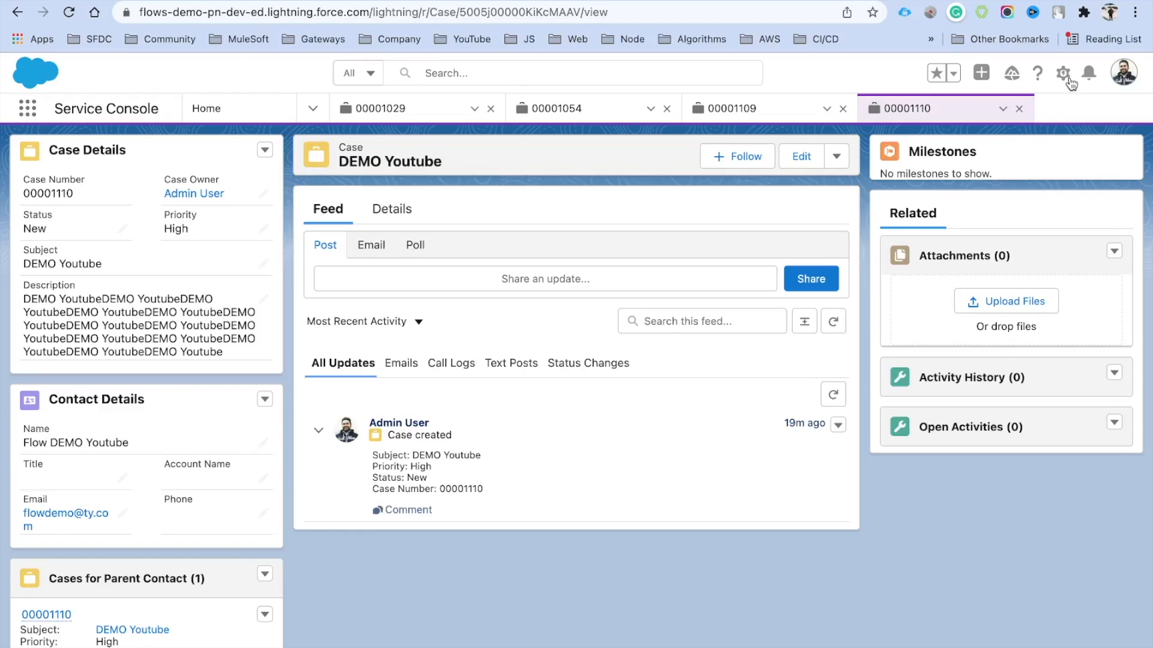
# Reopen the DEMO Youtube case record page for editing via the Setup gear's Edit Page
pyautogui.click(1064, 75)
pyautogui.click(1064, 75)
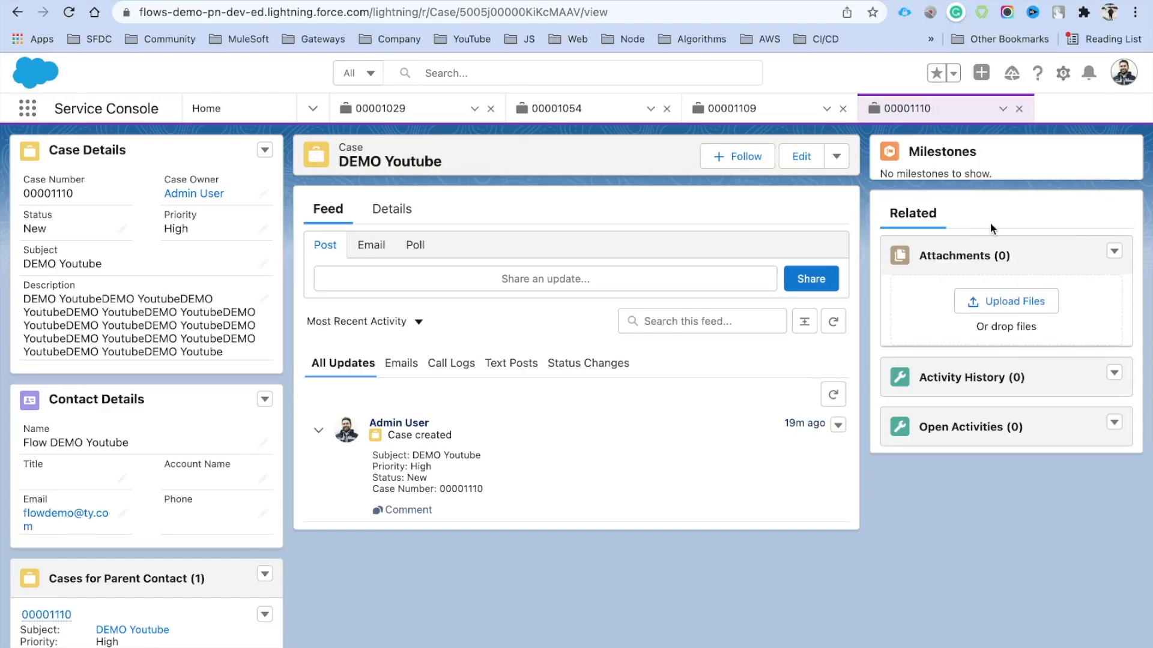
pyautogui.click(1063, 82)
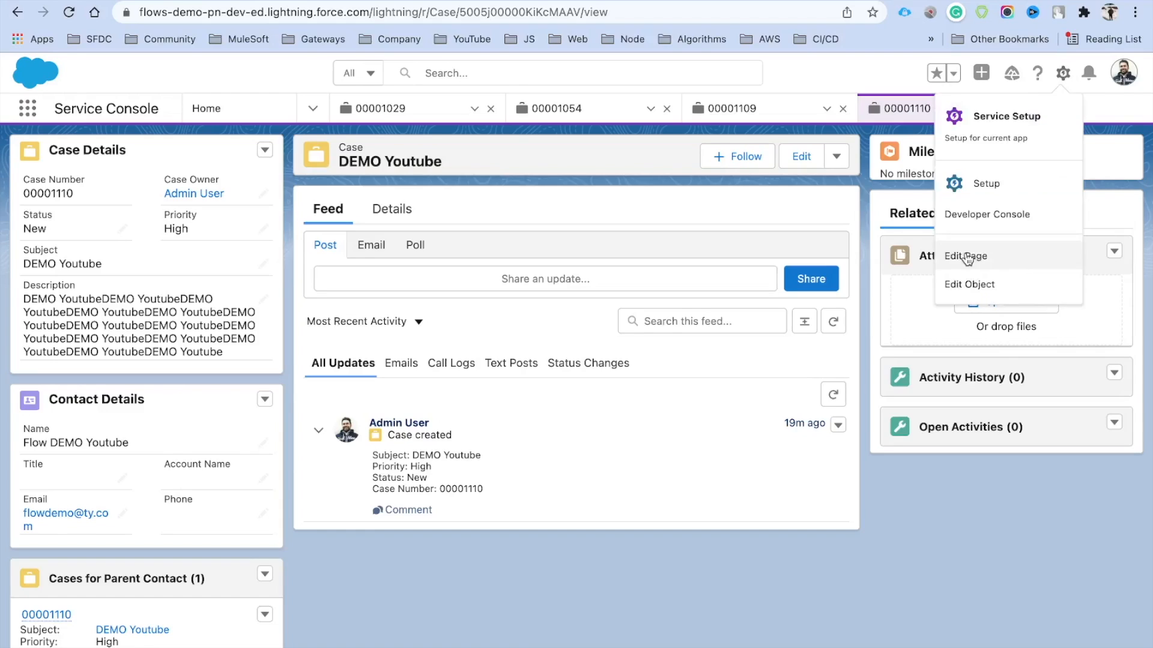
pyautogui.click(961, 255)
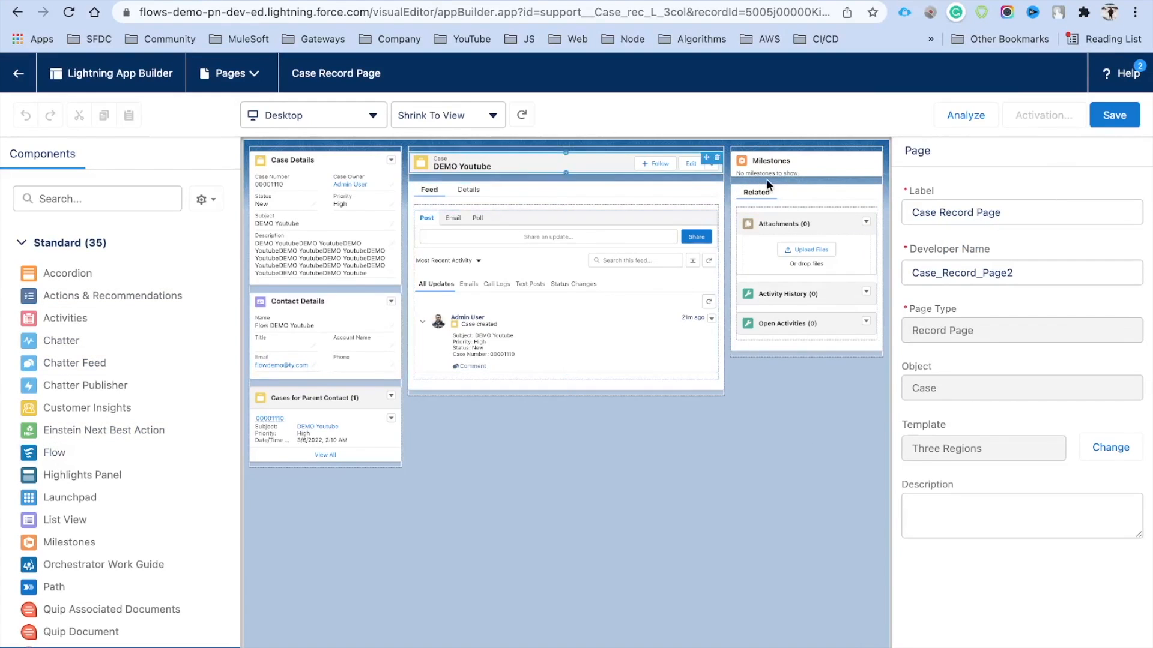
# Add a flow component to the Case Record Page running Toast Notification Component
pyautogui.moveTo(47, 455); pyautogui.dragTo(774, 183)
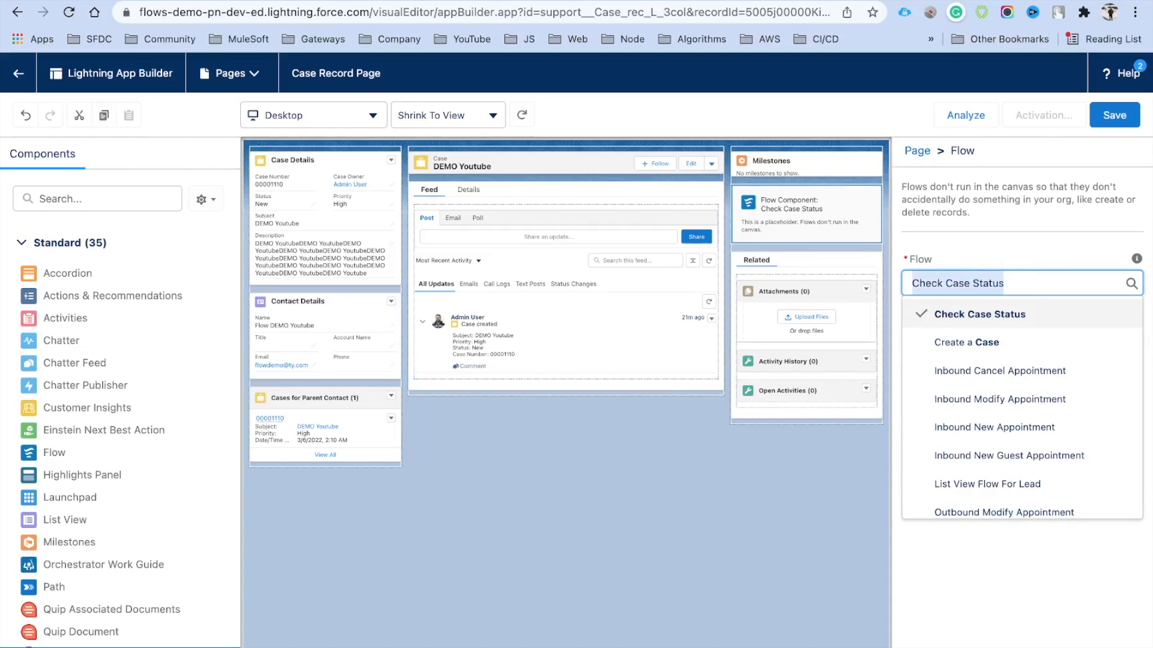
pyautogui.write('To')
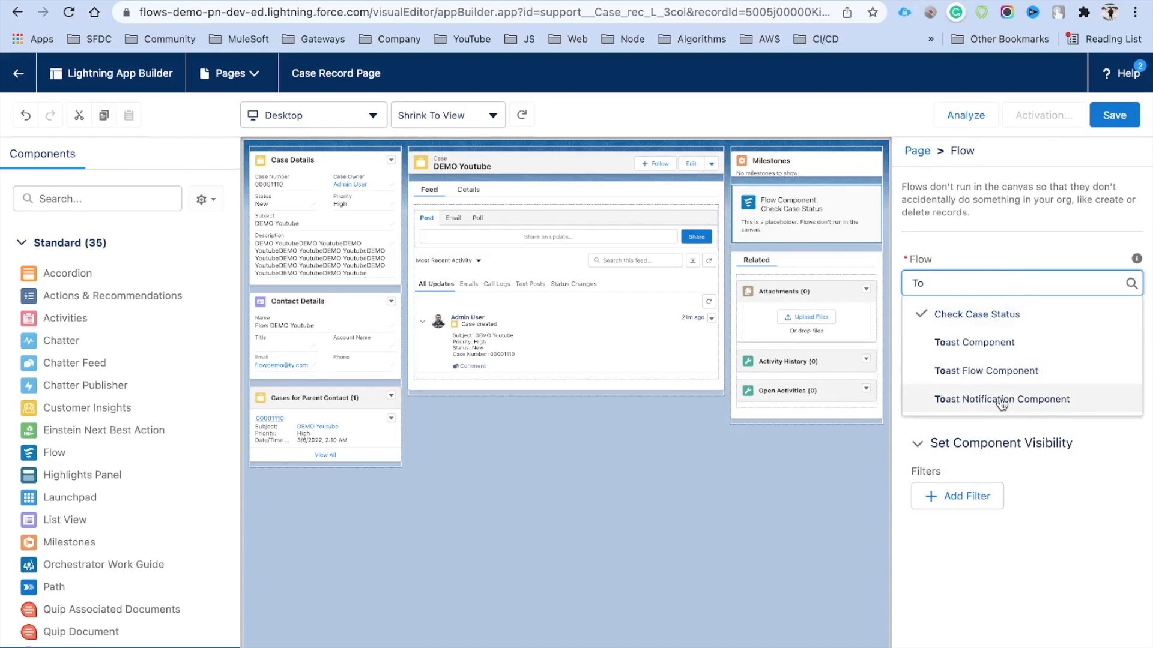
pyautogui.click(1000, 399)
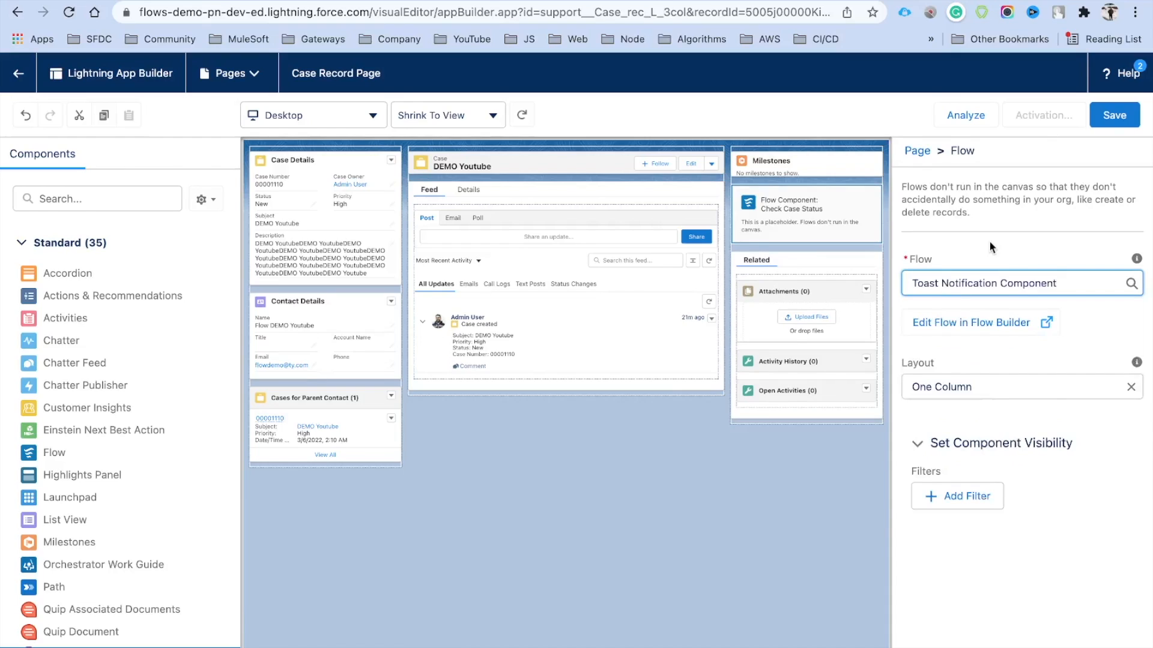
# Save the Case Record Page and activate it as the Desktop org default
pyautogui.click(1114, 120)
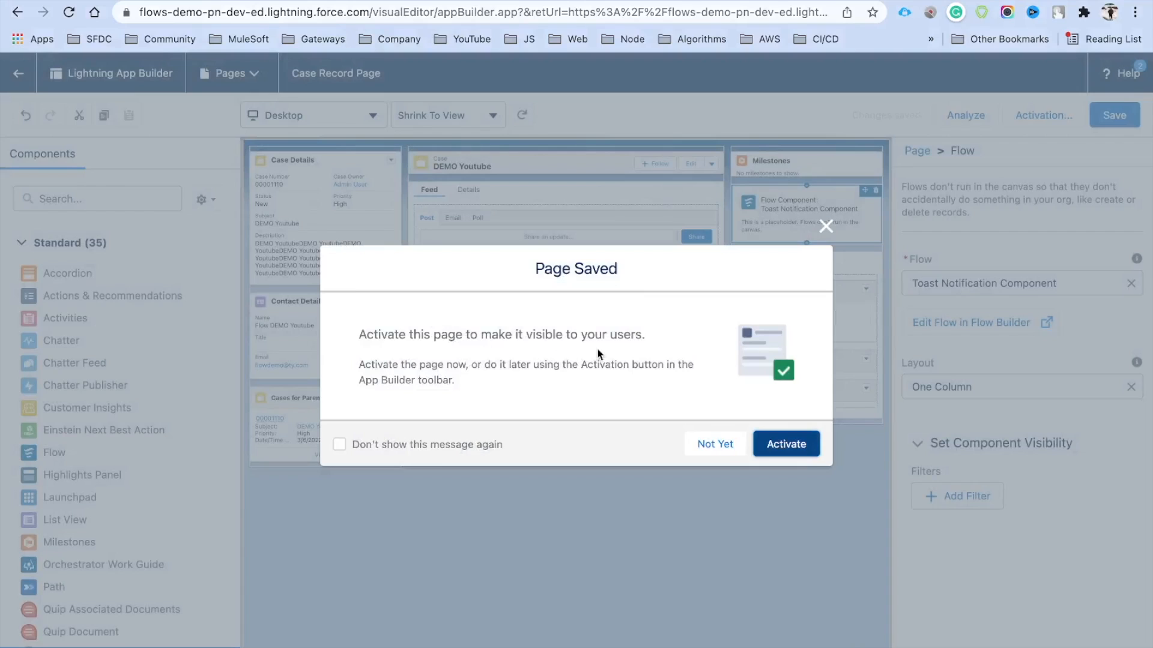
pyautogui.click(792, 444)
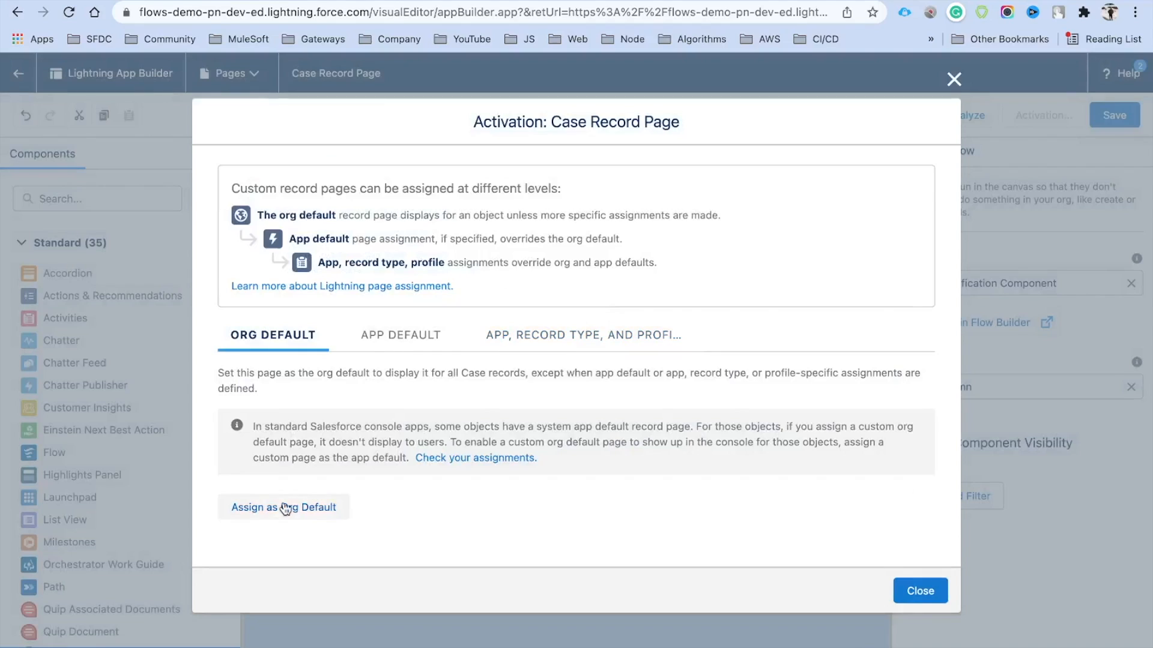
pyautogui.click(285, 508)
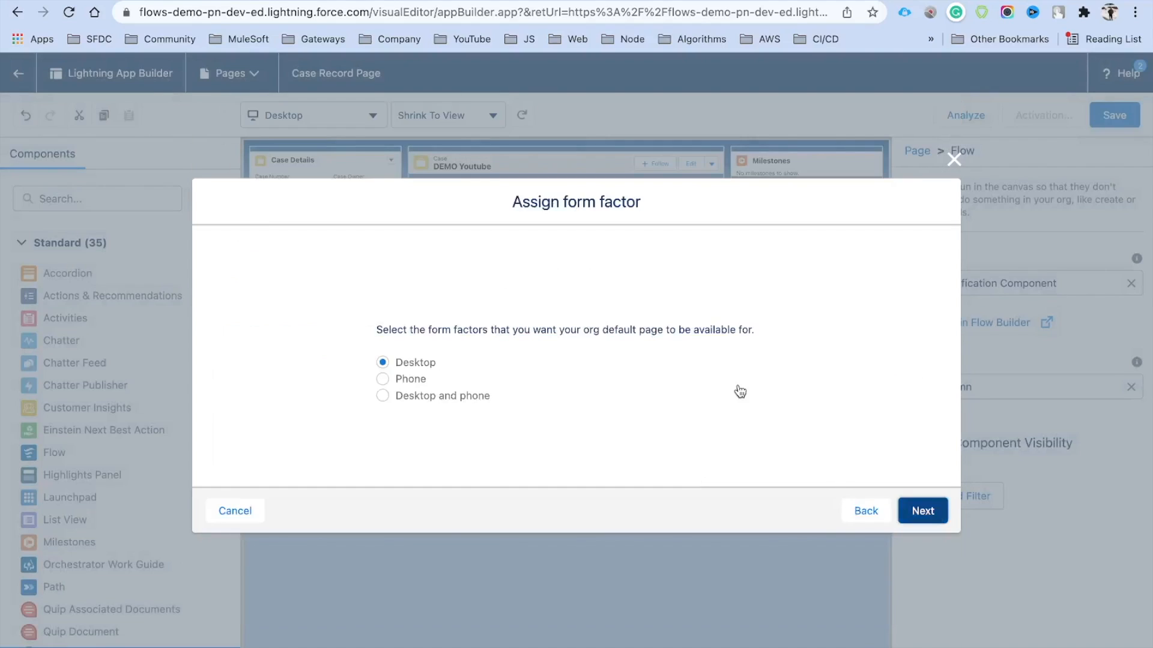
pyautogui.press('Return')
pyautogui.press('Return')
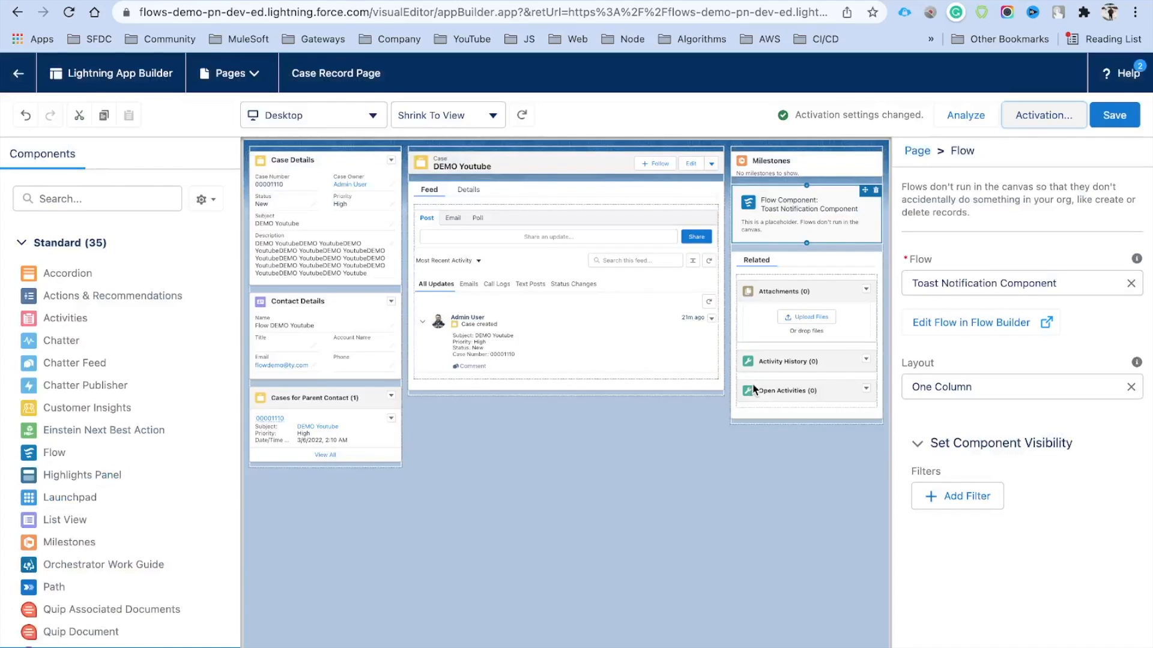
pyautogui.click(1118, 119)
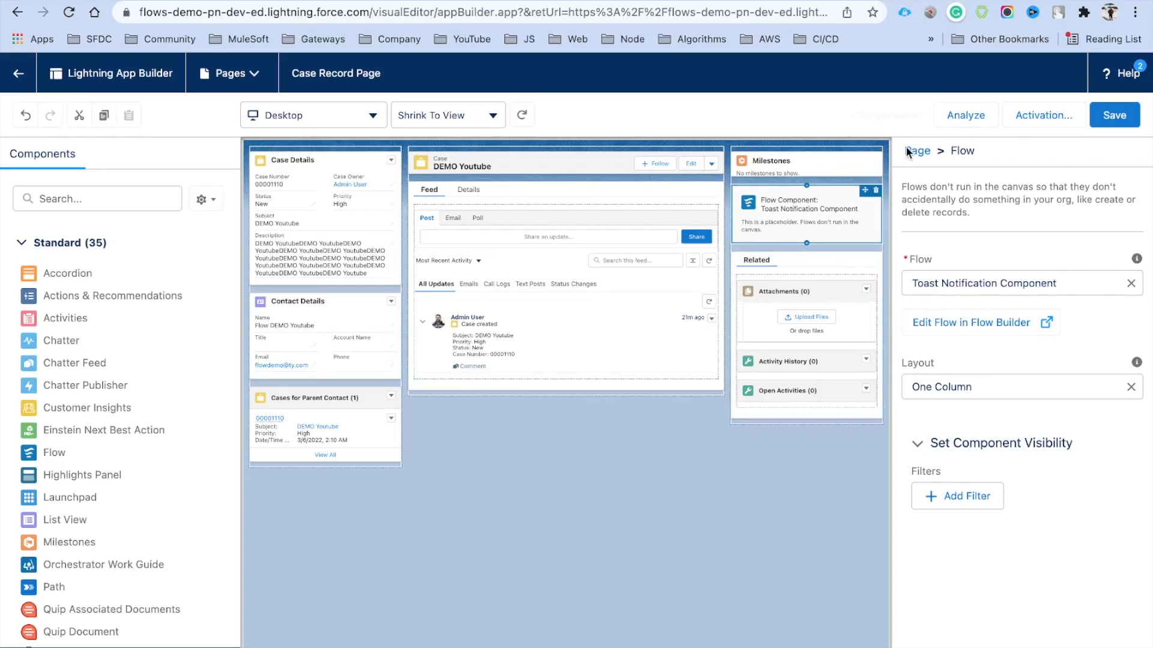
# Return to the case, filter its feed to text posts, then go to the Home page
pyautogui.click(18, 73)
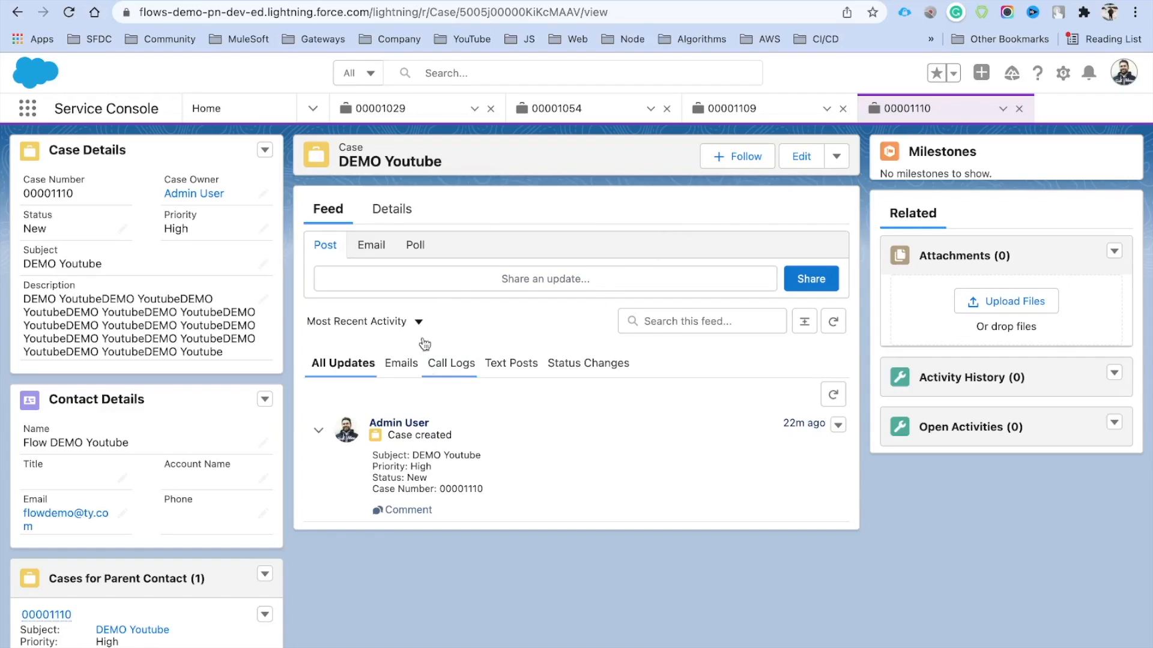
pyautogui.click(509, 368)
pyautogui.click(231, 116)
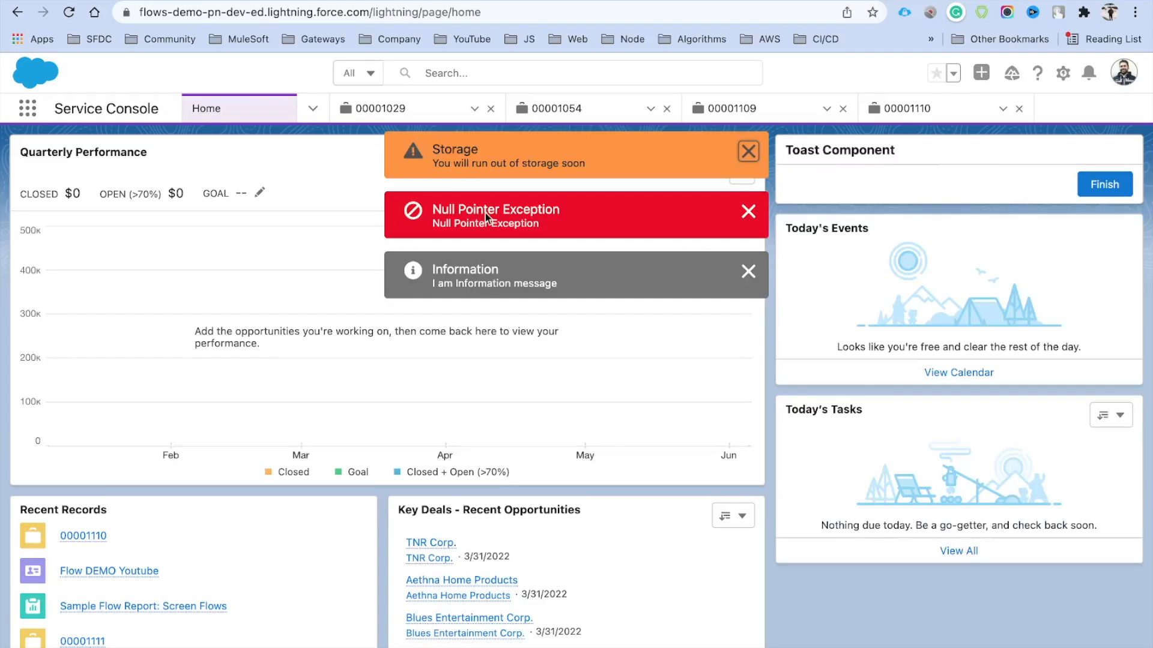
# Dismiss the Home page toasts and open the Home page with Edit Page
pyautogui.click(751, 151)
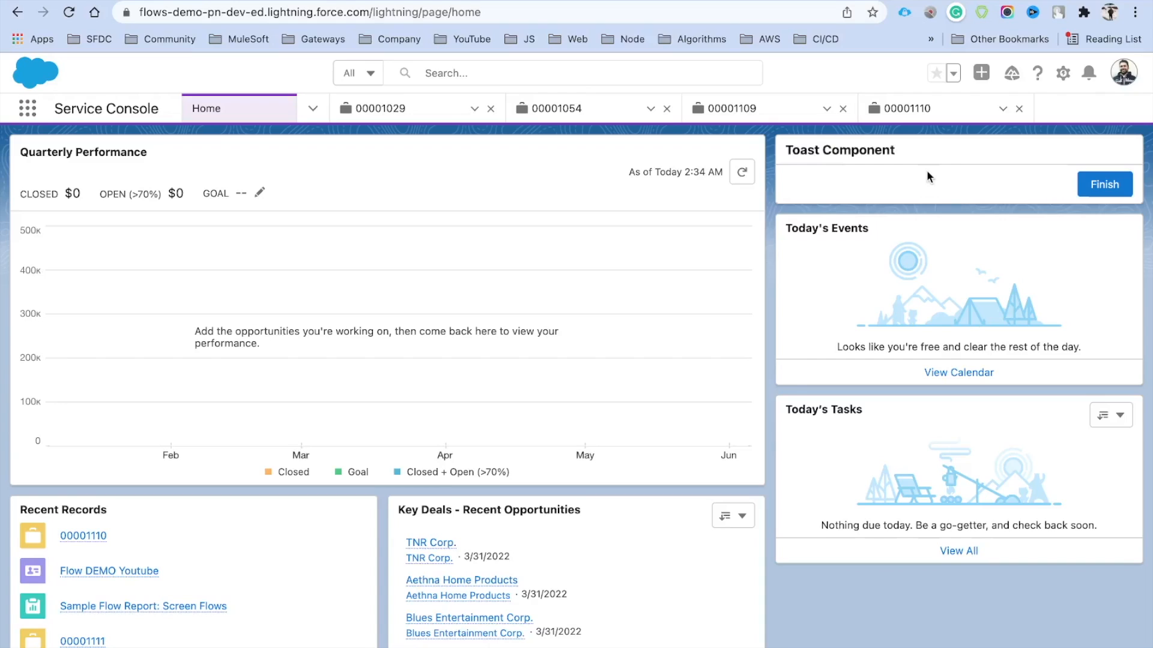
pyautogui.click(1063, 73)
pyautogui.click(966, 259)
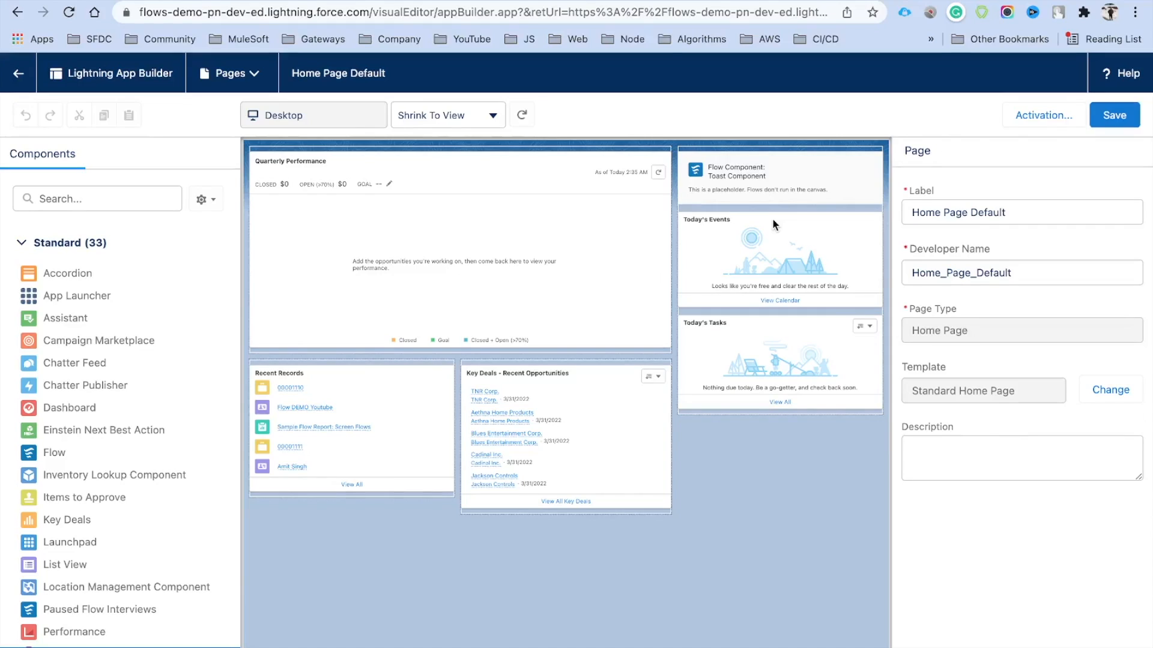
# Switch the Home Page Default flow component from Toast Component to Toast Notification Component, save, and exit
pyautogui.click(840, 172)
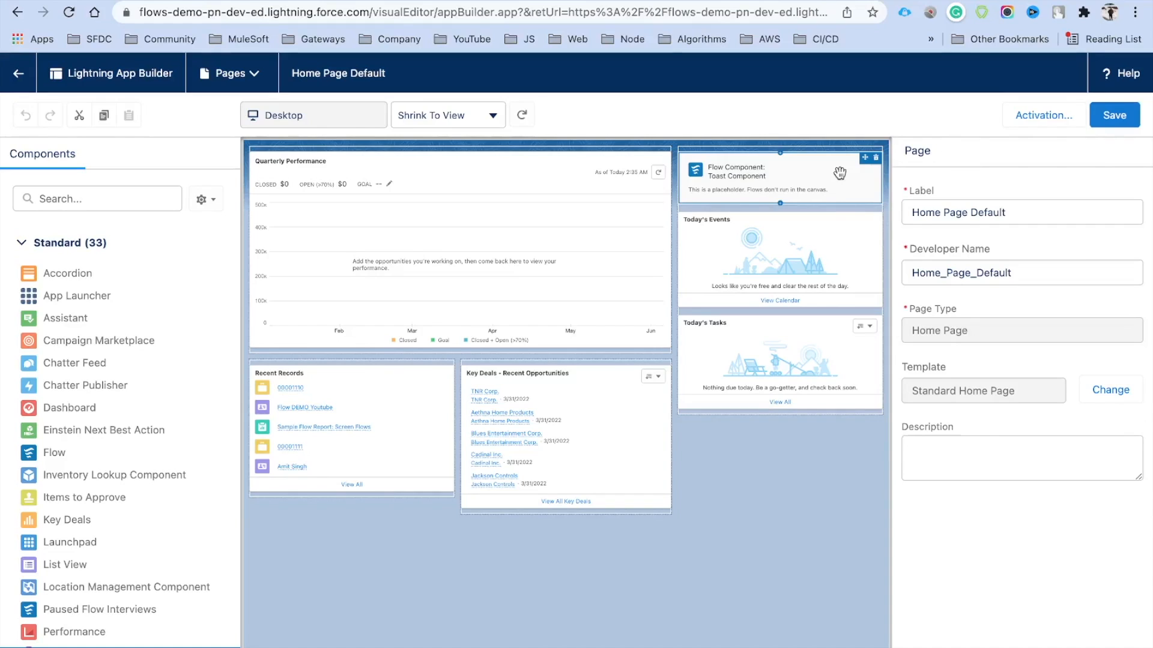
pyautogui.click(1015, 287)
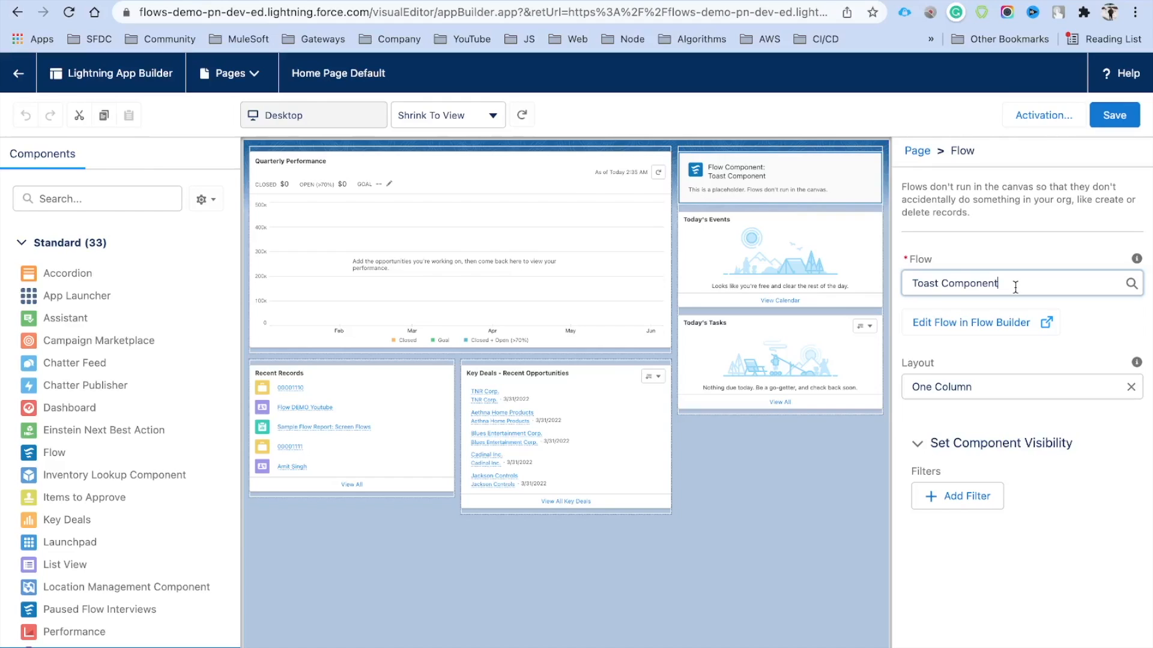
pyautogui.press('BackSpace')
pyautogui.press('BackSpace')
pyautogui.press('BackSpace')
pyautogui.press('BackSpace')
pyautogui.press('BackSpace')
pyautogui.press('BackSpace')
pyautogui.press('BackSpace')
pyautogui.press('BackSpace')
pyautogui.press('BackSpace')
pyautogui.press('BackSpace')
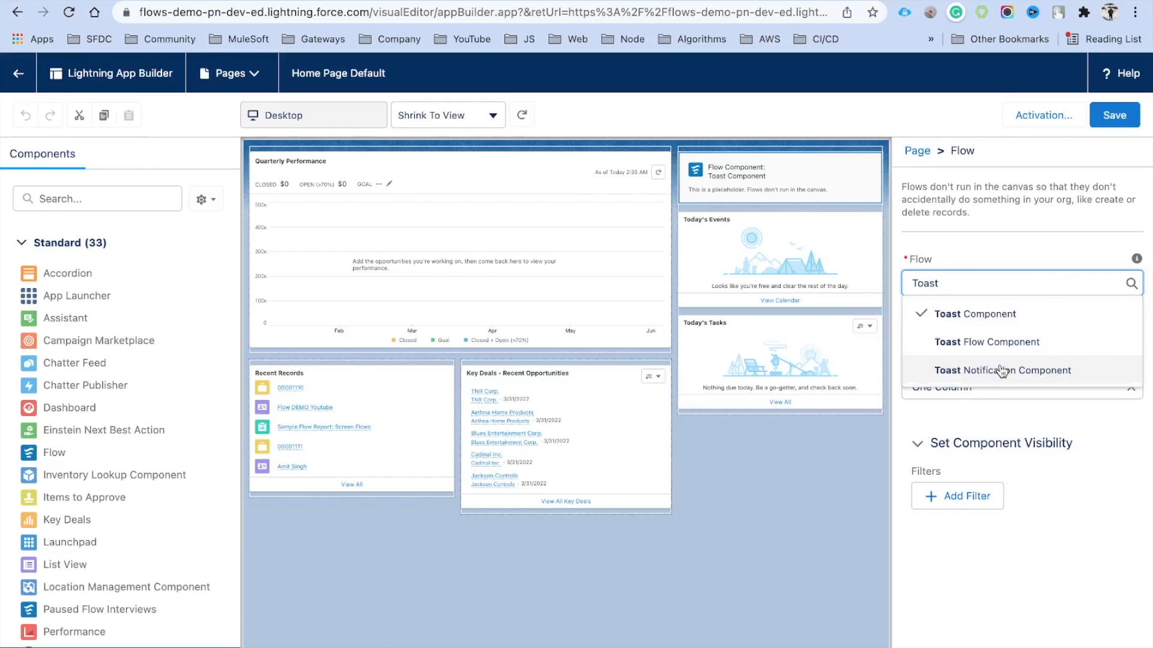
pyautogui.click(1002, 371)
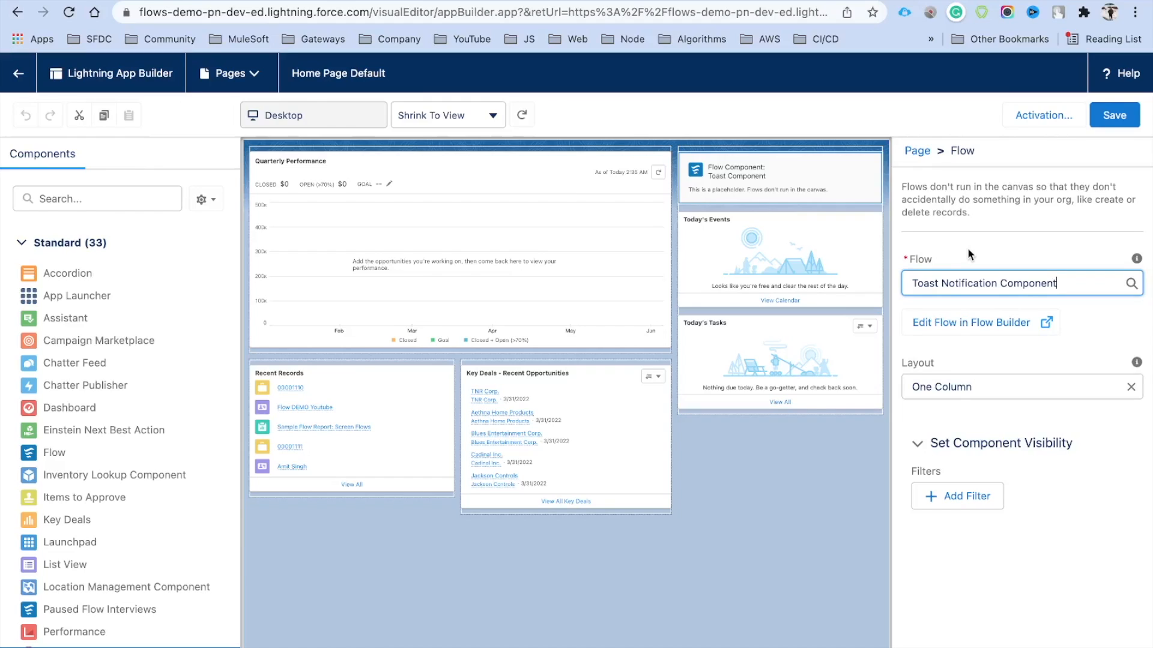
pyautogui.click(968, 252)
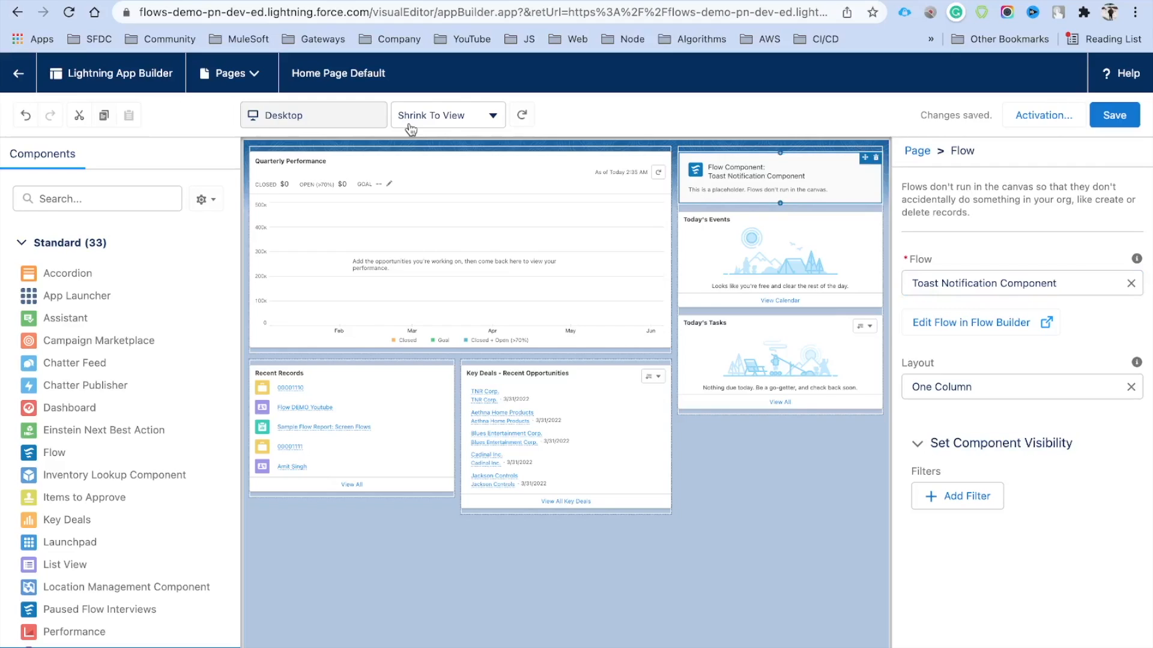
pyautogui.click(19, 73)
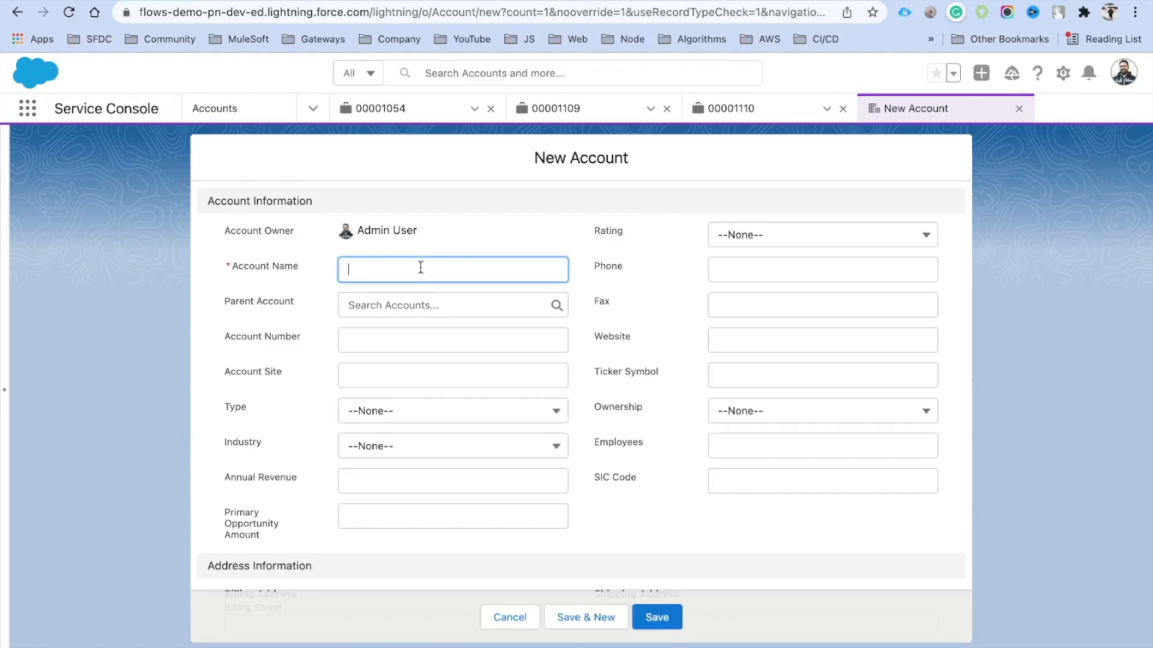
# Save a new account named 'Simple Account', then start Save As on the Toast Notification Component flow
pyautogui.write('Simple Account')
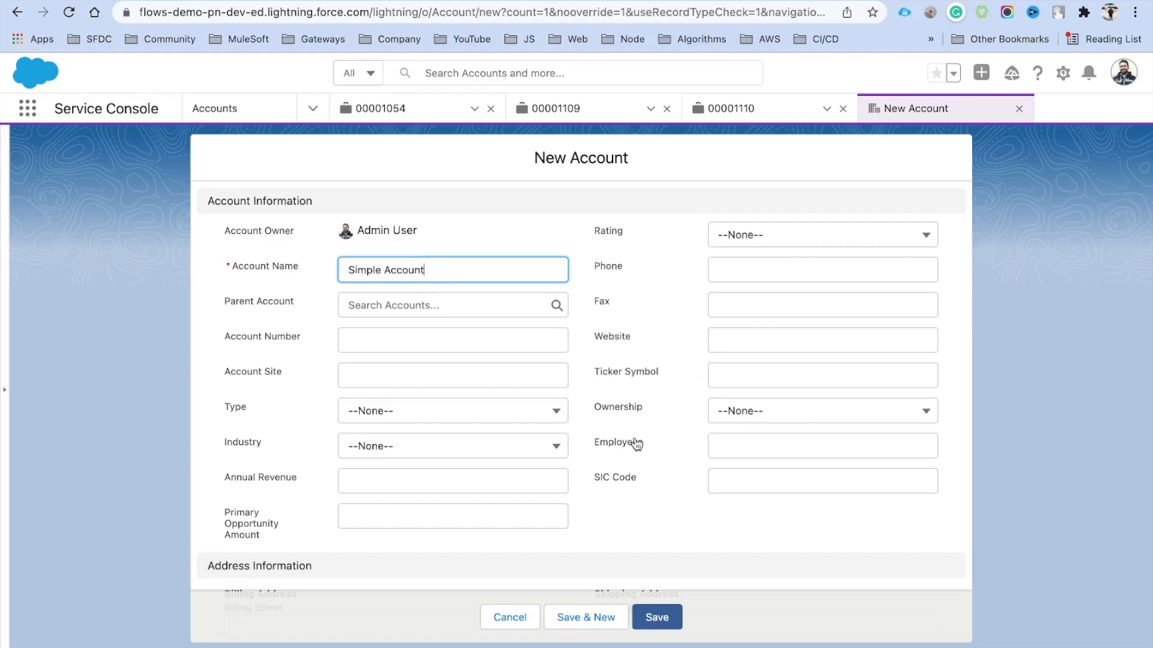
pyautogui.press('Return')
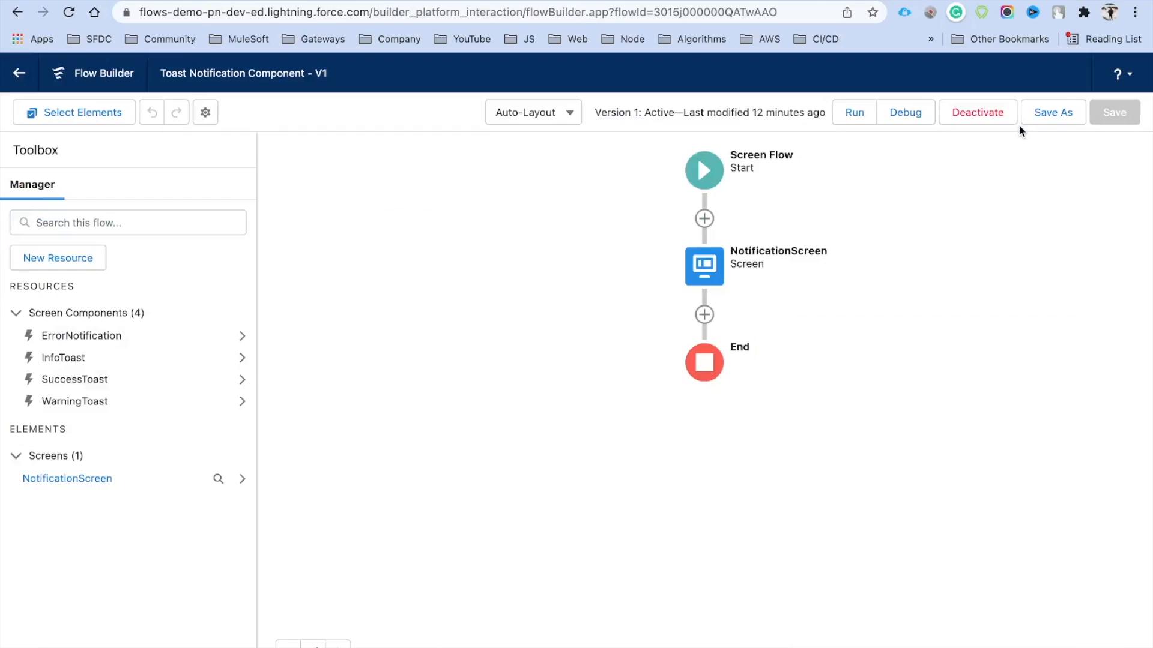
pyautogui.click(1022, 123)
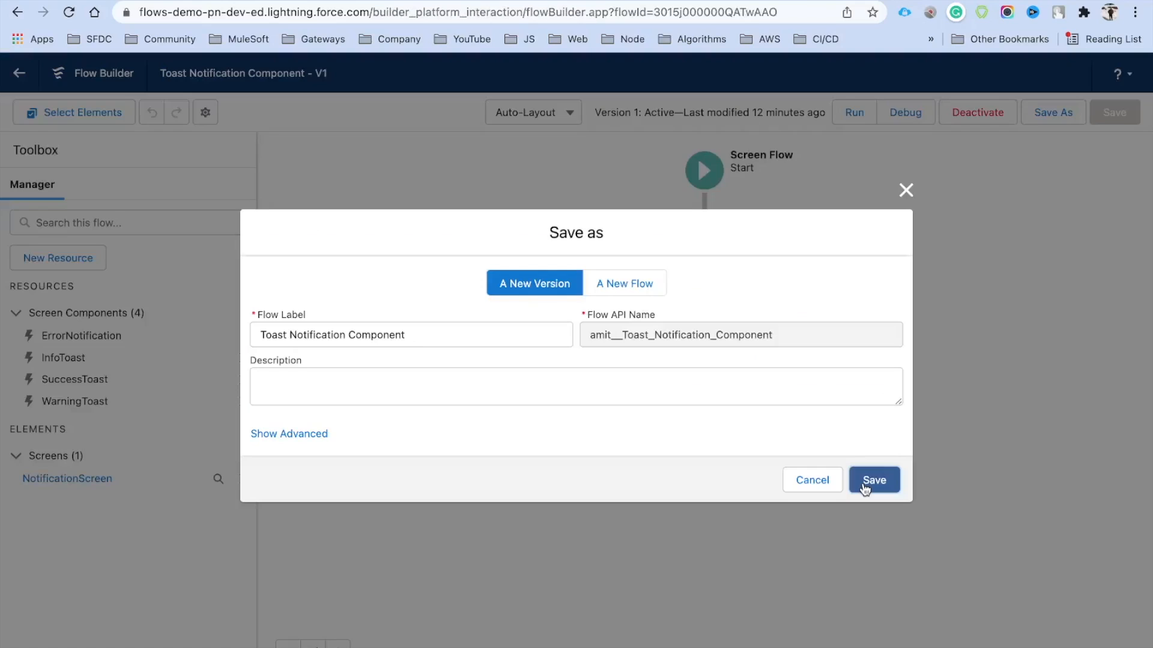
# Save the flow as version 2 and open the NotificationScreen element for editing
pyautogui.click(892, 473)
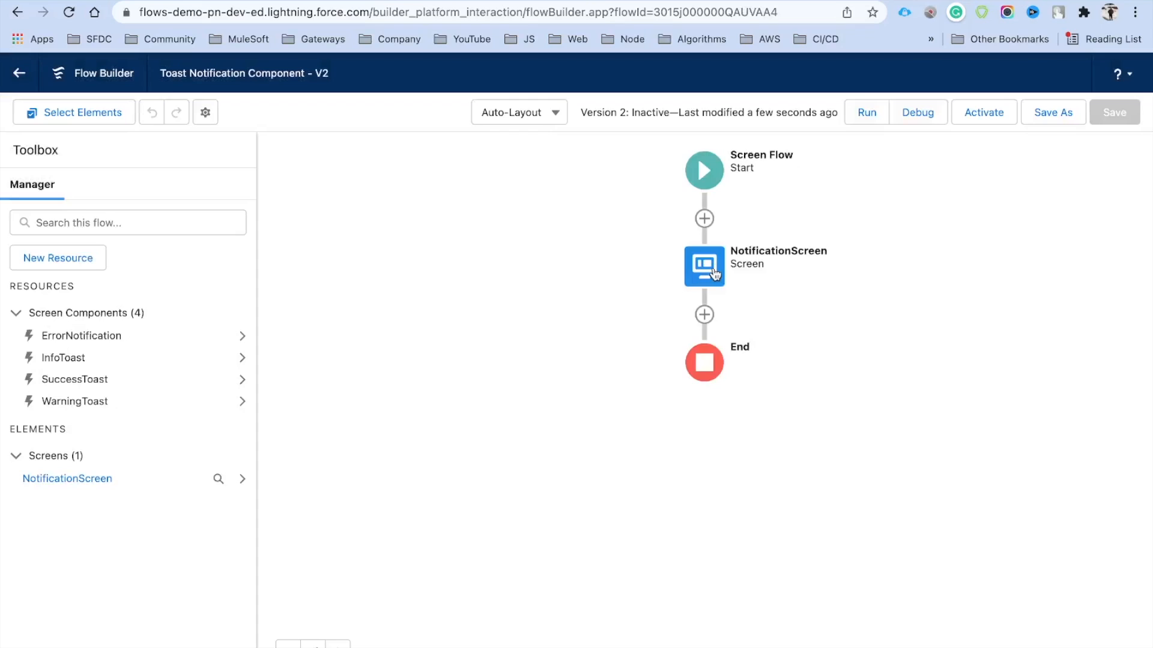
pyautogui.click(715, 273)
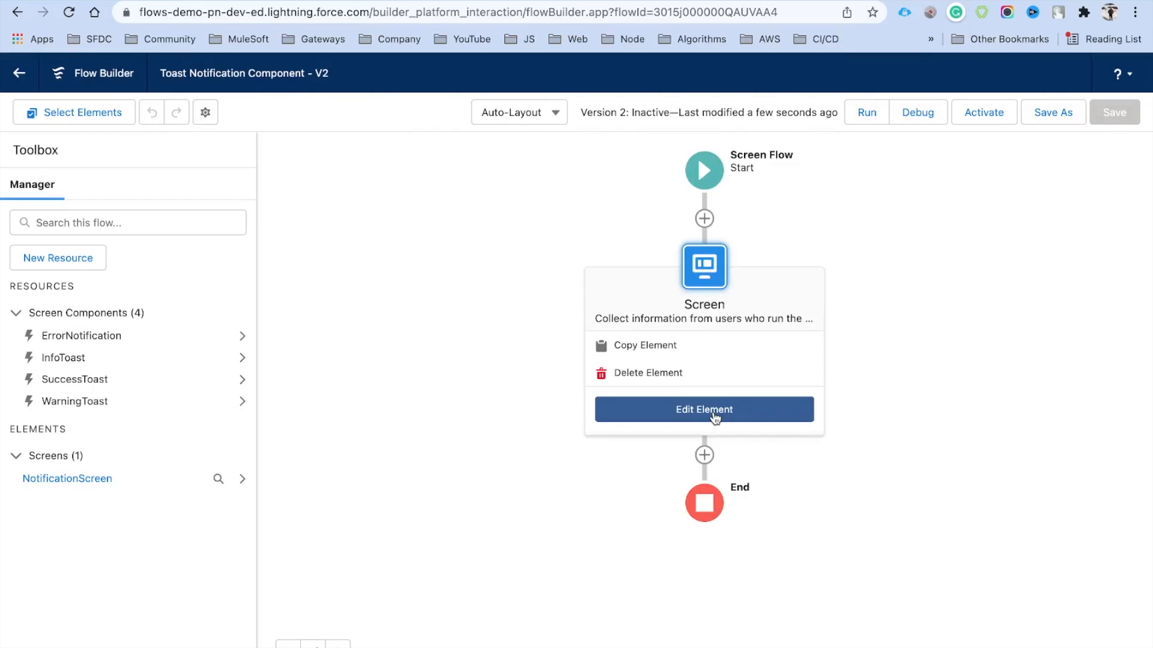
pyautogui.click(714, 414)
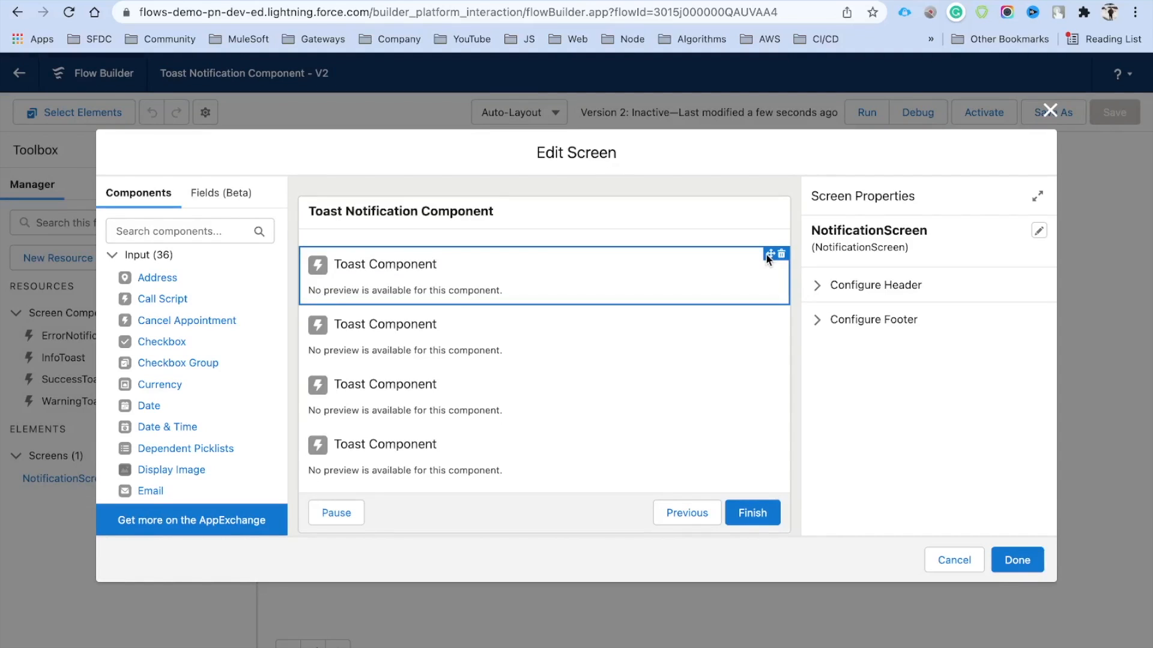
# Remove the extra toast components, leaving a single toast selected
pyautogui.click(781, 253)
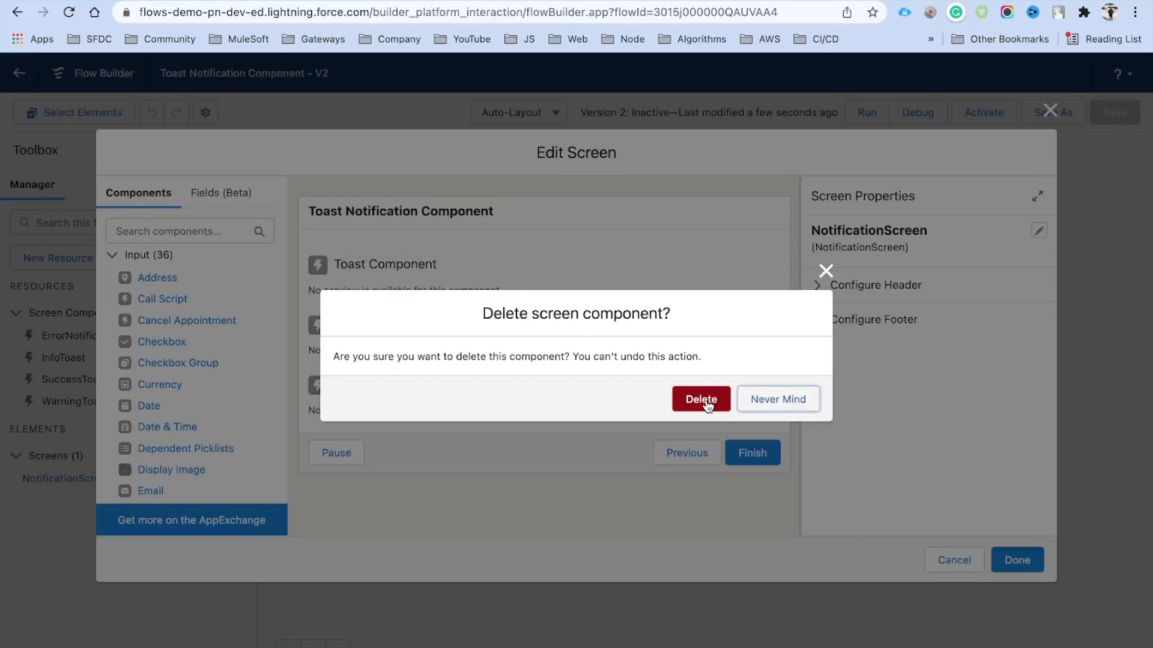
pyautogui.click(701, 399)
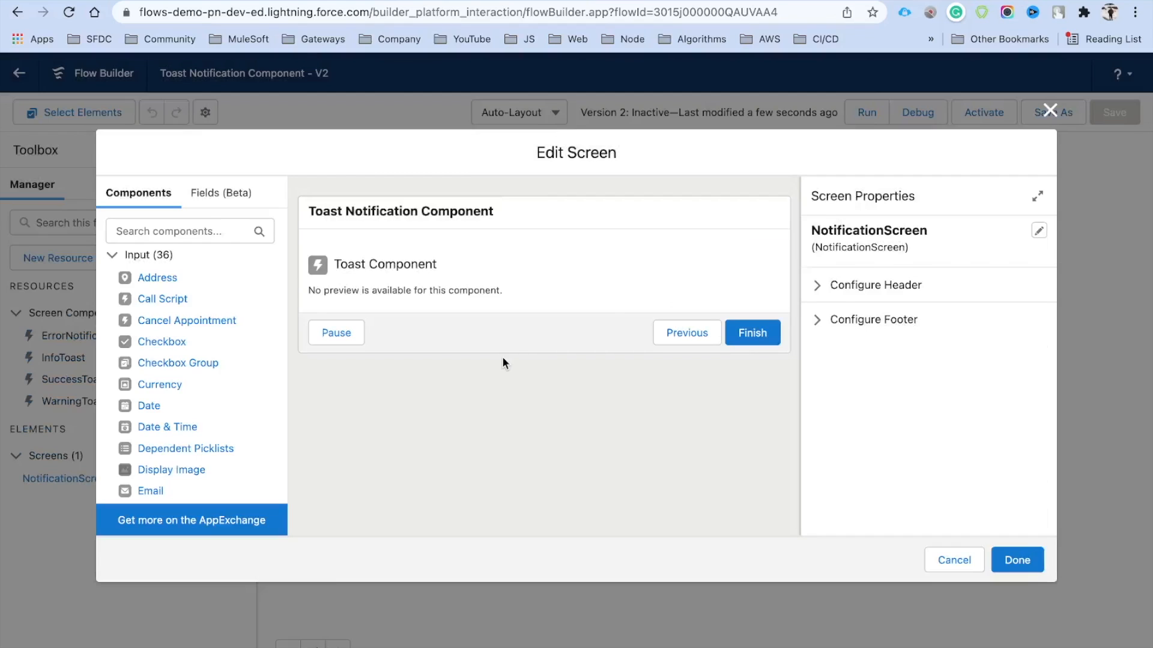
pyautogui.click(607, 294)
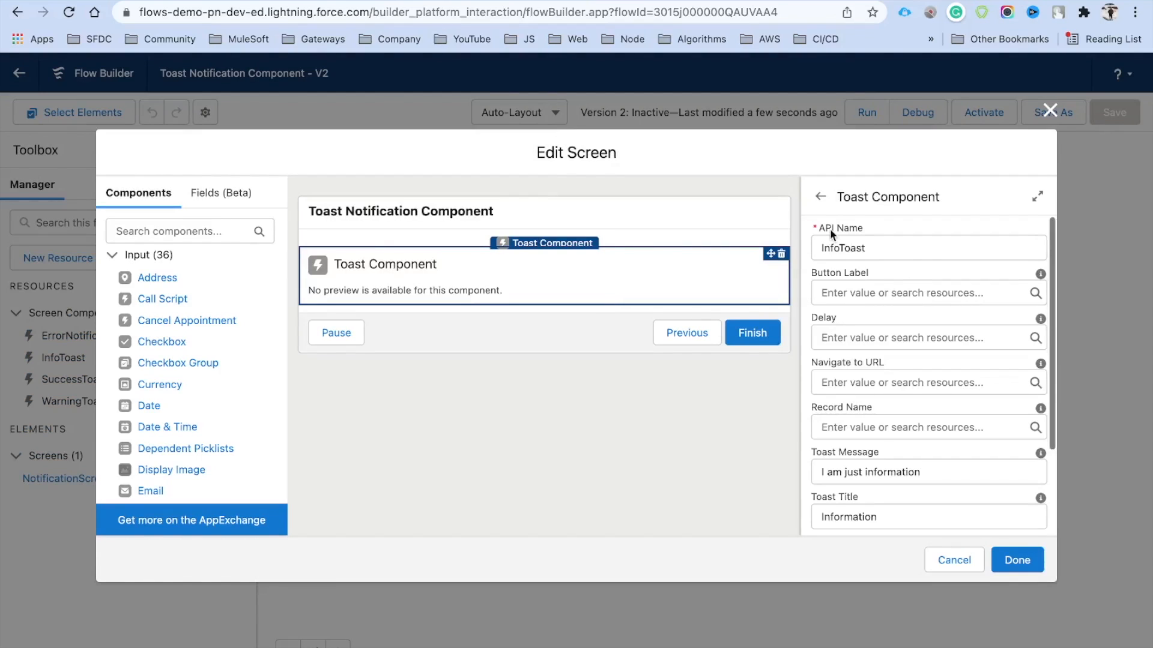
# Rename the toast's API name to successToast1 and set its variant to success
pyautogui.moveTo(840, 247); pyautogui.dragTo(821, 248)
pyautogui.write('s')
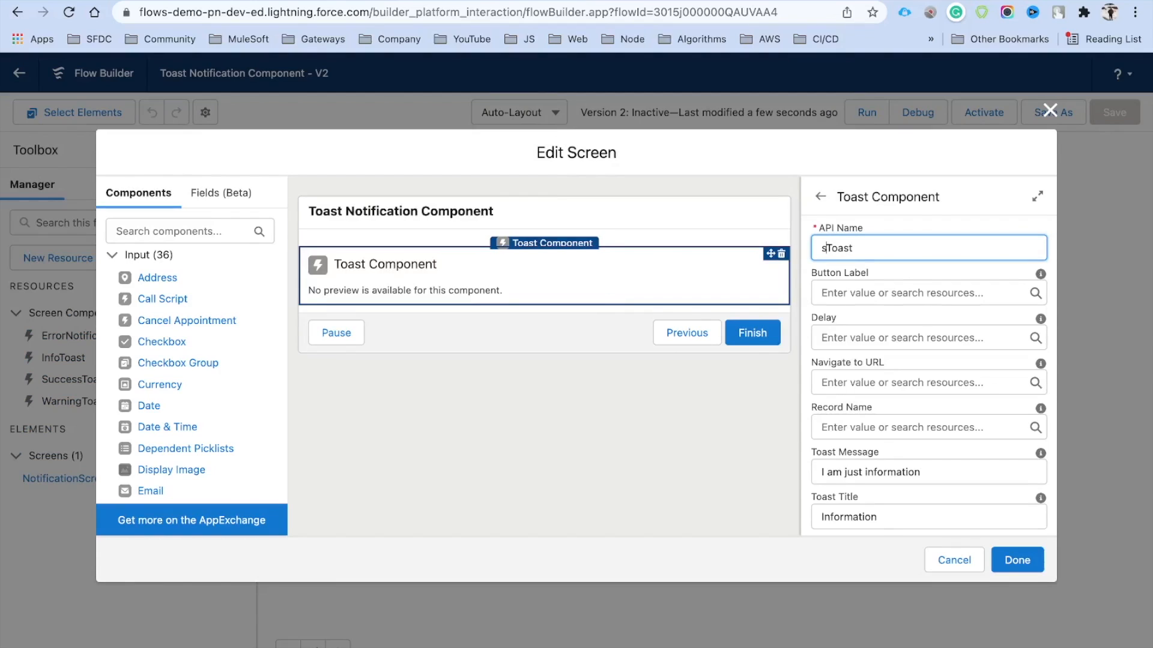
pyautogui.scroll(-2, 929, 372)
pyautogui.click(929, 447)
pyautogui.write('suc')
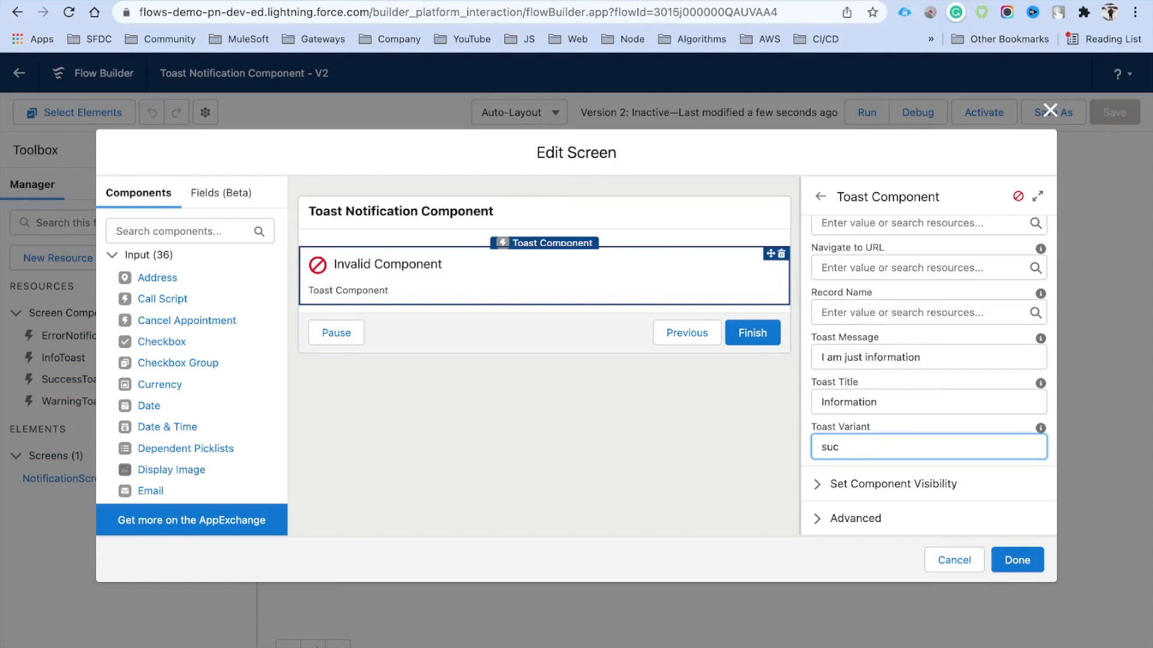
pyautogui.scroll(3, 903, 253)
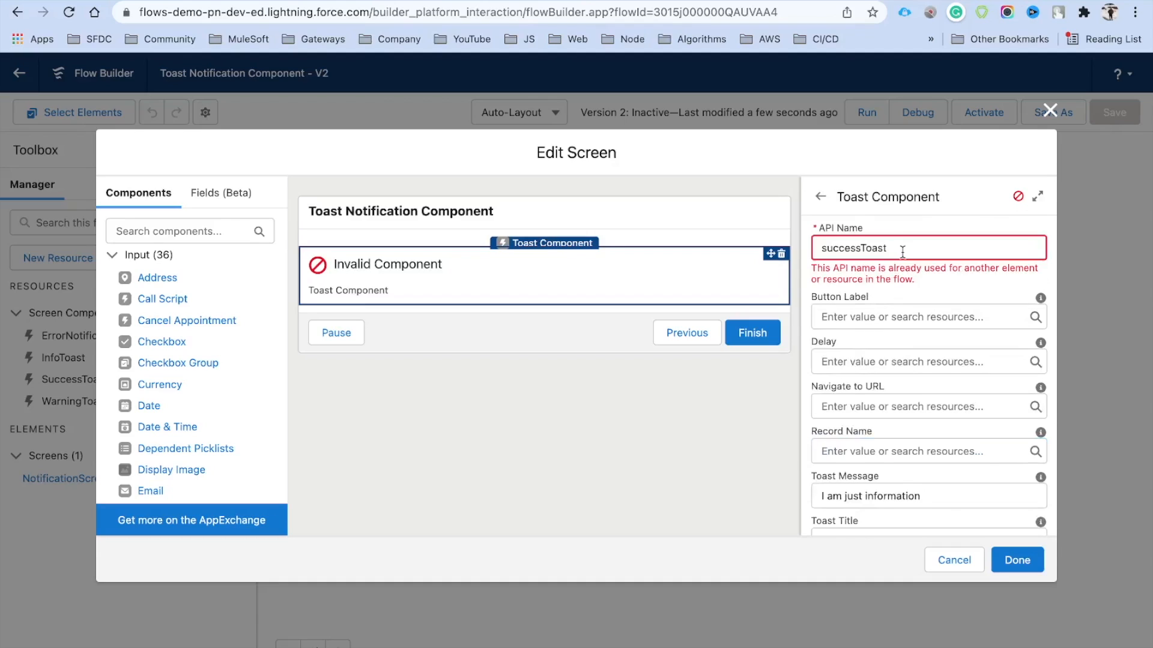
pyautogui.write('1')
pyautogui.click(927, 210)
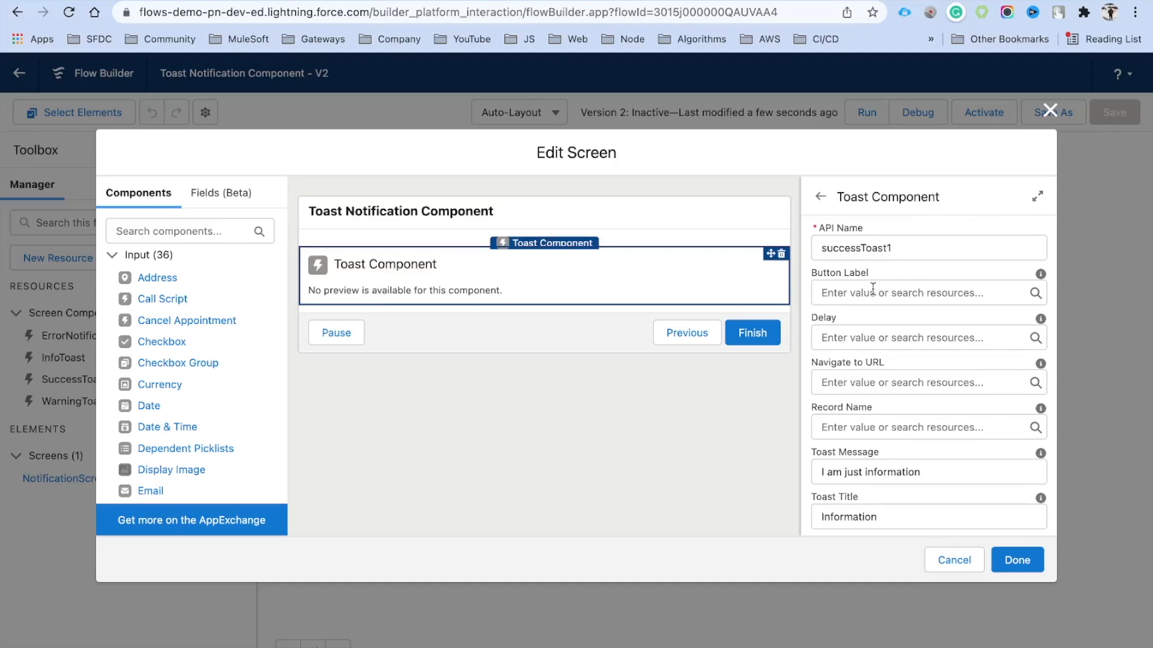
# Set the toast button label to 'Click Here' and record name to 'Simple Account'
pyautogui.click(873, 291)
pyautogui.write('Click Here')
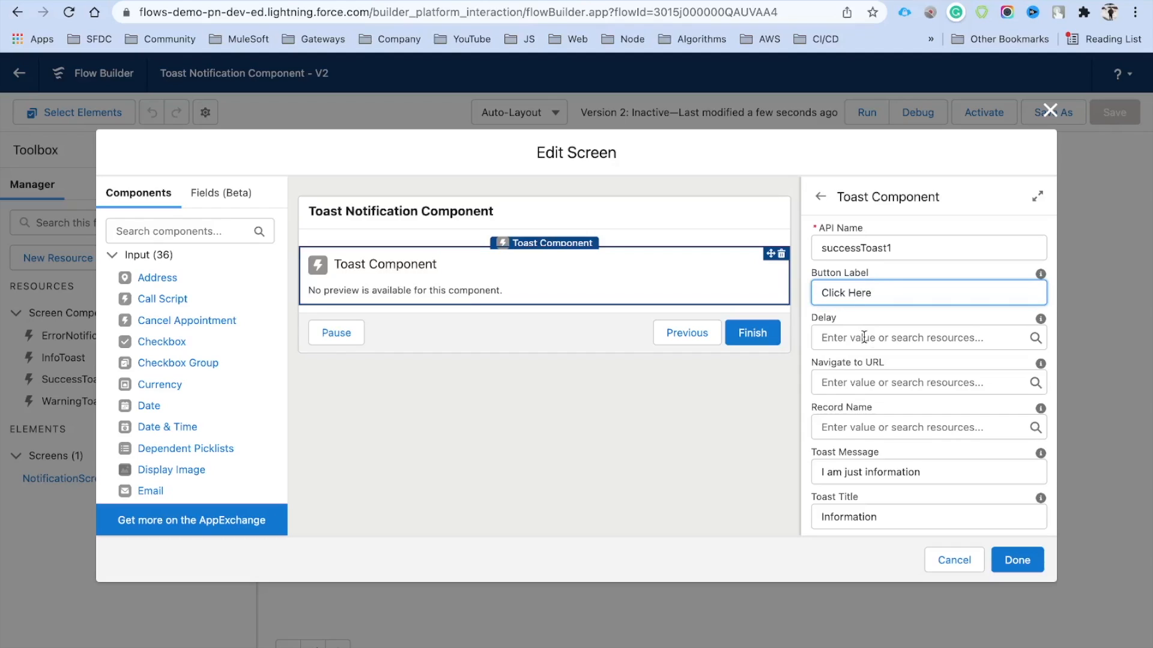
pyautogui.scroll(-1, 852, 345)
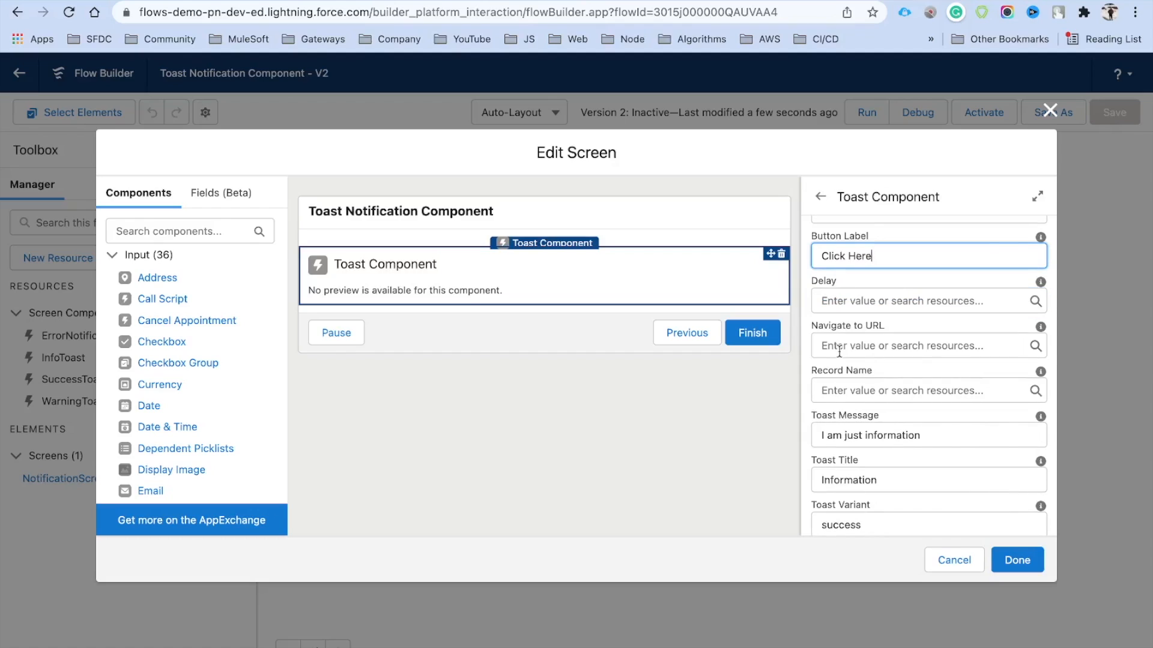
pyautogui.moveTo(1041, 329)
pyautogui.moveTo(1042, 380)
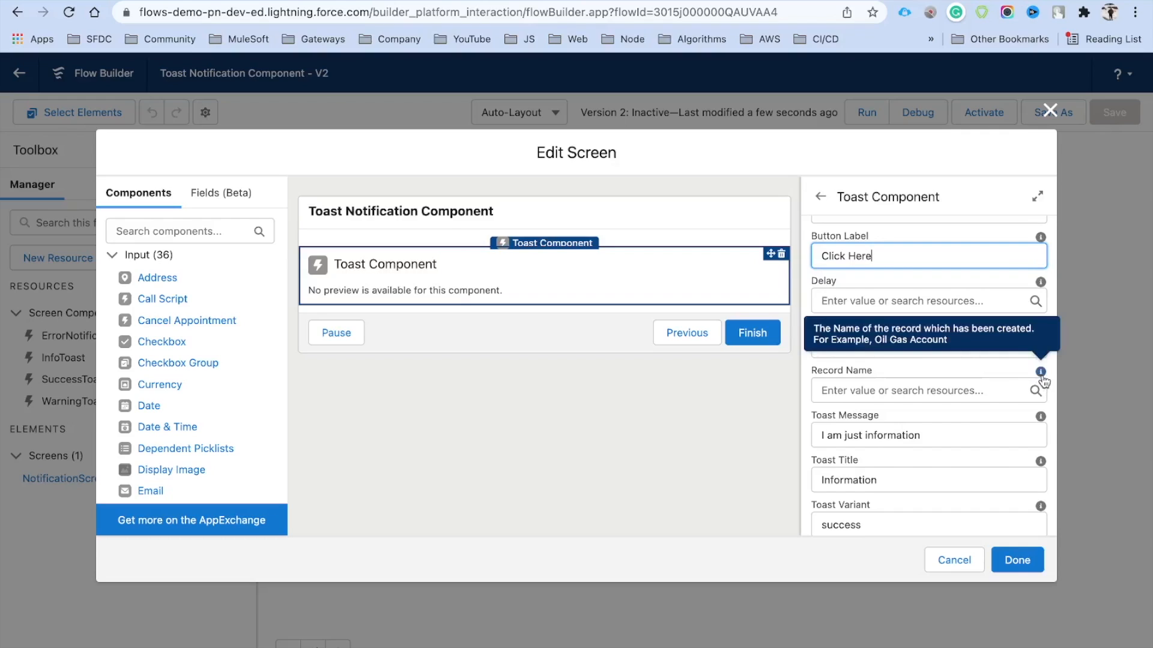
pyautogui.click(878, 392)
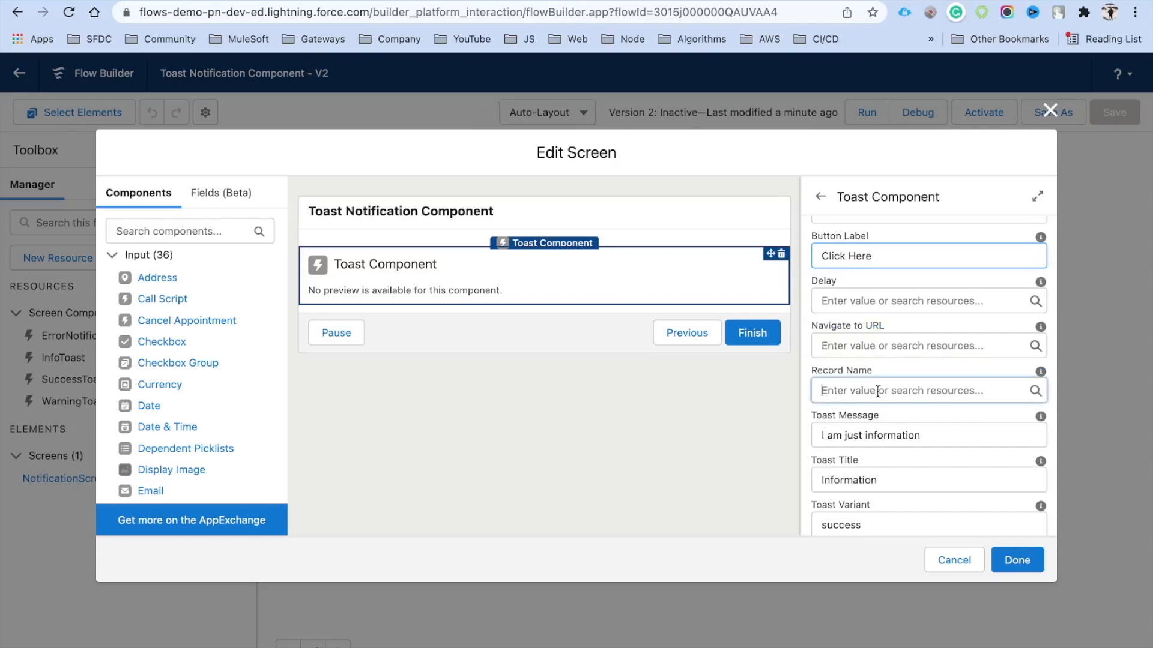
pyautogui.write('Simple Acc')
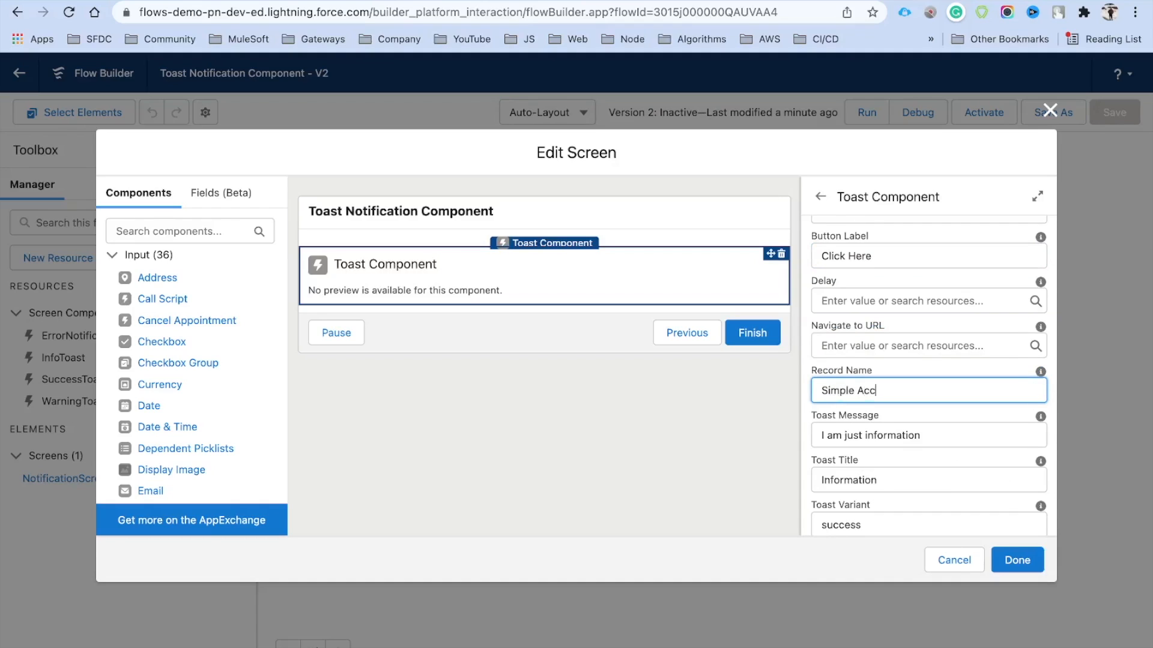
pyautogui.write('ount')
# Paste the Simple Account record's URL into the toast's Navigate to URL field
pyautogui.click(867, 346)
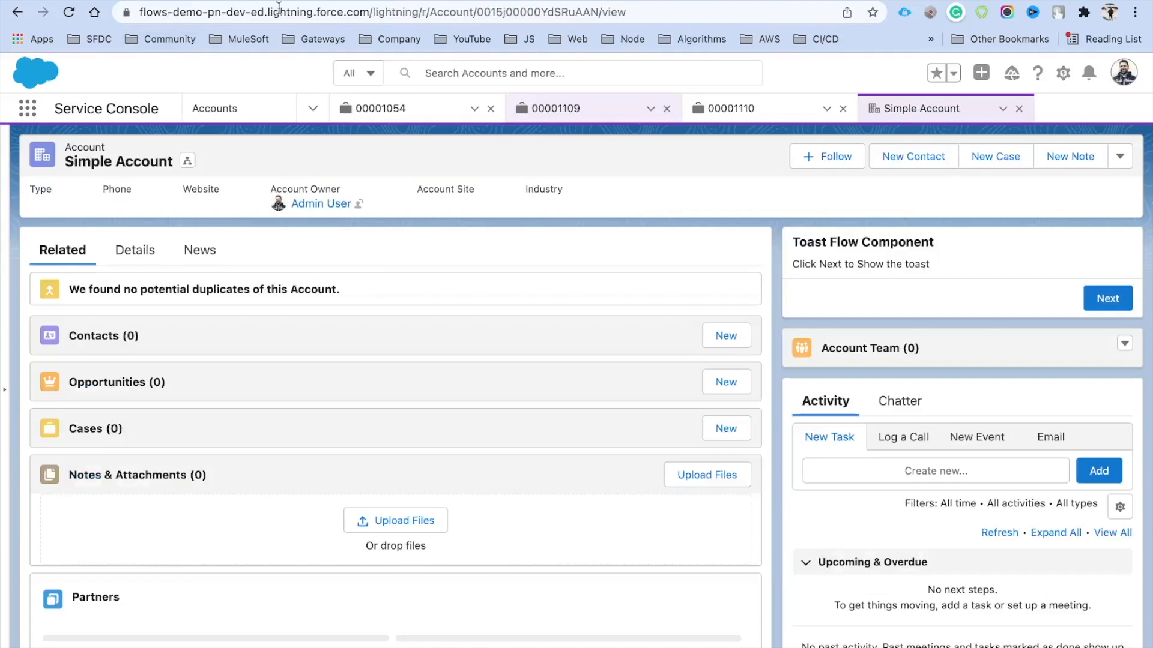
pyautogui.click(281, 13)
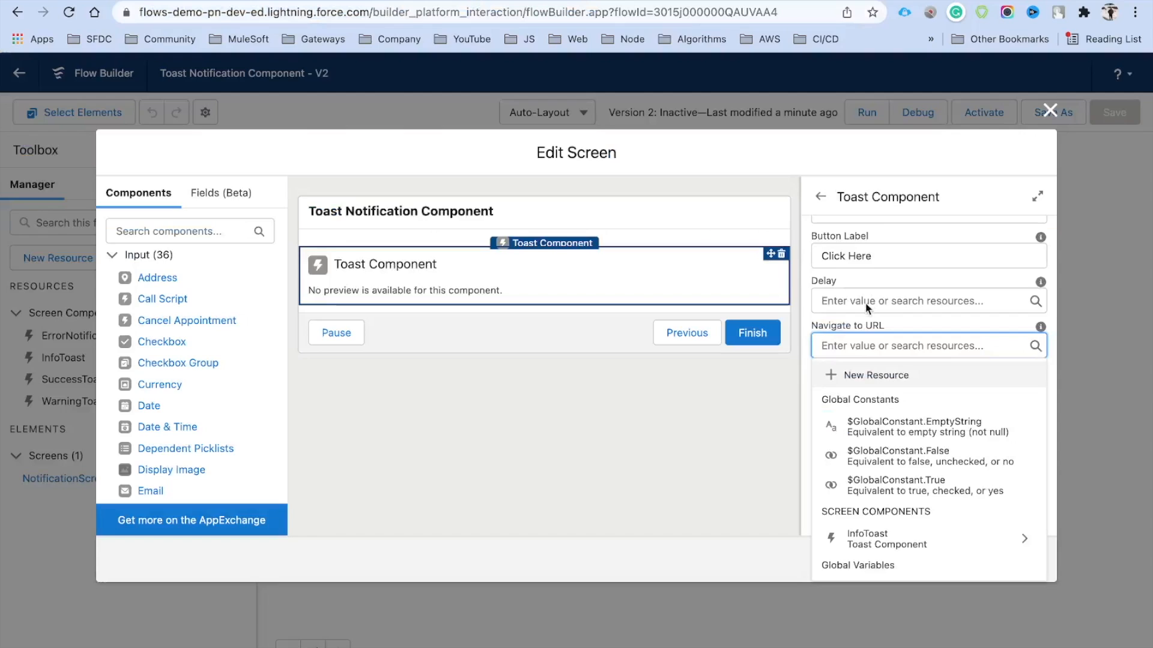
pyautogui.write('https://flows-demo-pn-dev-ed.lightning.force.com/lightning/r/Account/0015j00000YdSRuAAN/view')
pyautogui.click(931, 325)
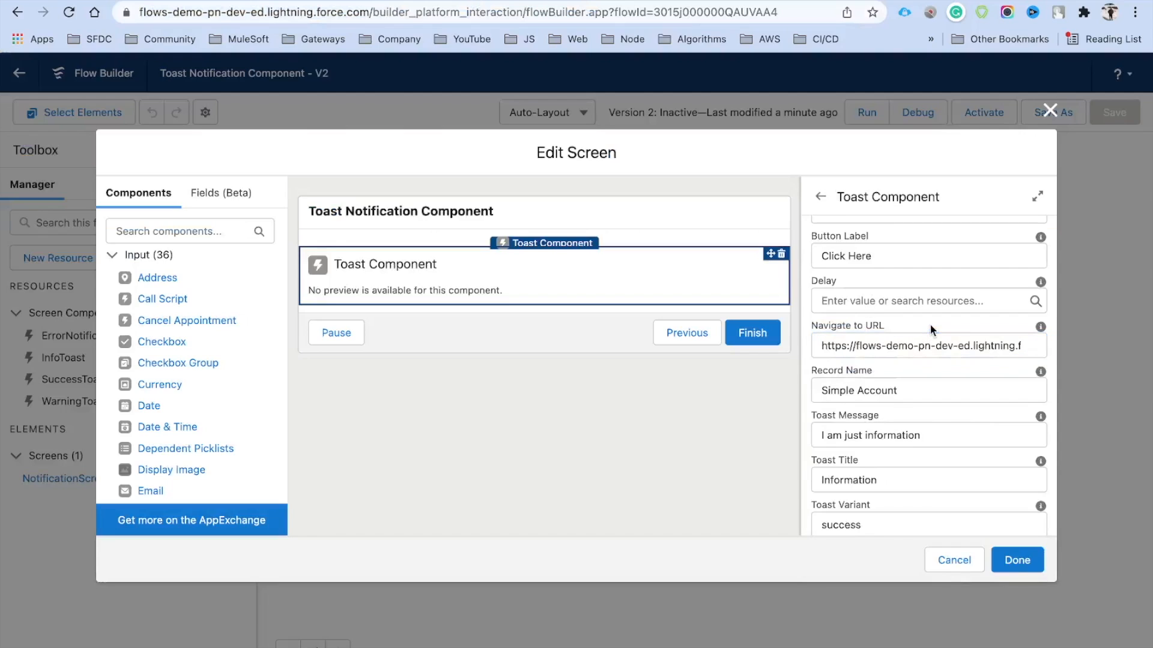
pyautogui.tripleClick(863, 351)
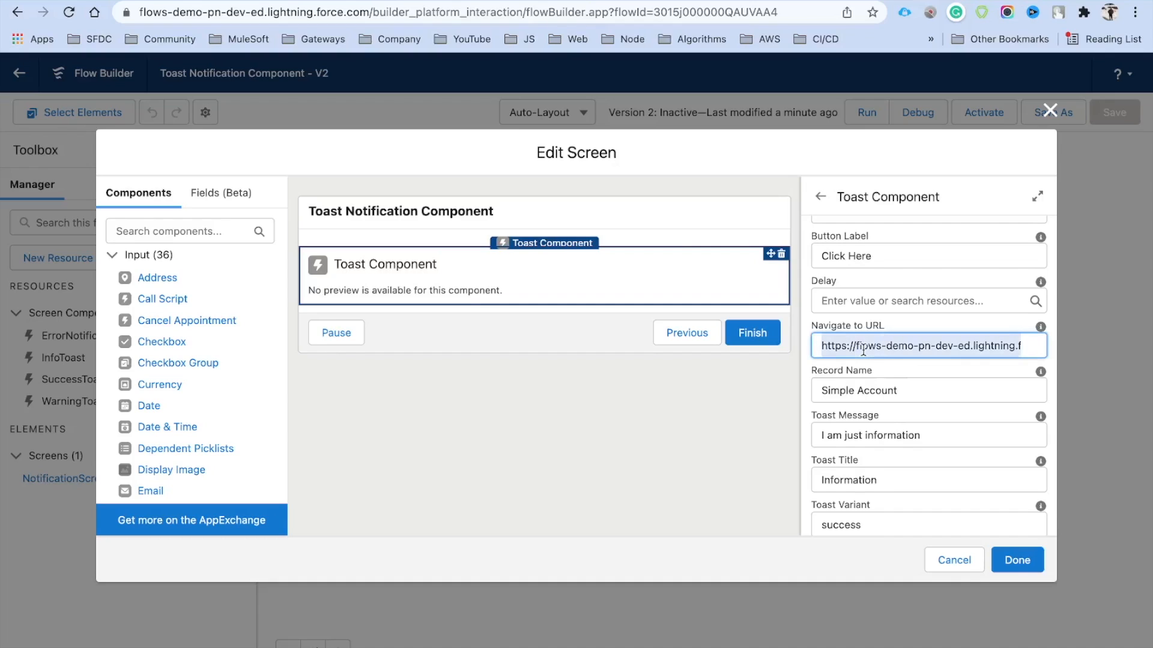
pyautogui.click(605, 409)
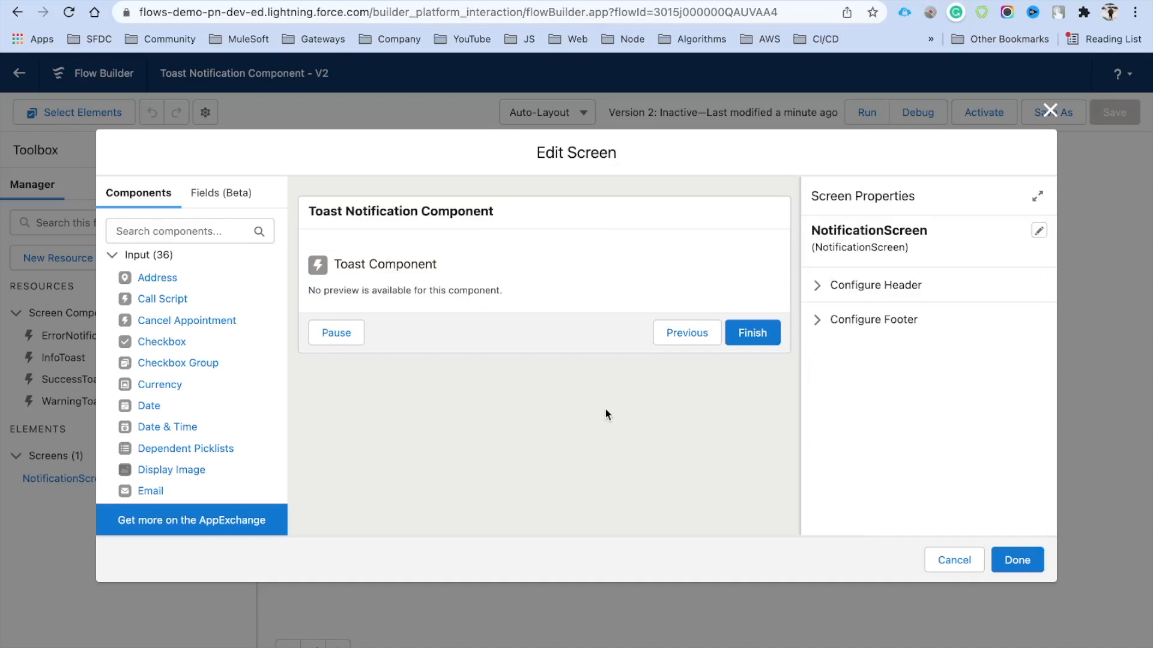
pyautogui.click(467, 292)
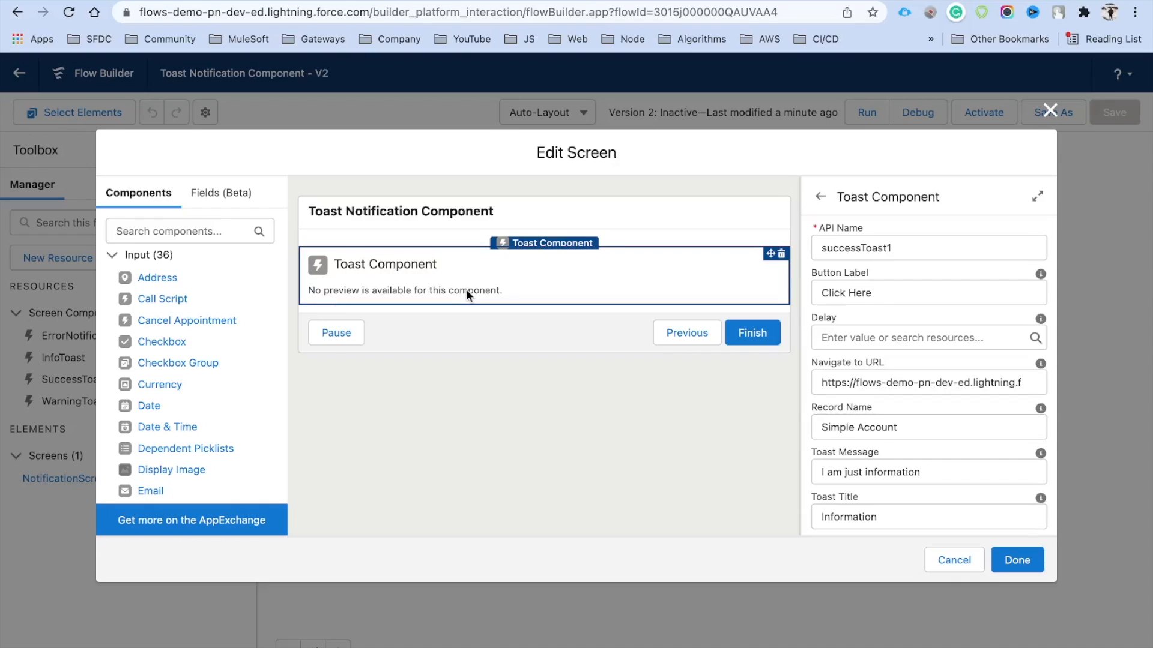
# Add a required Number field labelled 'Input Number' above the toast
pyautogui.click(190, 223)
pyautogui.write('nu')
pyautogui.moveTo(157, 278); pyautogui.dragTo(401, 260)
pyautogui.write('Input Number')
pyautogui.click(849, 332)
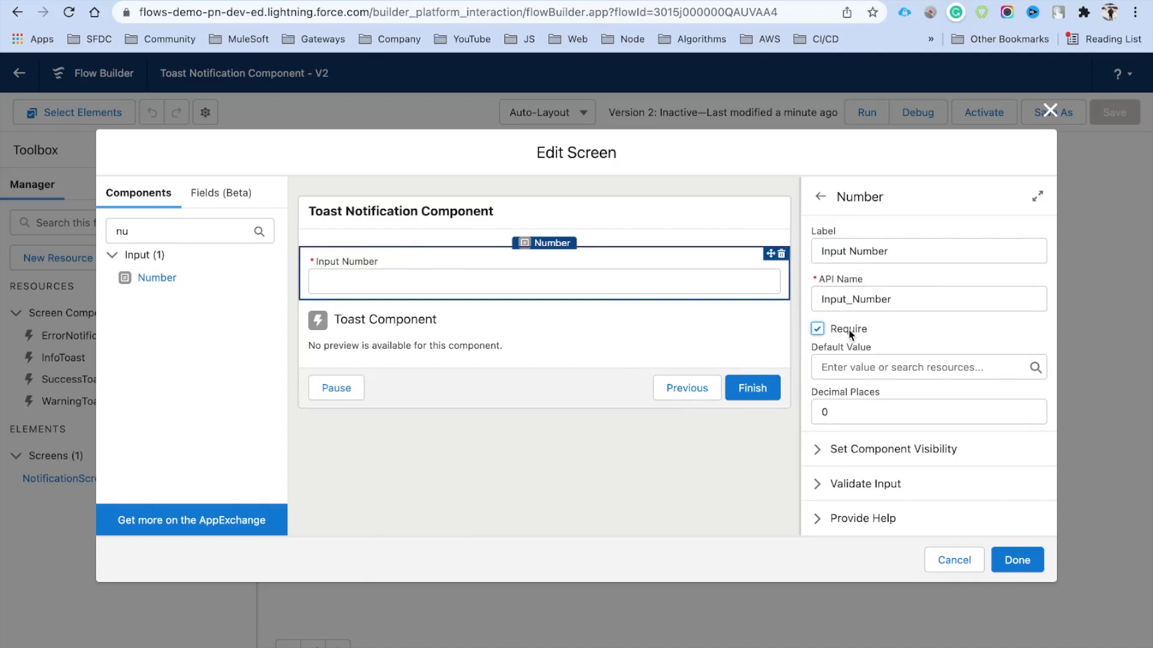
# Select the toast component and expand its component visibility settings
pyautogui.click(455, 338)
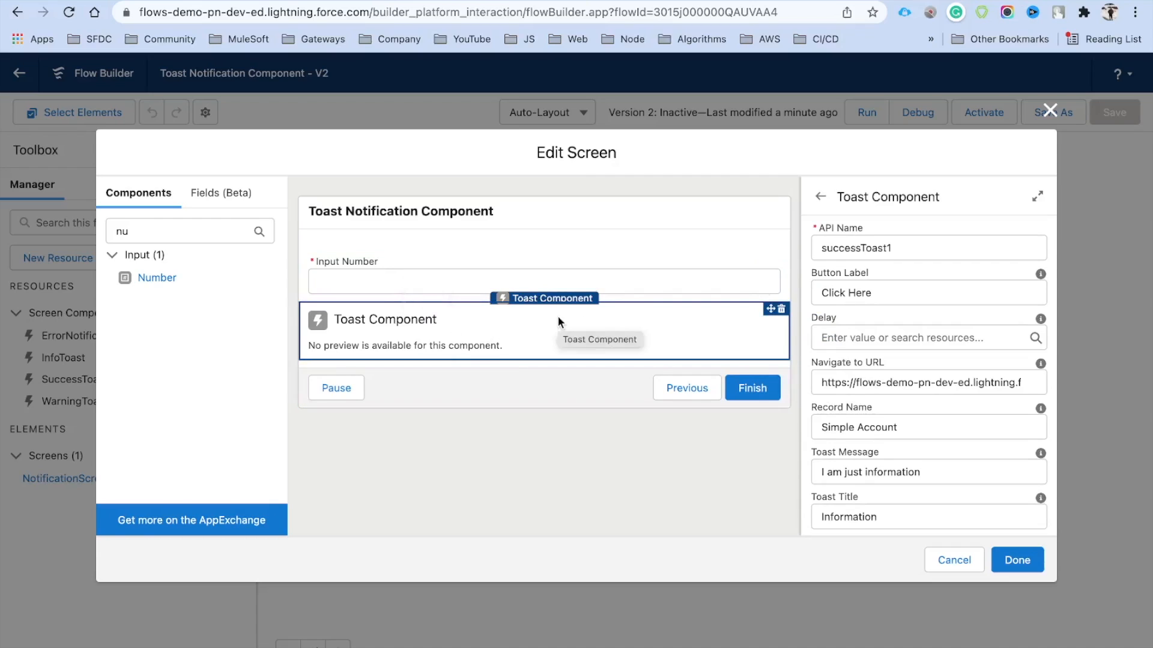
pyautogui.scroll(-2, 861, 384)
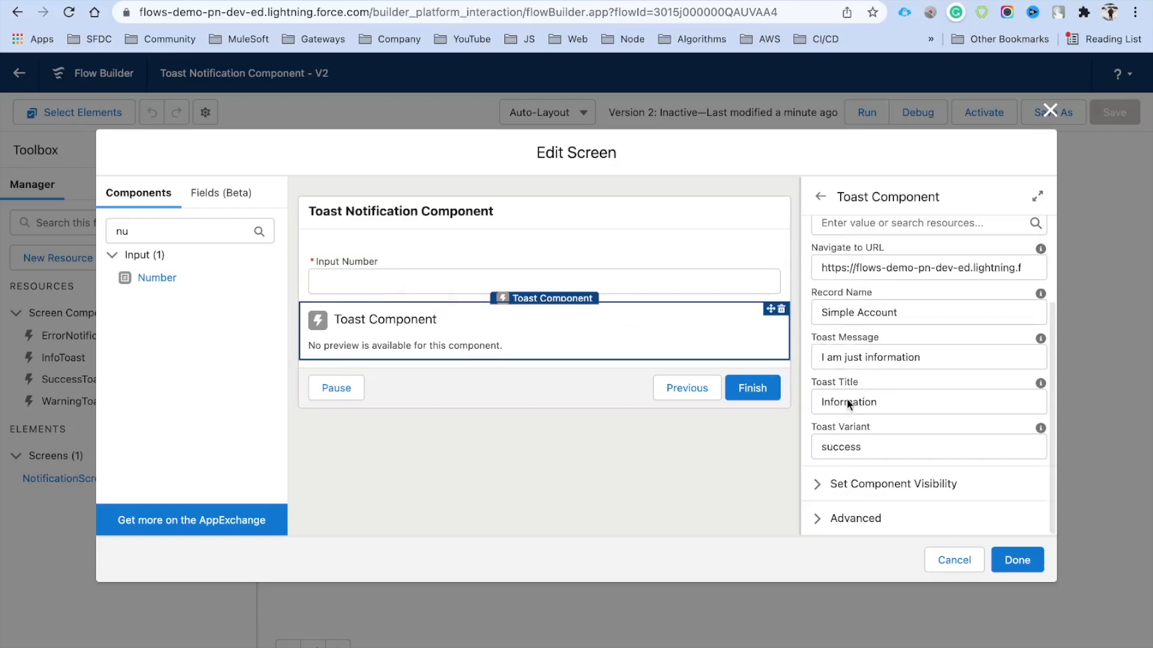
pyautogui.click(864, 484)
pyautogui.scroll(-1, 864, 484)
# Show the toast only when all conditions are met: {!Input_Number} Greater Than 0, then close the screen editor
pyautogui.click(844, 473)
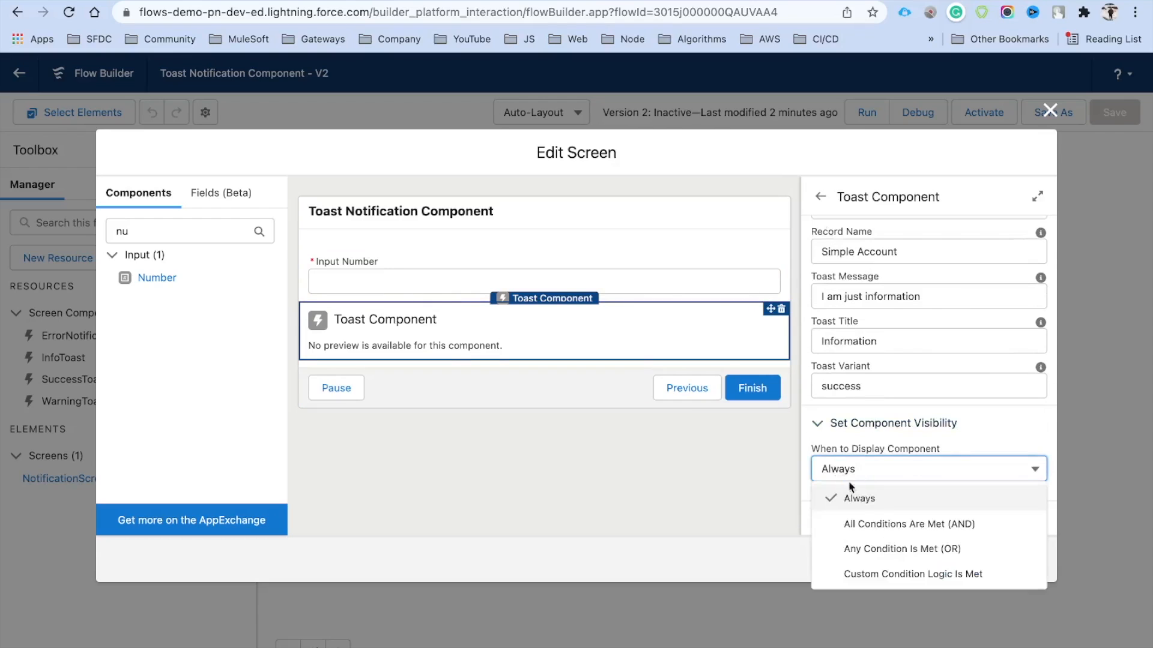
pyautogui.click(879, 525)
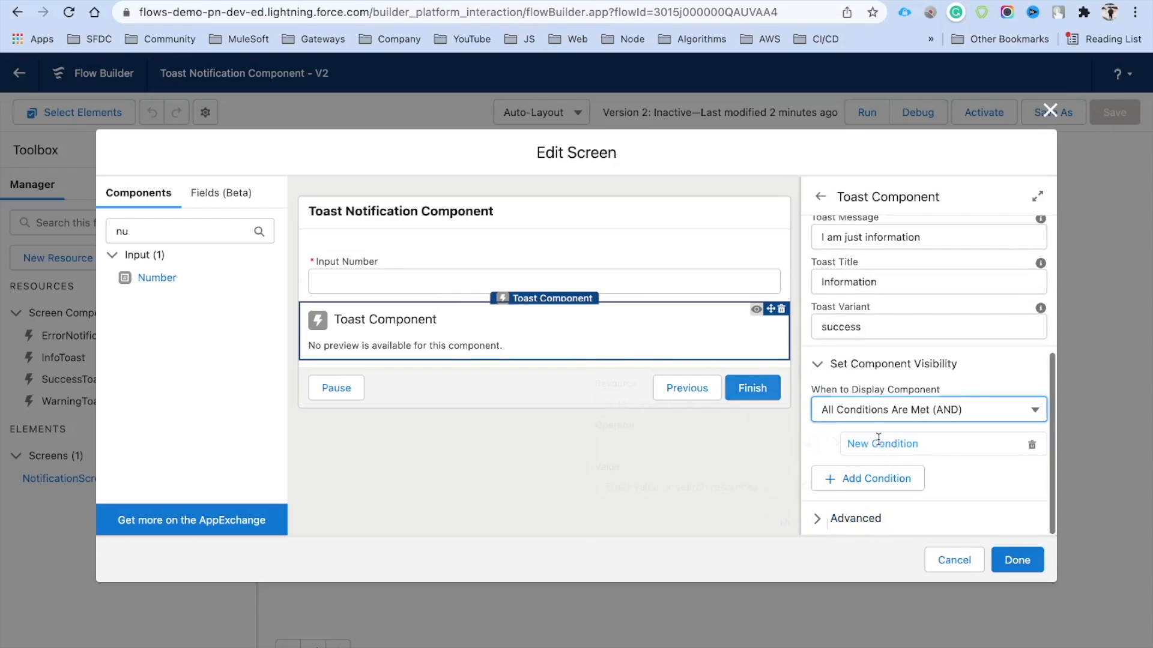
pyautogui.click(875, 442)
pyautogui.click(688, 394)
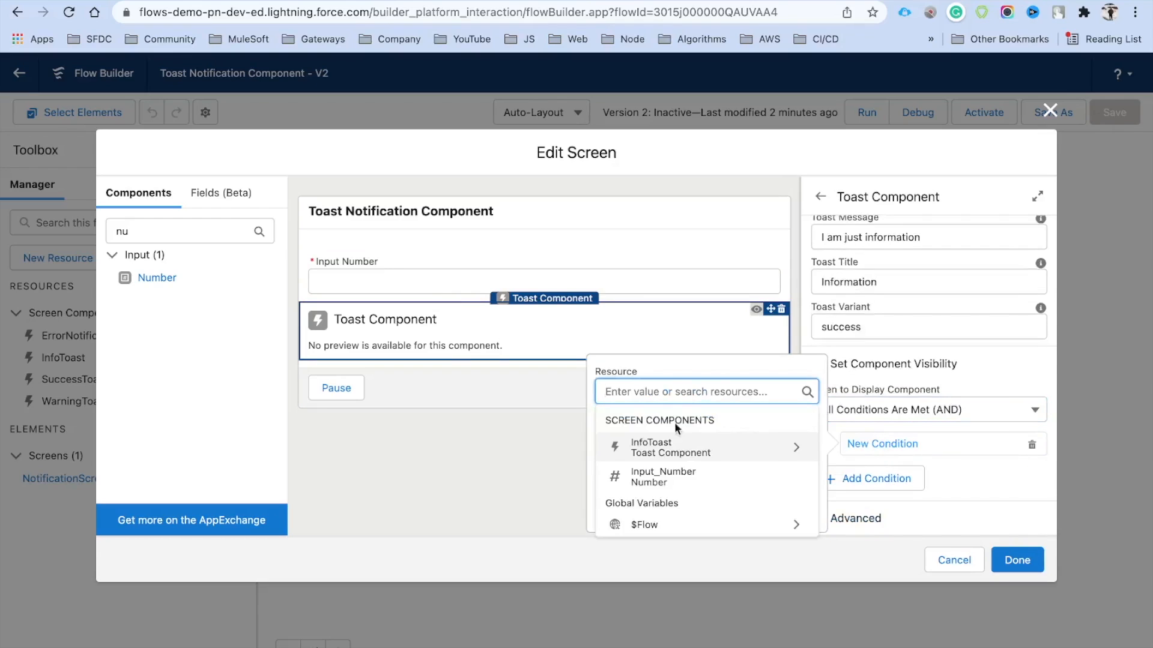
pyautogui.click(667, 471)
pyautogui.click(644, 444)
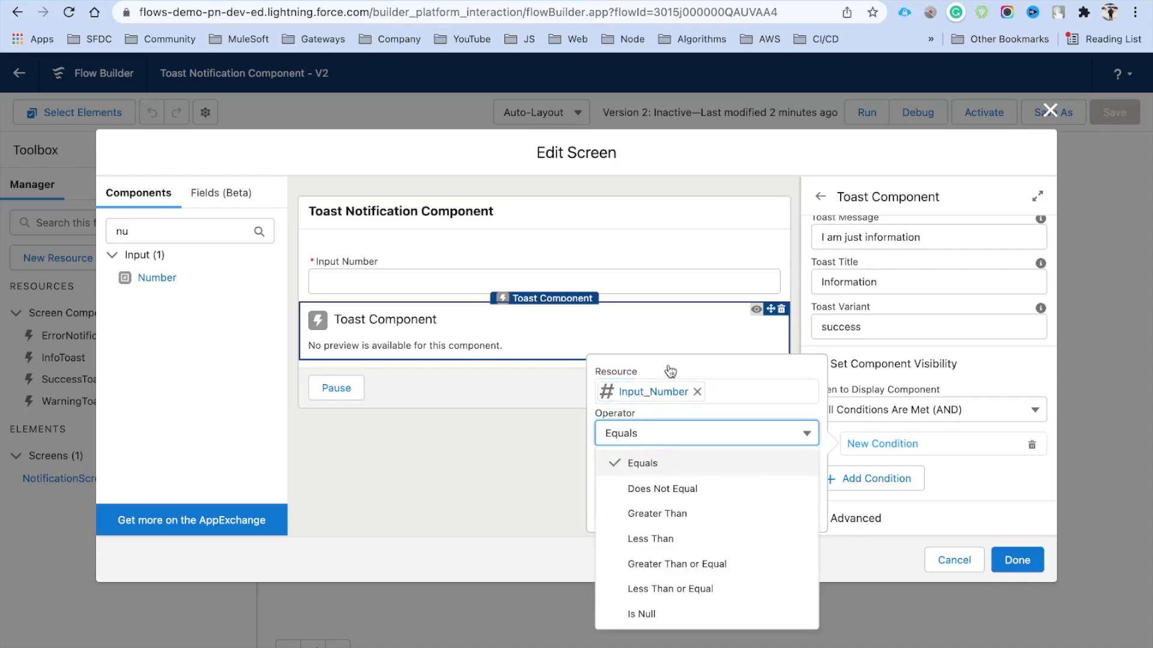
pyautogui.click(666, 513)
pyautogui.click(630, 474)
pyautogui.write('1')
pyautogui.press('BackSpace')
pyautogui.write('0')
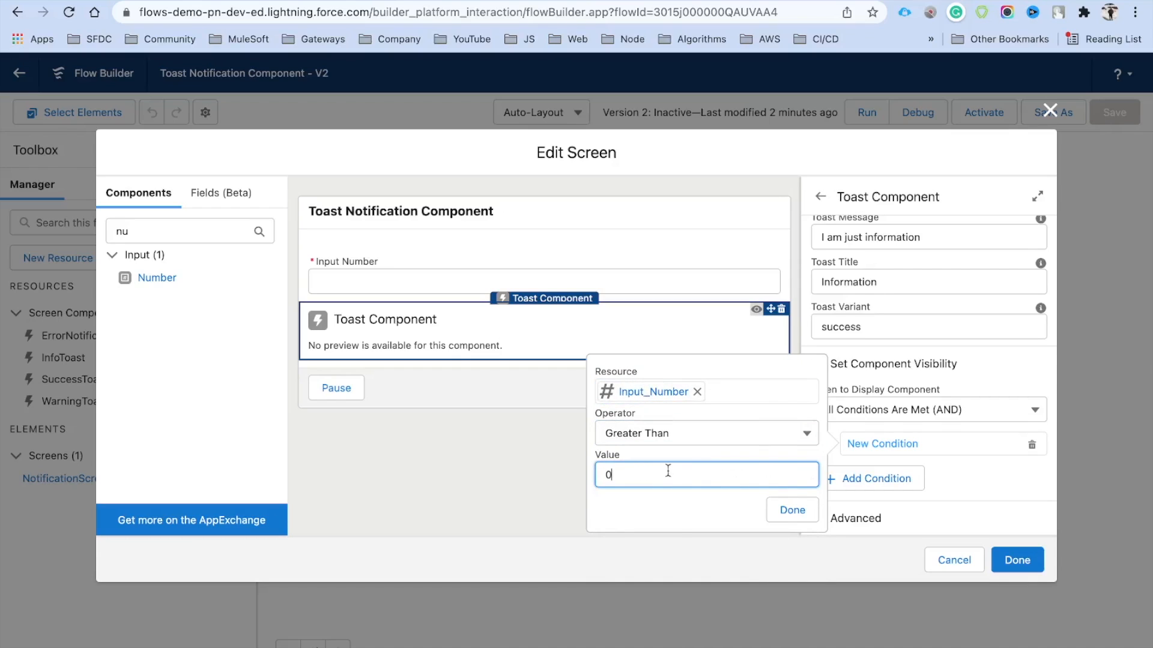
pyautogui.click(693, 456)
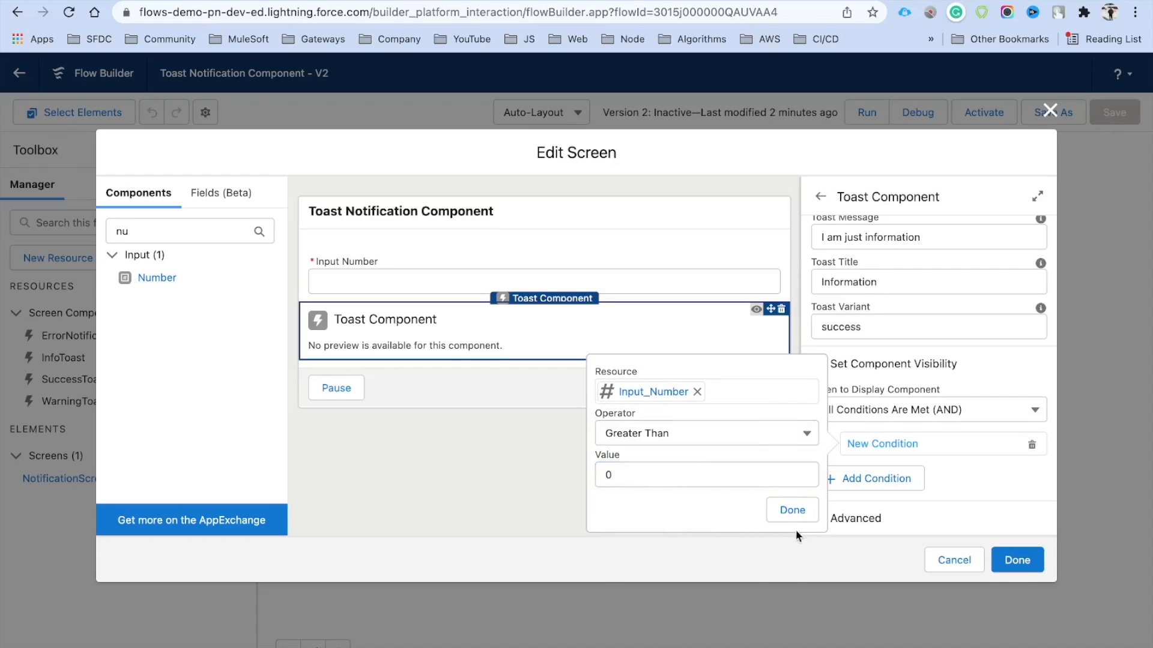
pyautogui.click(783, 511)
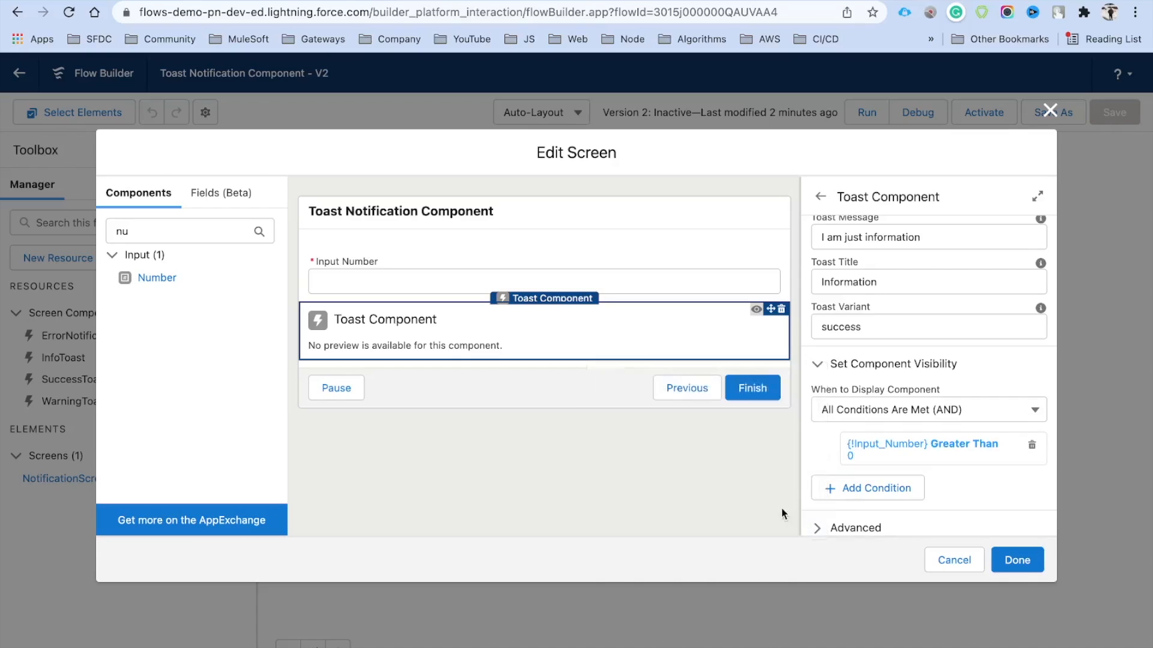
pyautogui.click(1017, 560)
# Save and activate version 2 of the Toast Notification Component flow
pyautogui.click(1115, 113)
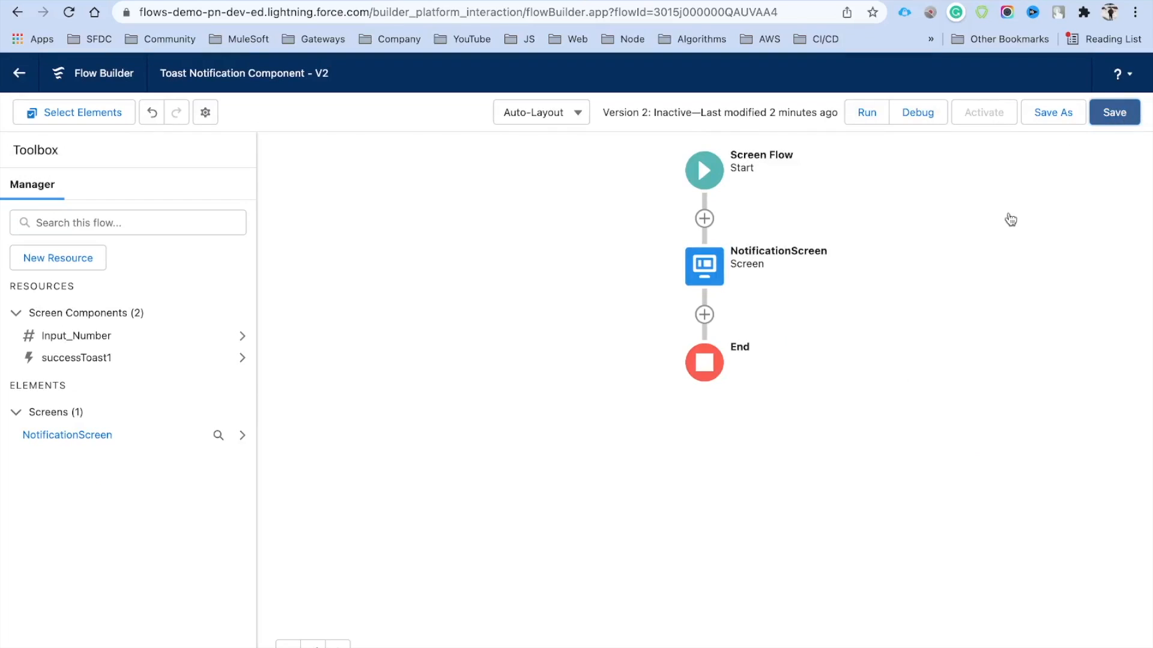
pyautogui.click(984, 115)
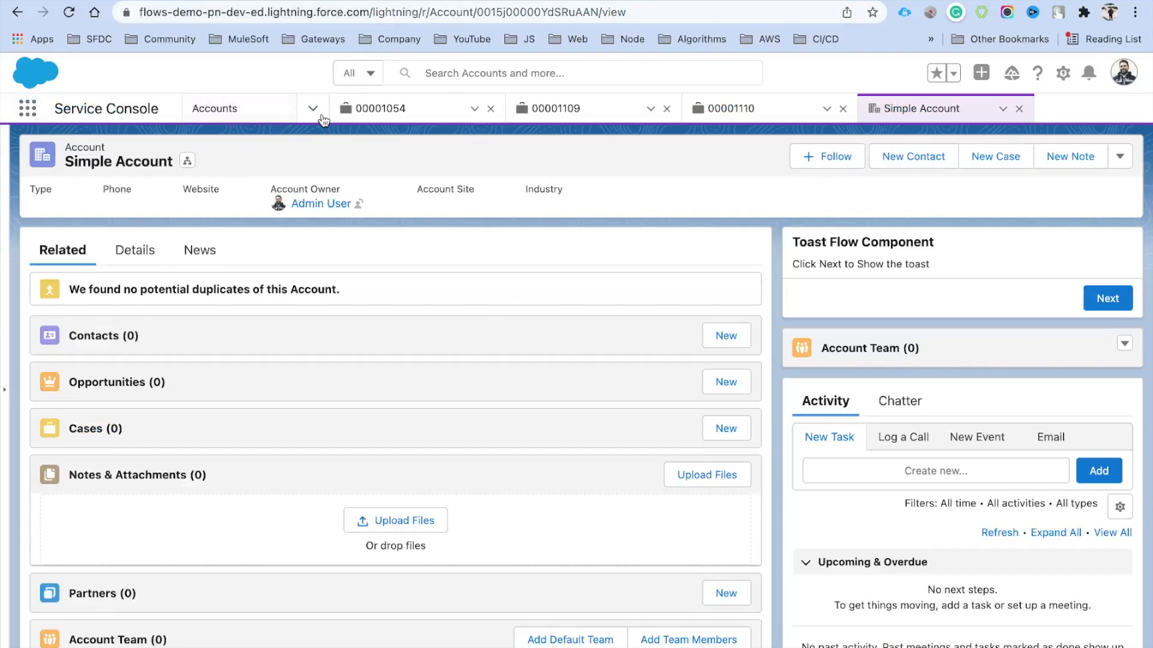
# On the Home page, enter 1 in Input Number to pop up the Information toast, then reload the page
pyautogui.click(322, 118)
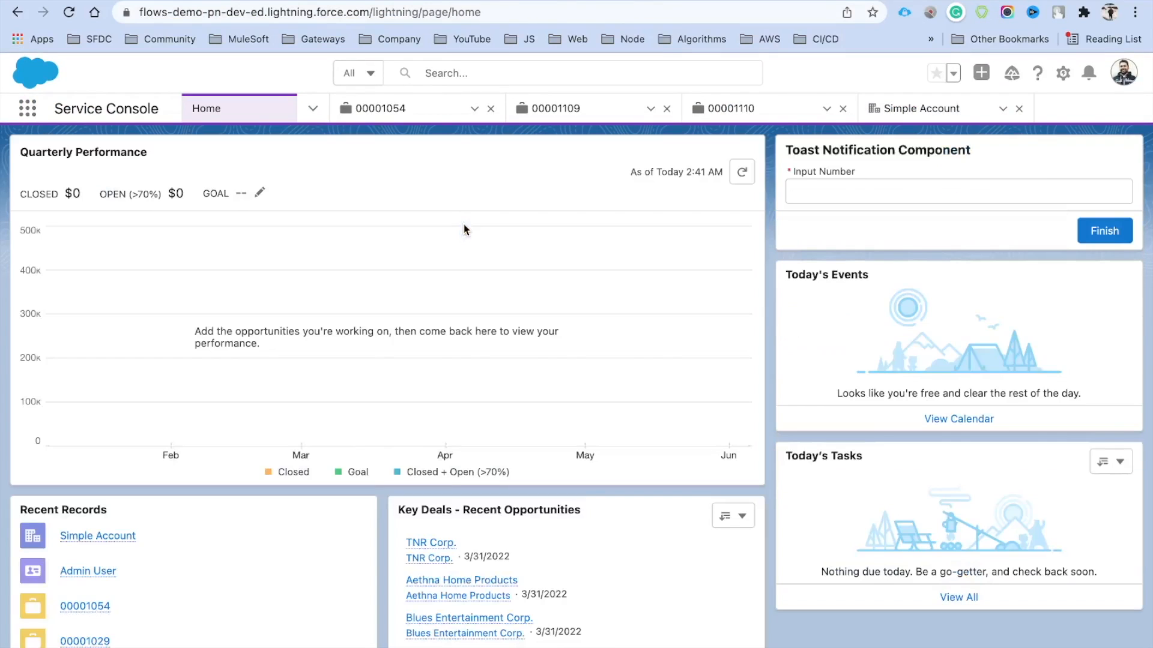
pyautogui.click(830, 191)
pyautogui.write('1')
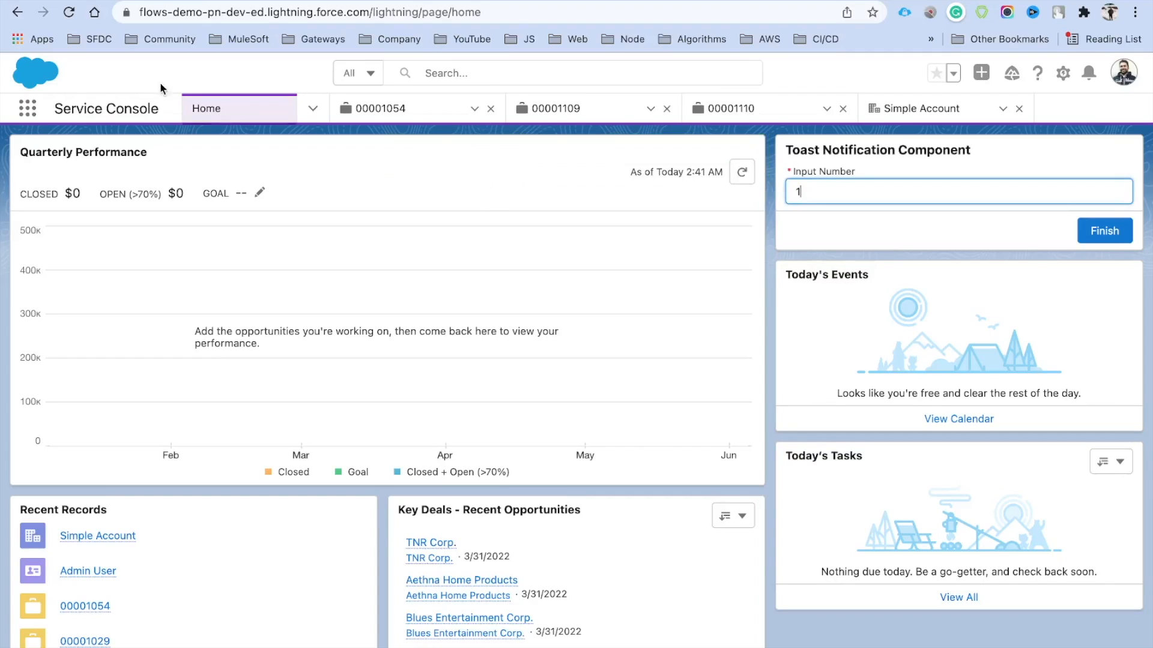
pyautogui.click(69, 19)
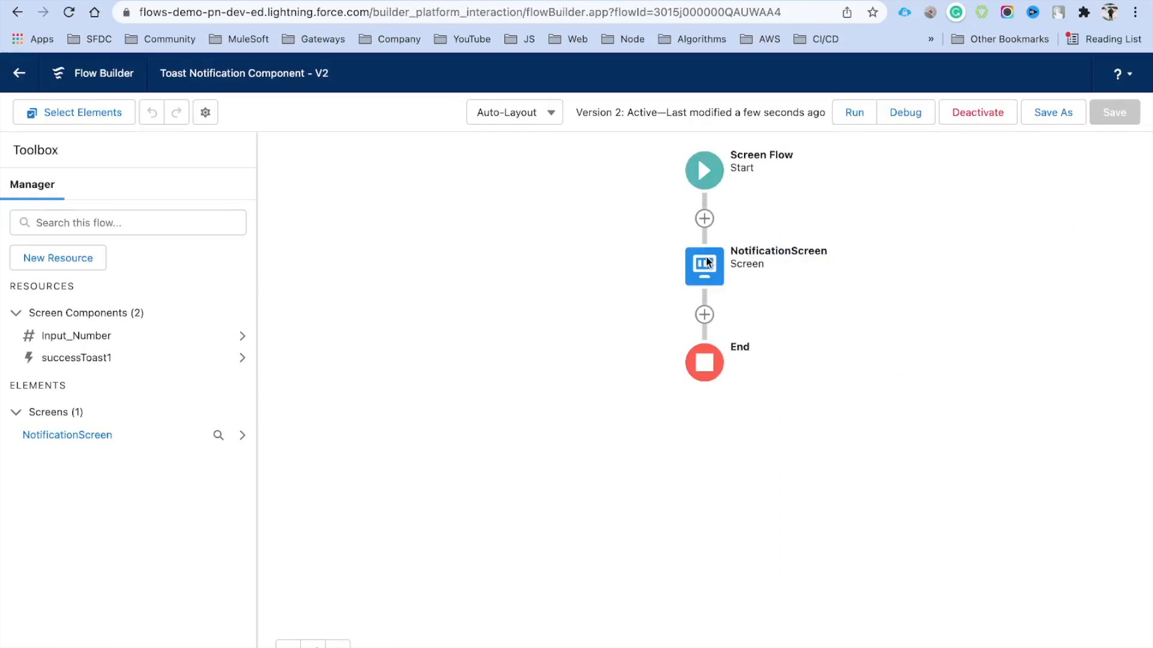
# Change the NotificationScreen toast message to 'Record {0} is Created {1} to visit record'
pyautogui.click(706, 278)
pyautogui.click(707, 275)
pyautogui.click(706, 276)
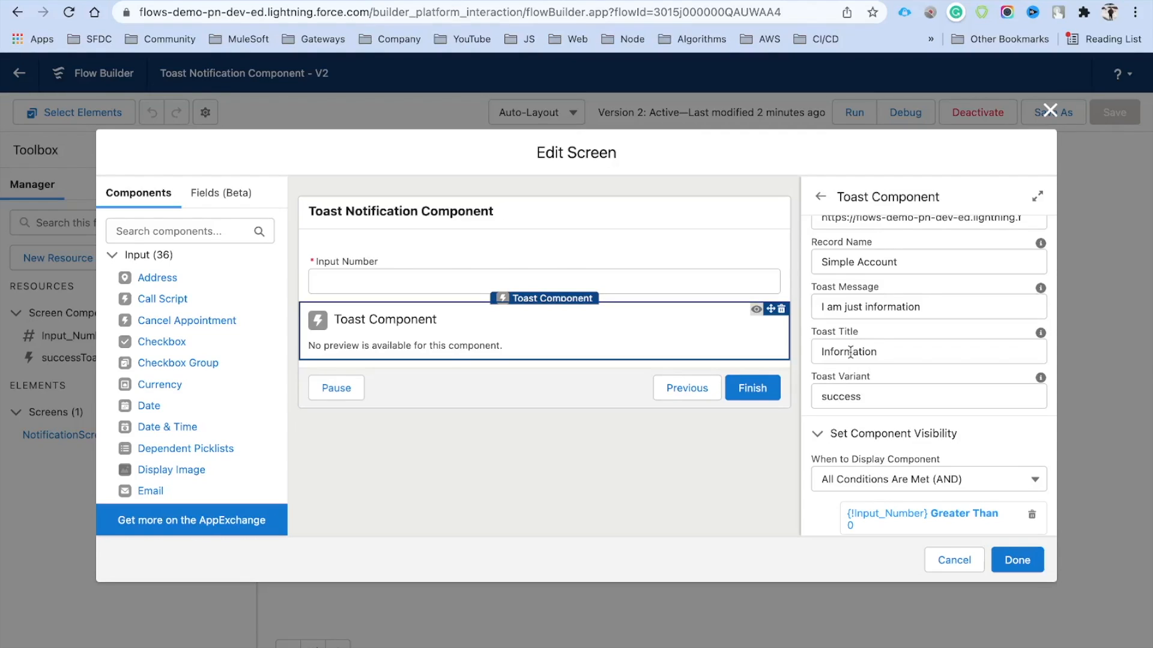
pyautogui.tripleClick(932, 307)
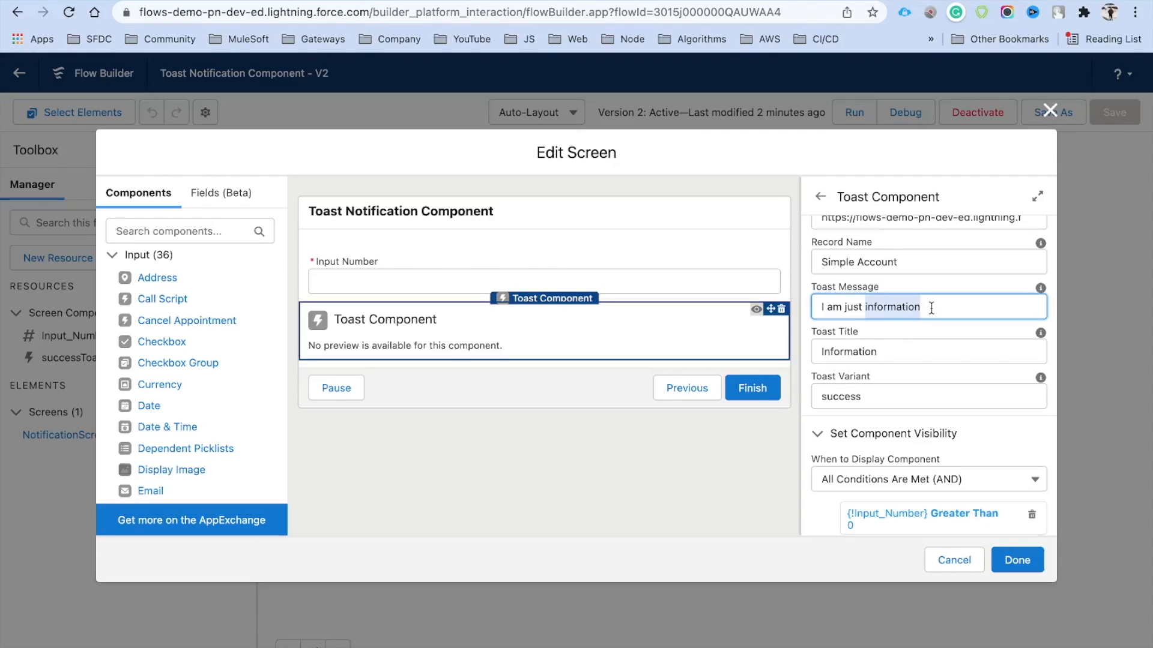
pyautogui.press('BackSpace')
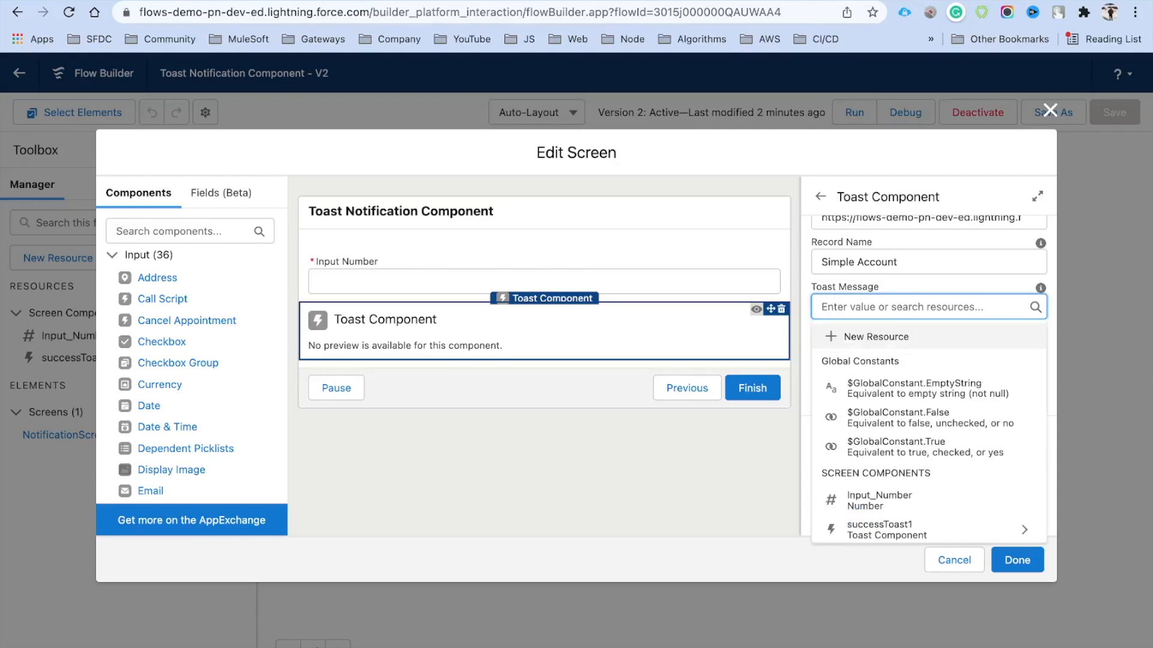
pyautogui.write('Record {0}')
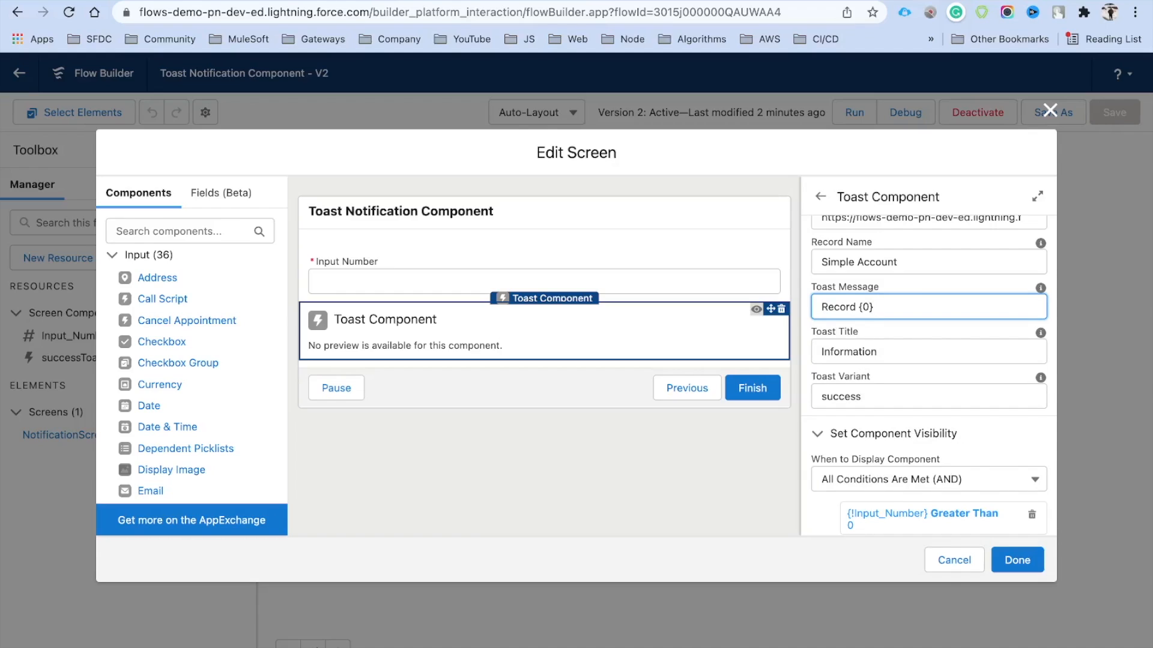
pyautogui.write(' is Created {1} to visit record')
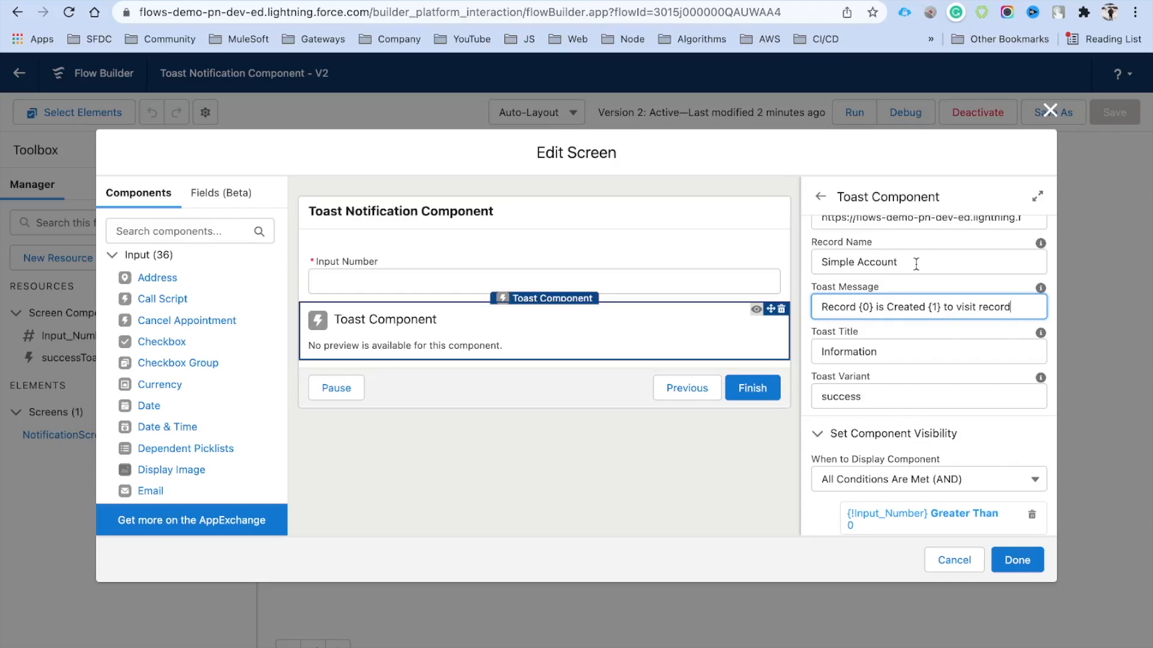
# Review the Simple Account record name, the Click Here button label and the URL value
pyautogui.moveTo(900, 262); pyautogui.dragTo(815, 262)
pyautogui.scroll(2, 882, 285)
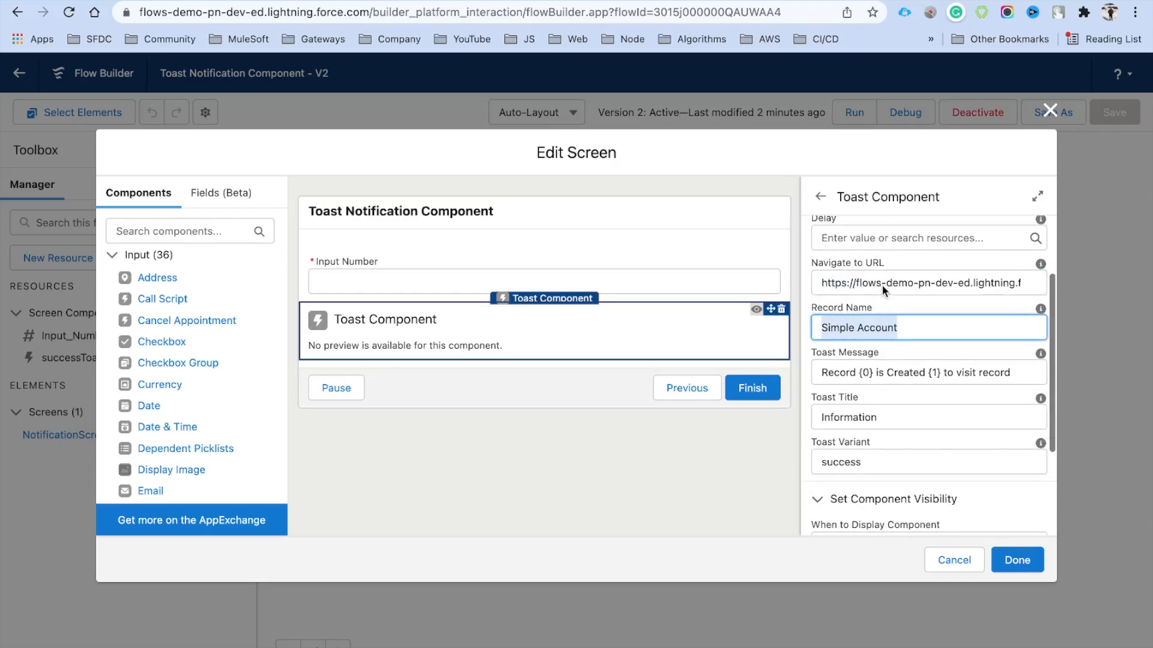
pyautogui.scroll(2, 925, 362)
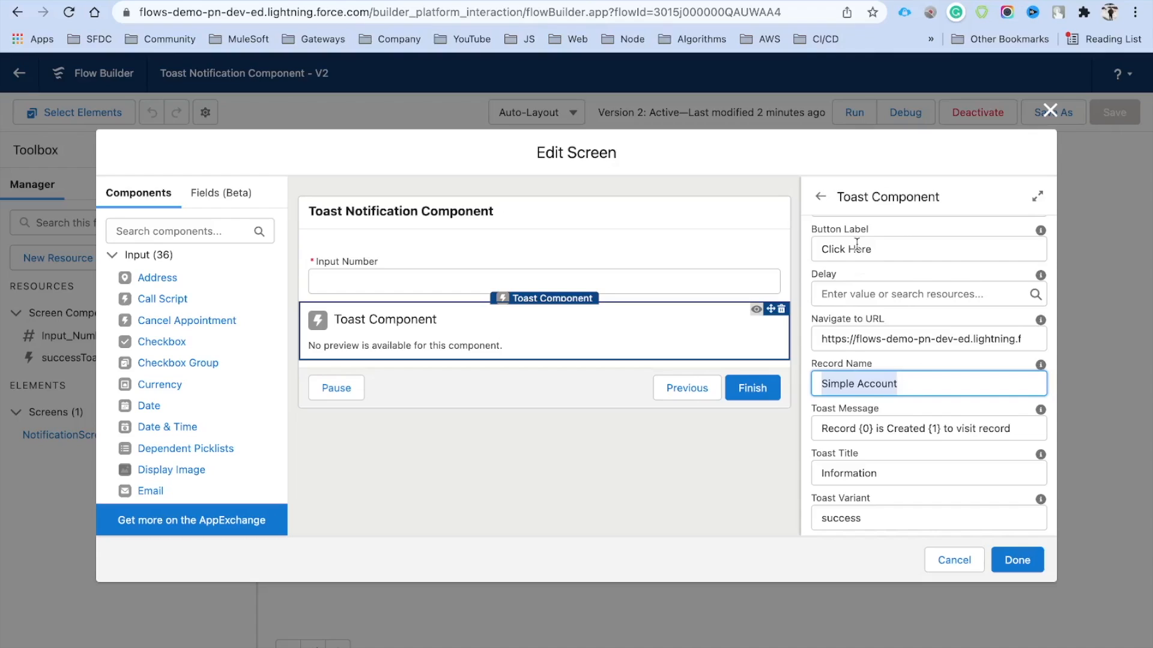
pyautogui.tripleClick(885, 251)
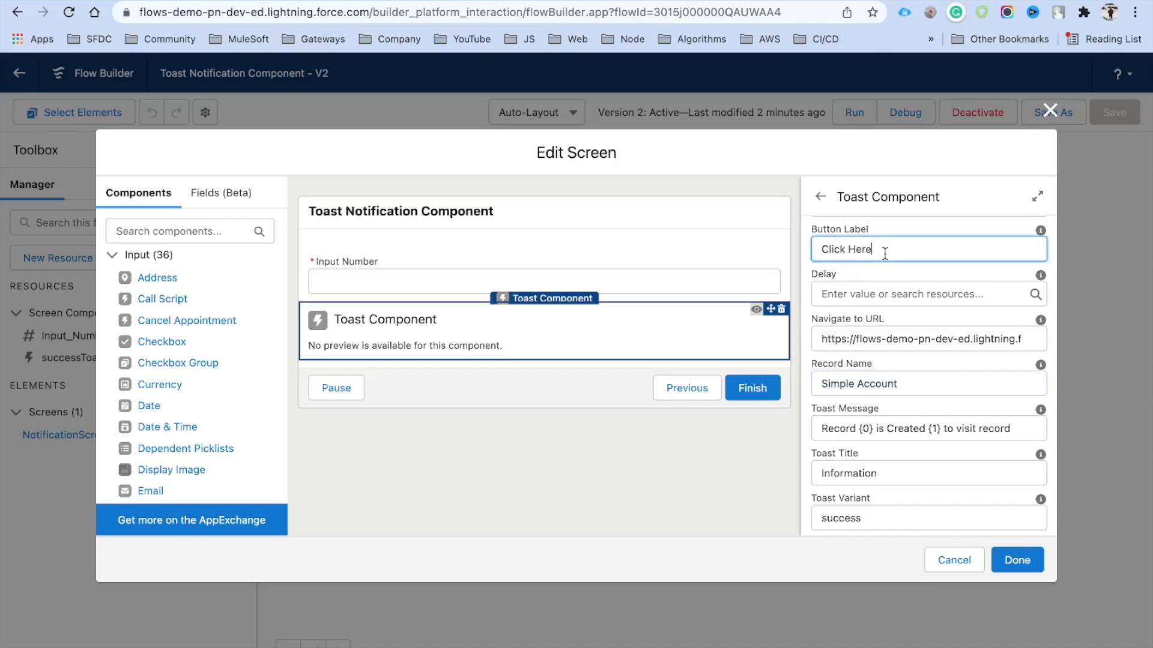
pyautogui.doubleClick(944, 428)
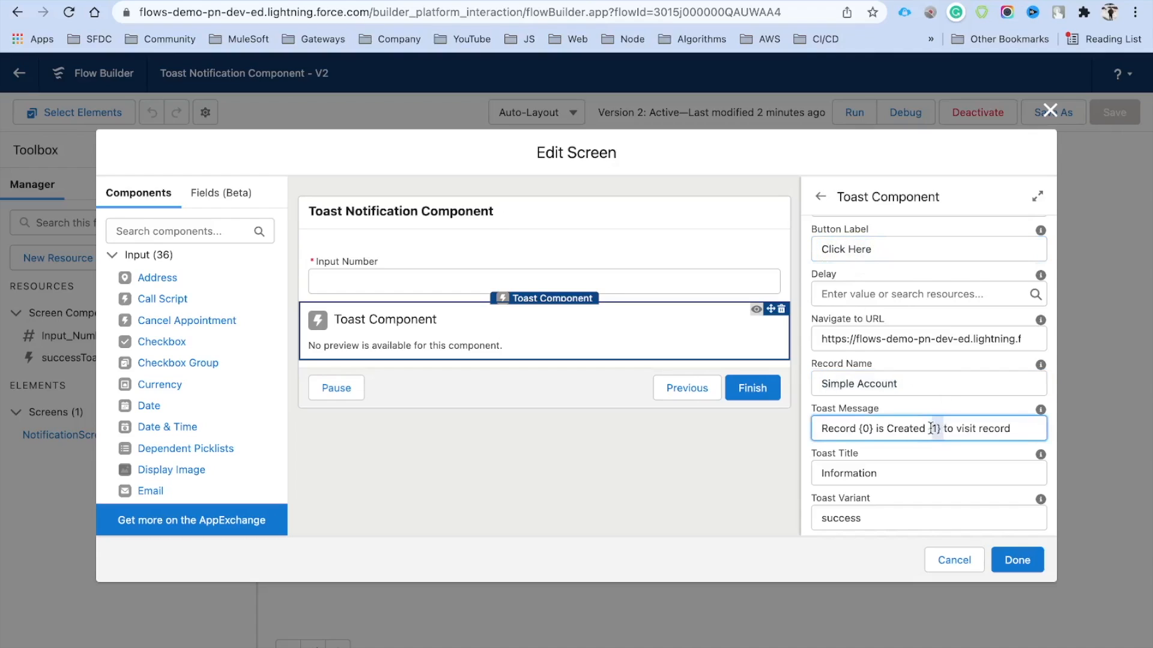
pyautogui.tripleClick(866, 341)
pyautogui.click(917, 325)
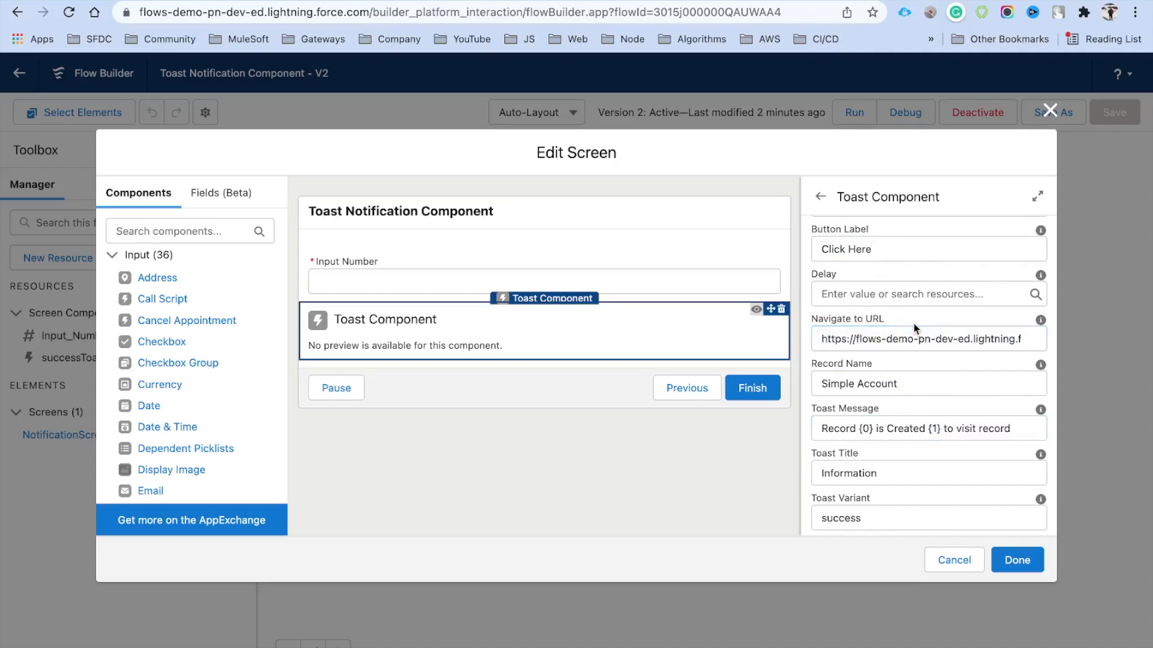
# Close the screen editor, then save the flow as new Version 3 and activate it
pyautogui.click(1013, 561)
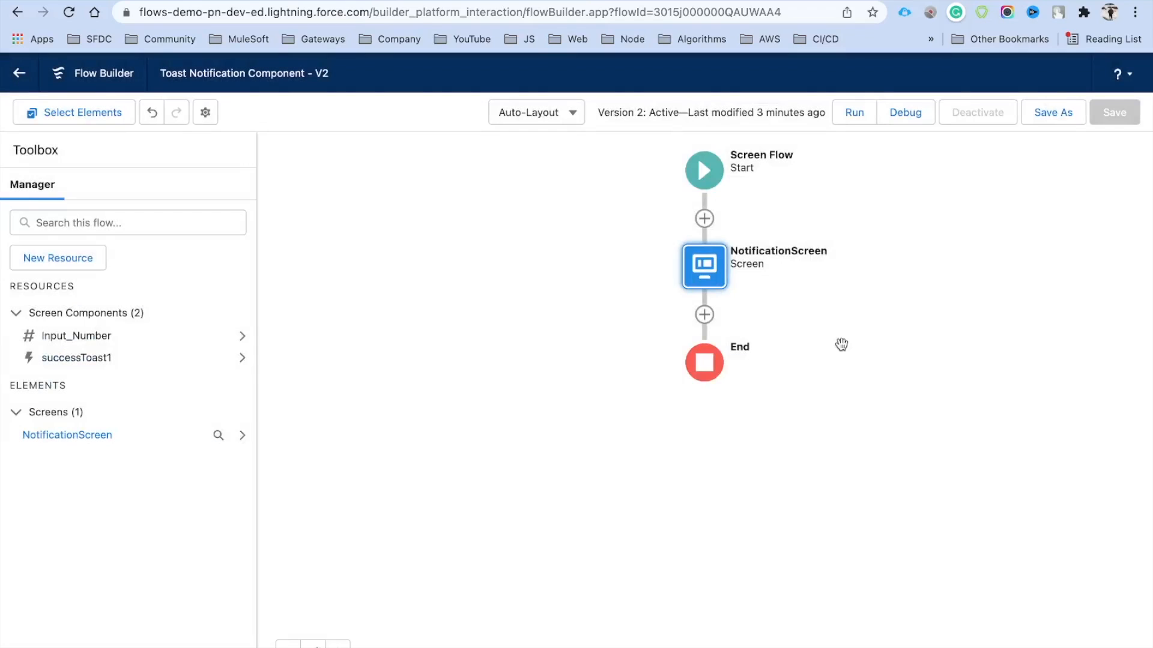
pyautogui.click(1055, 114)
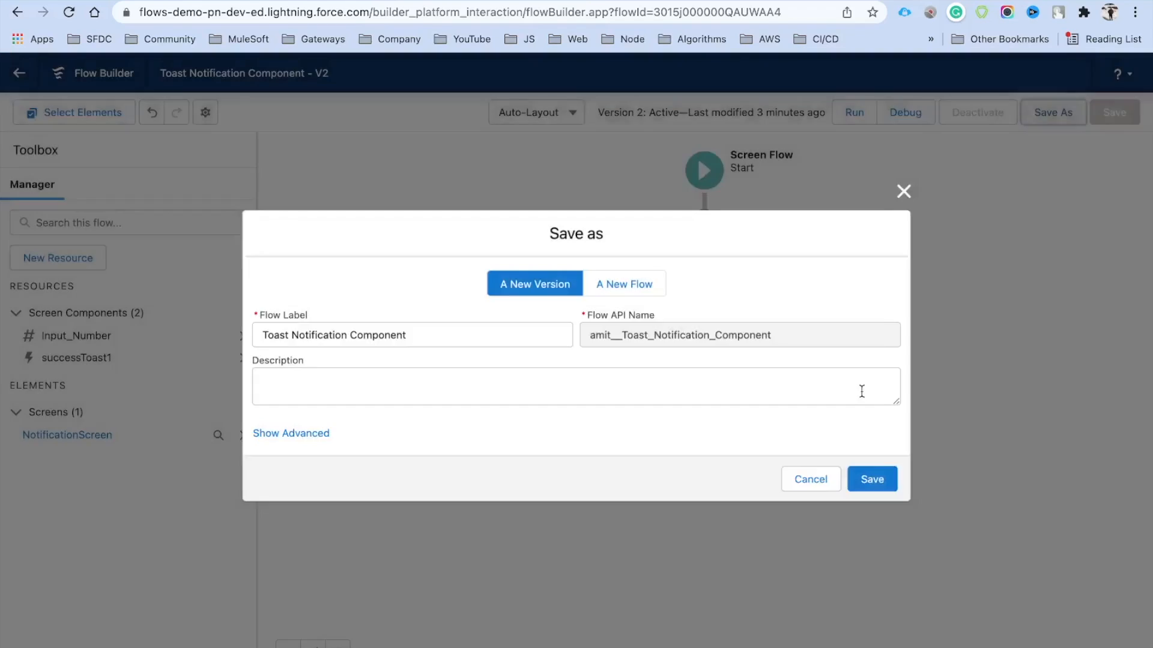
pyautogui.press('Return')
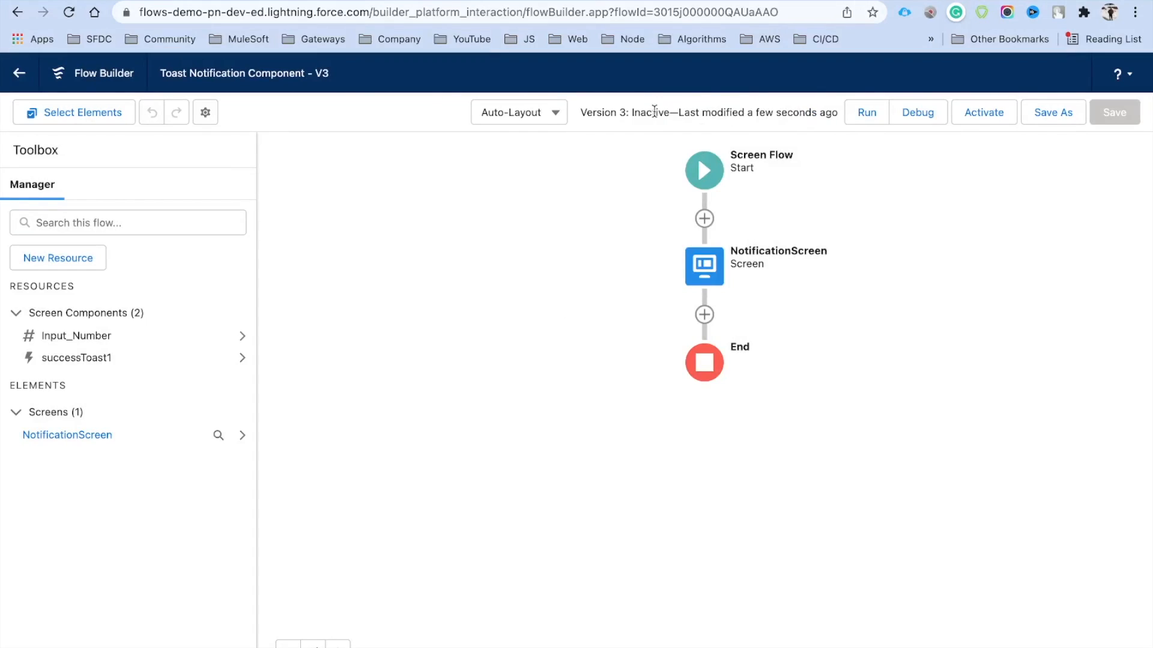
pyautogui.click(981, 123)
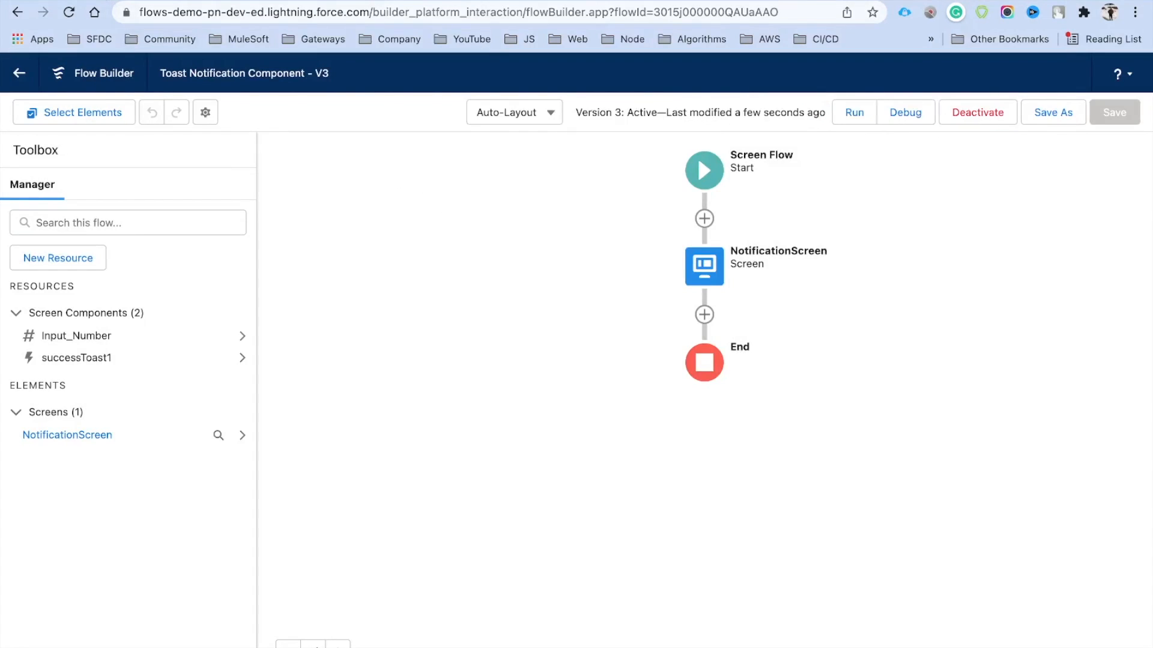
pyautogui.click(110, 1)
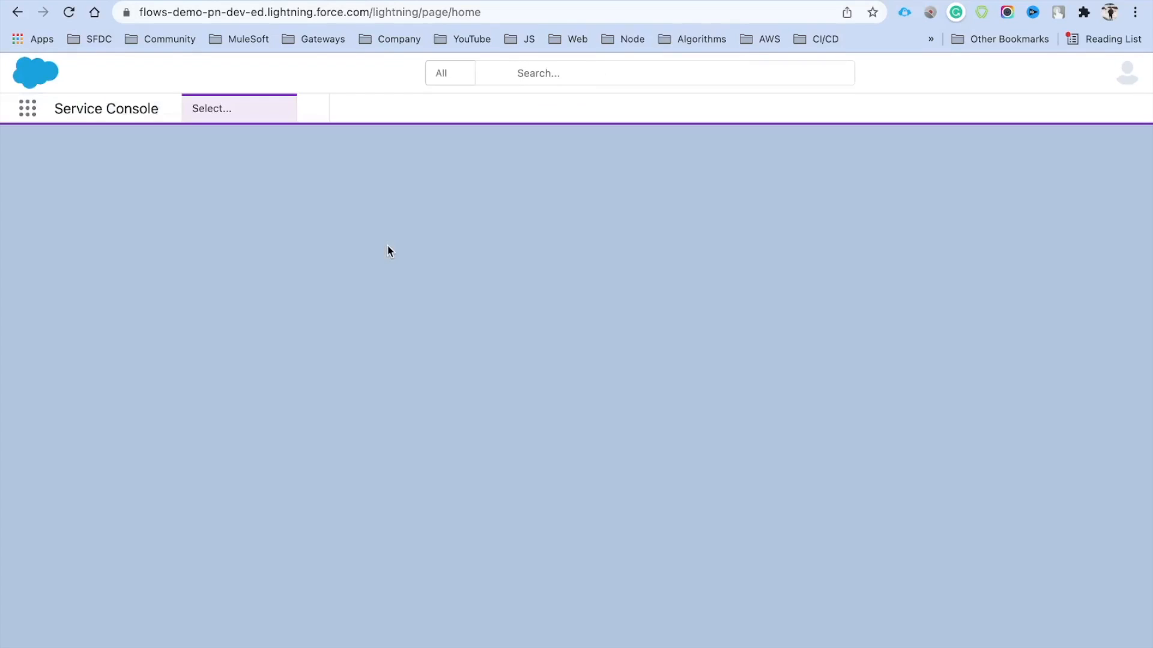
# Enter 1 in Input Number, finish the flow, and follow the toast's link to the record
pyautogui.click(861, 195)
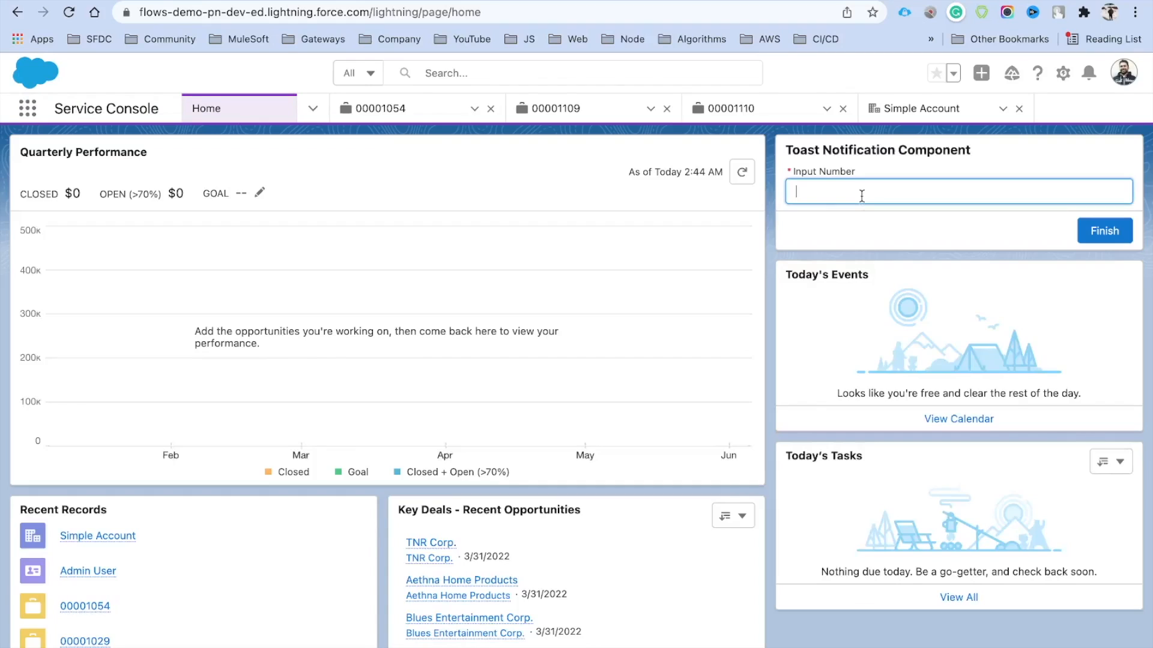
pyautogui.write('1')
pyautogui.click(925, 174)
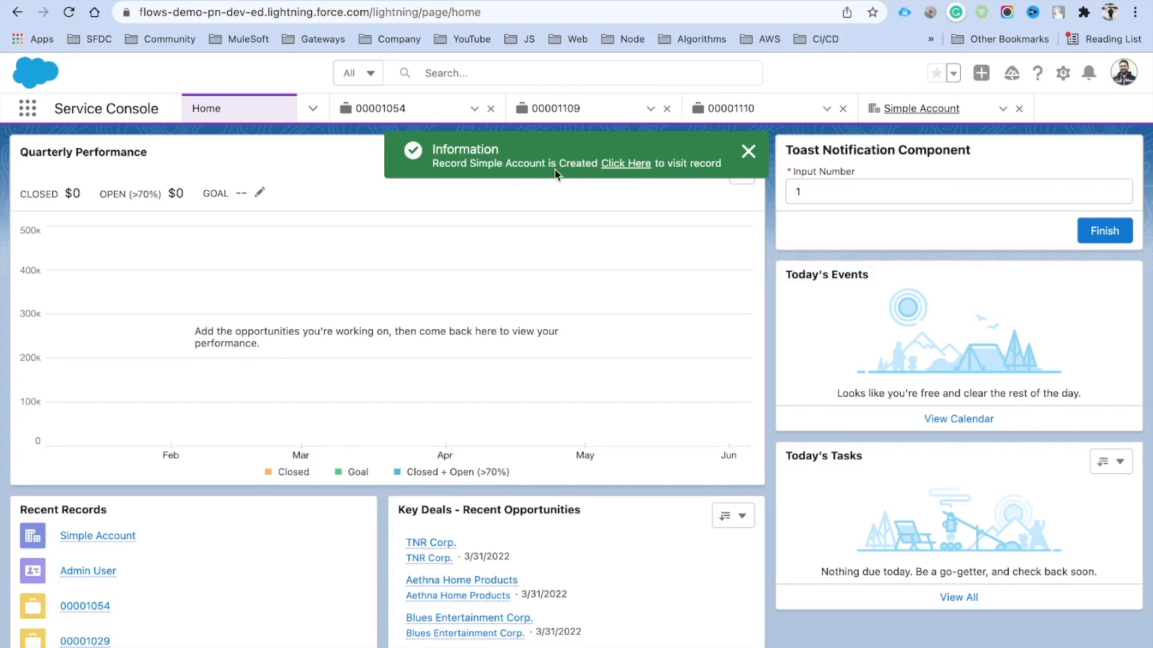
pyautogui.click(626, 165)
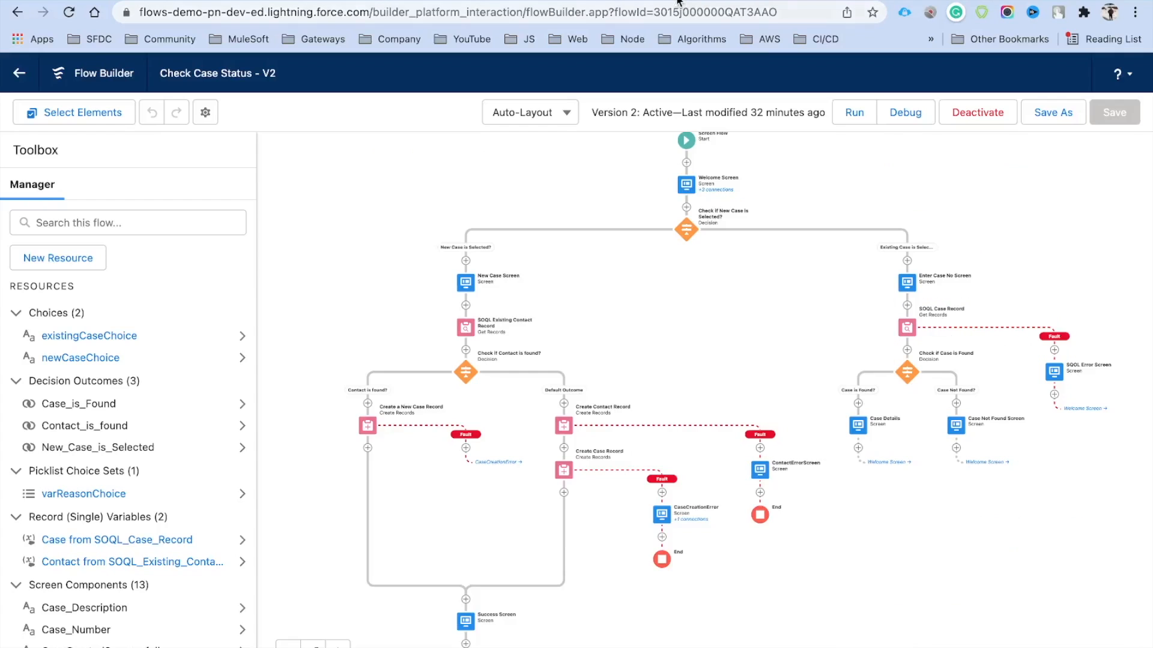
# Bring the Check Case Status Success Screen into view and open it with Edit Element
pyautogui.moveTo(655, 359); pyautogui.dragTo(675, 282)
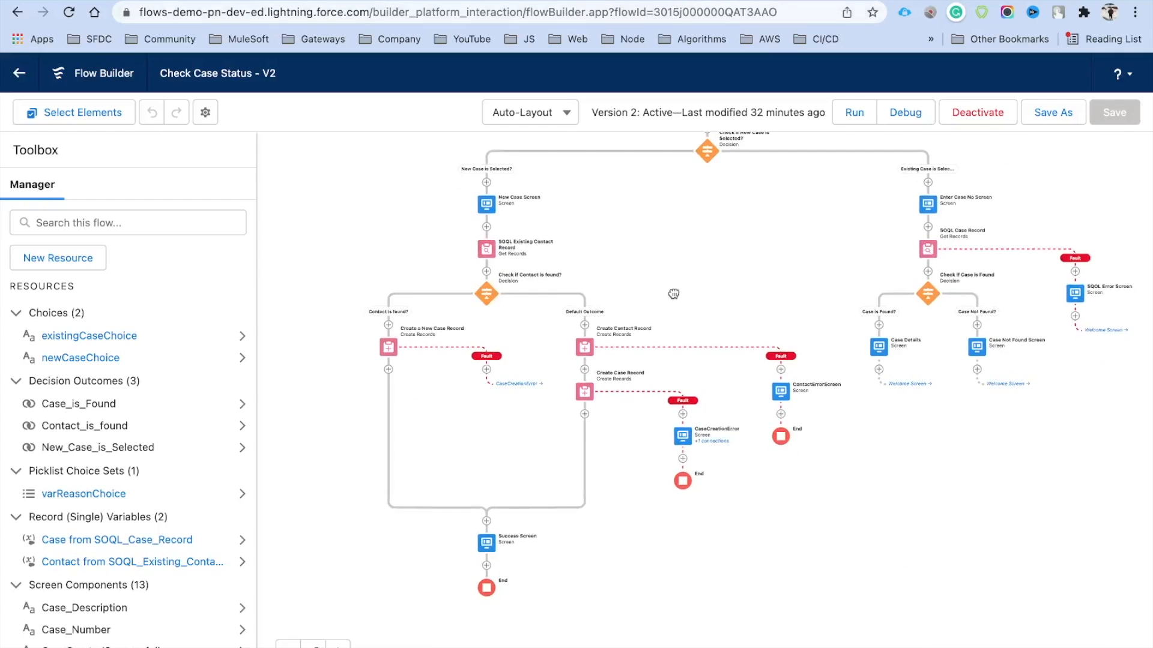
pyautogui.scroll(5, 587, 405)
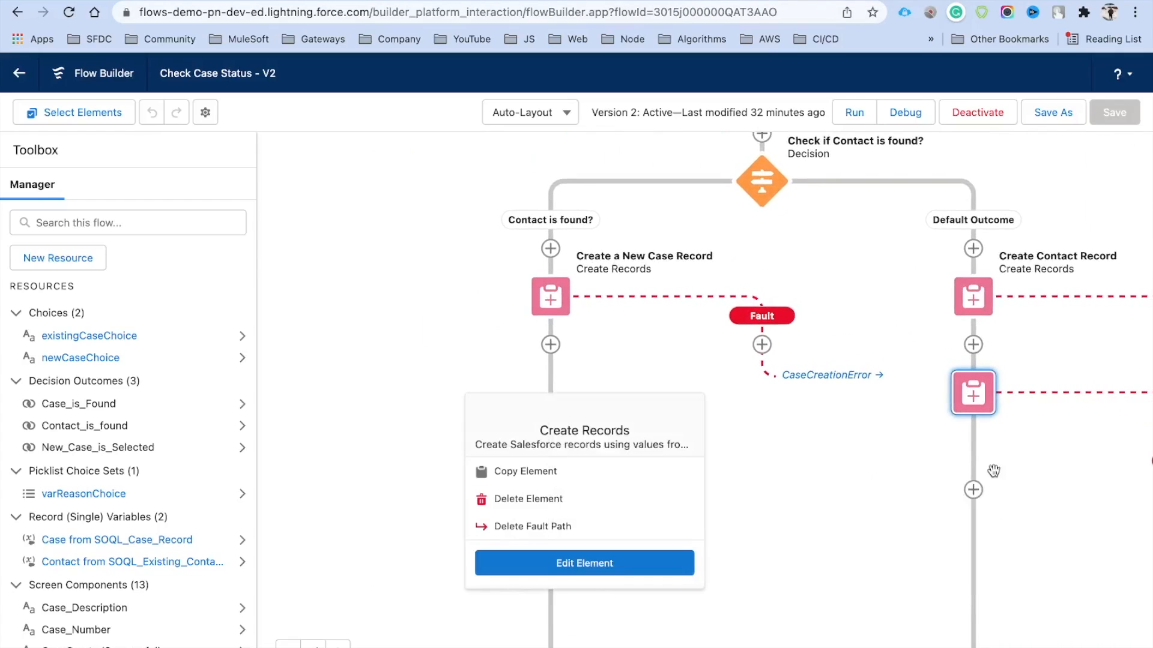
pyautogui.moveTo(951, 560); pyautogui.dragTo(813, 490)
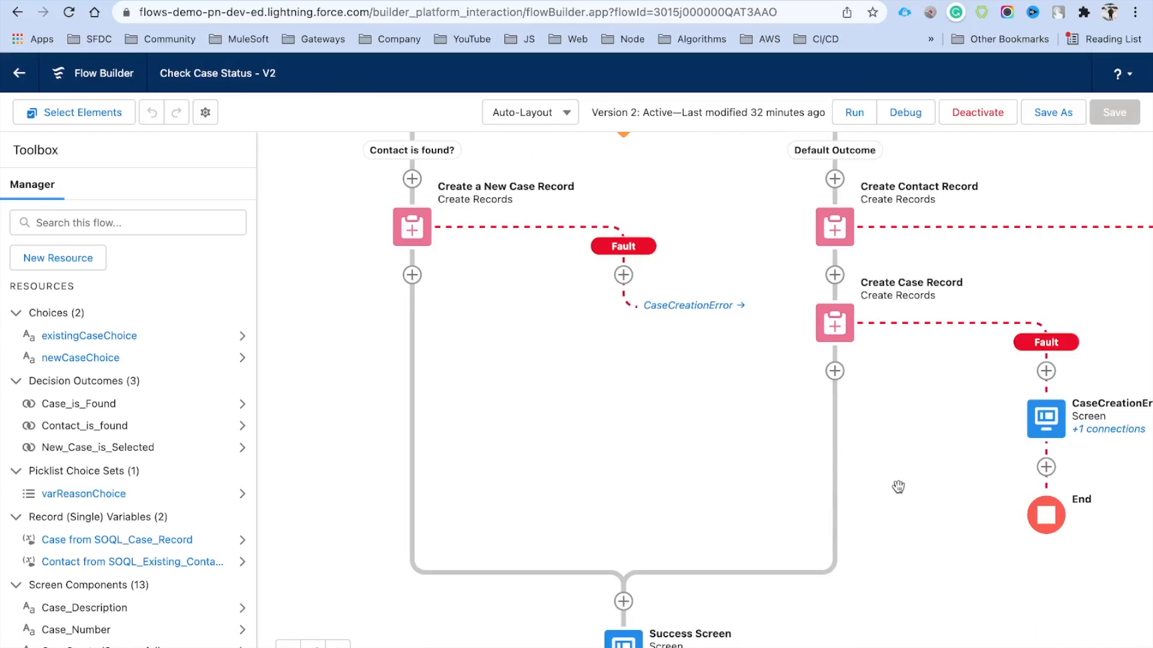
pyautogui.scroll(-3, 903, 443)
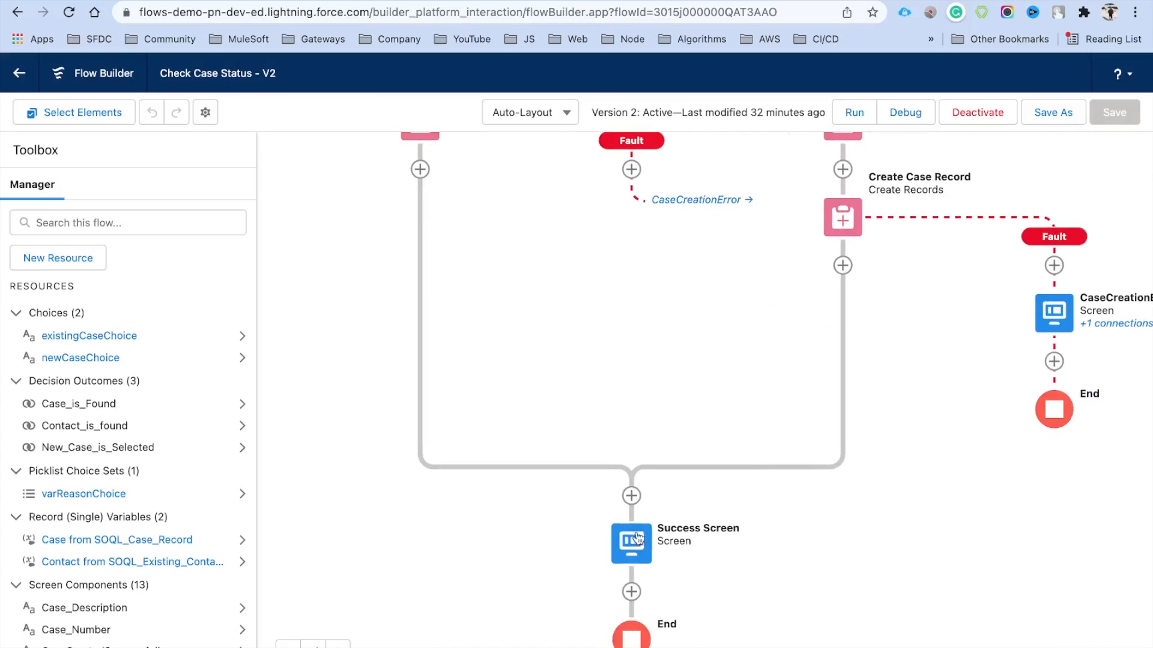
pyautogui.moveTo(863, 578); pyautogui.dragTo(859, 450)
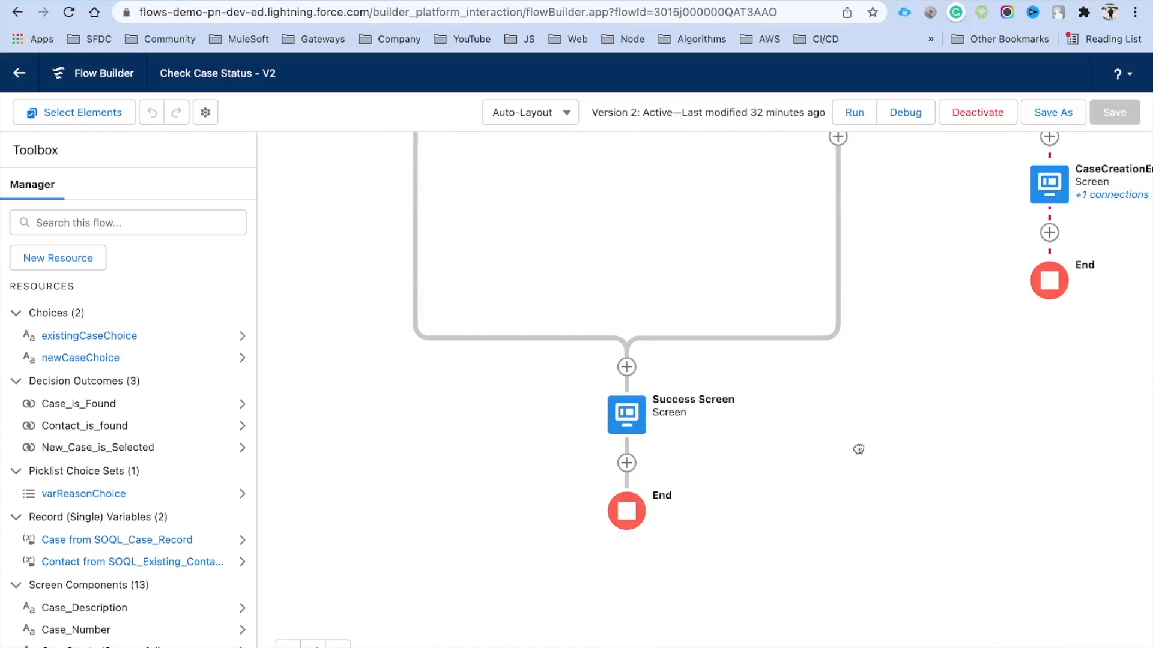
pyautogui.click(626, 414)
pyautogui.click(618, 563)
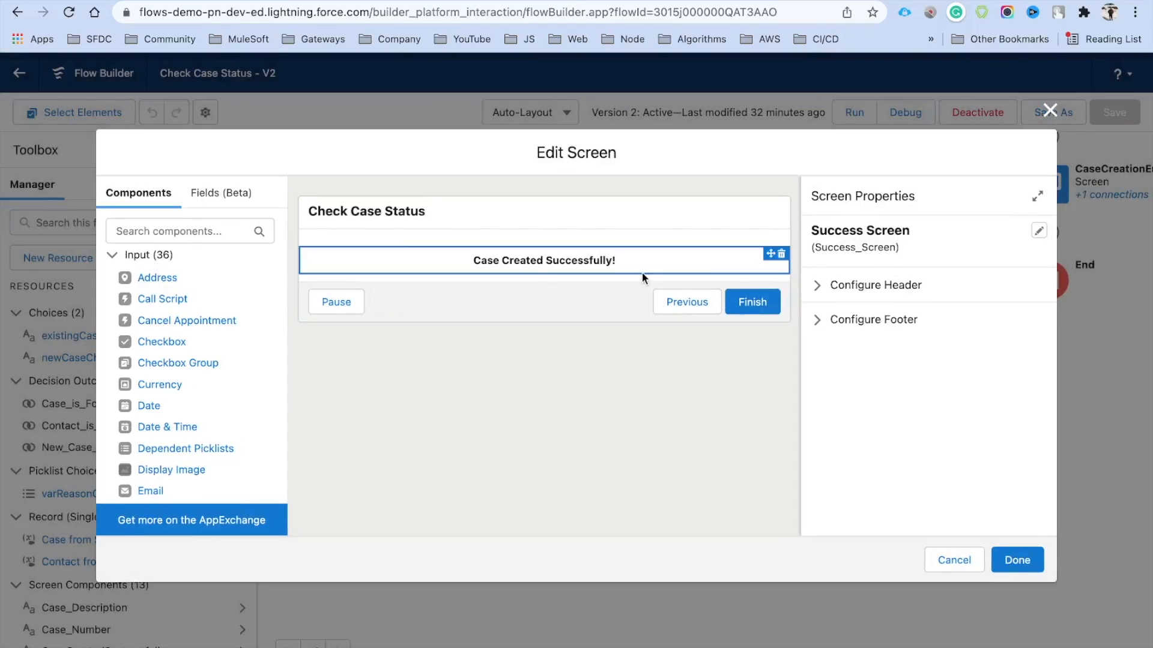
# Add a Toast Component below the success text and begin naming it
pyautogui.click(190, 231)
pyautogui.write('toa')
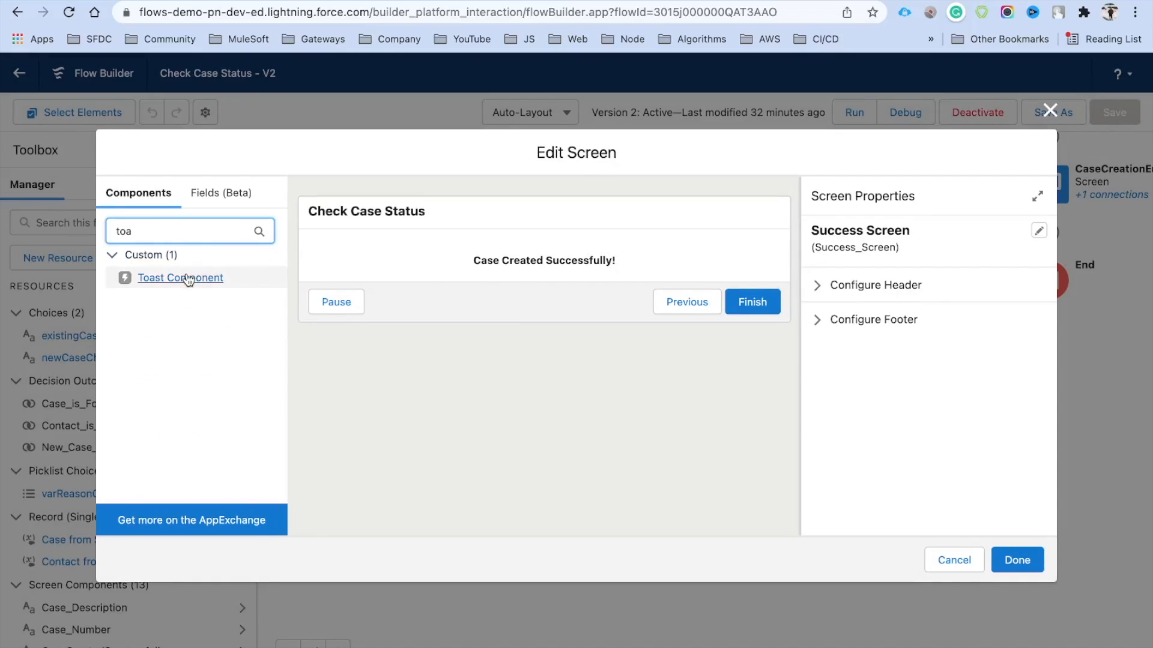
pyautogui.moveTo(184, 277); pyautogui.dragTo(435, 278)
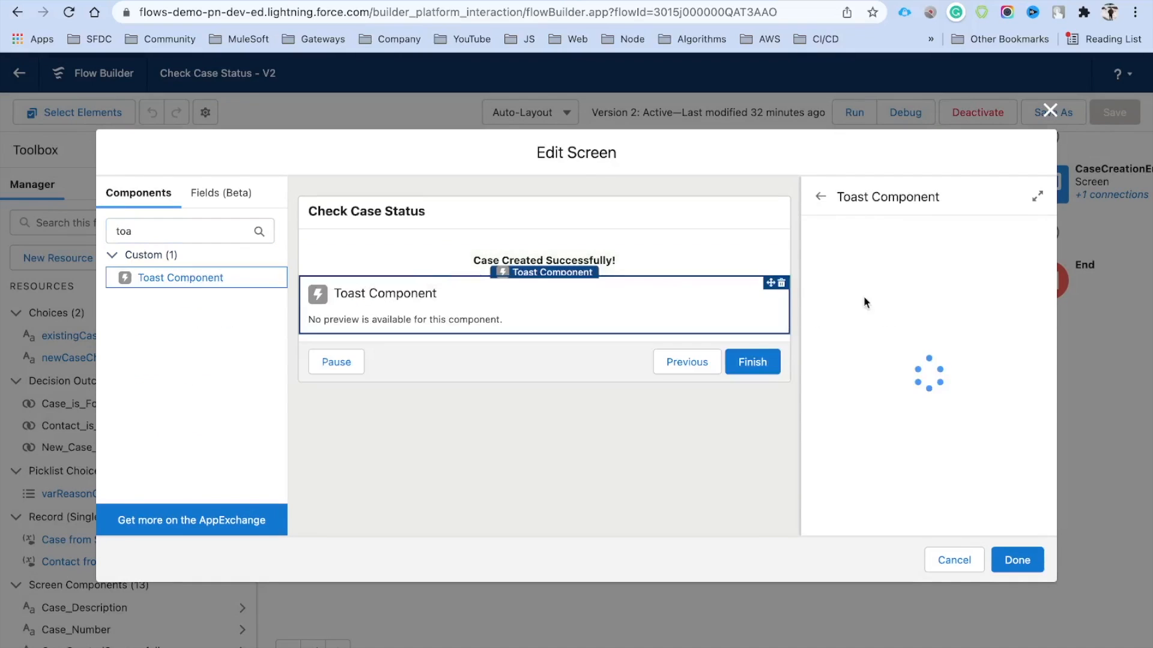
pyautogui.click(846, 243)
pyautogui.write('Success')
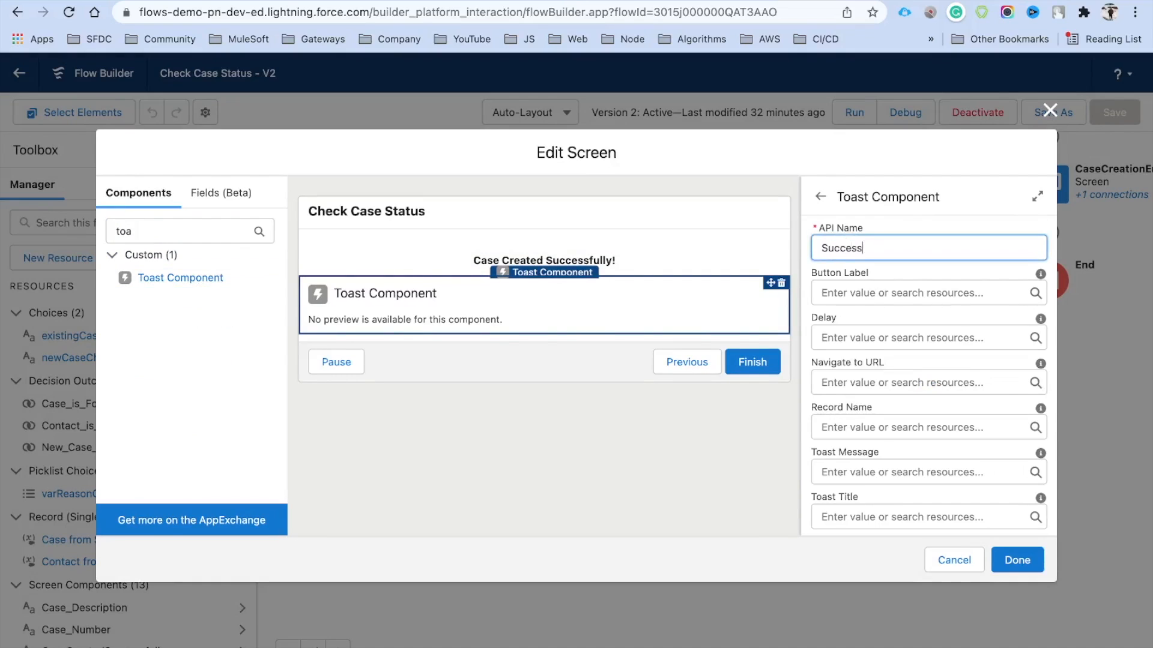
# Give the toast title Success, message 'Record Created Successfully' and variant success, then finish
pyautogui.scroll(-3, 891, 288)
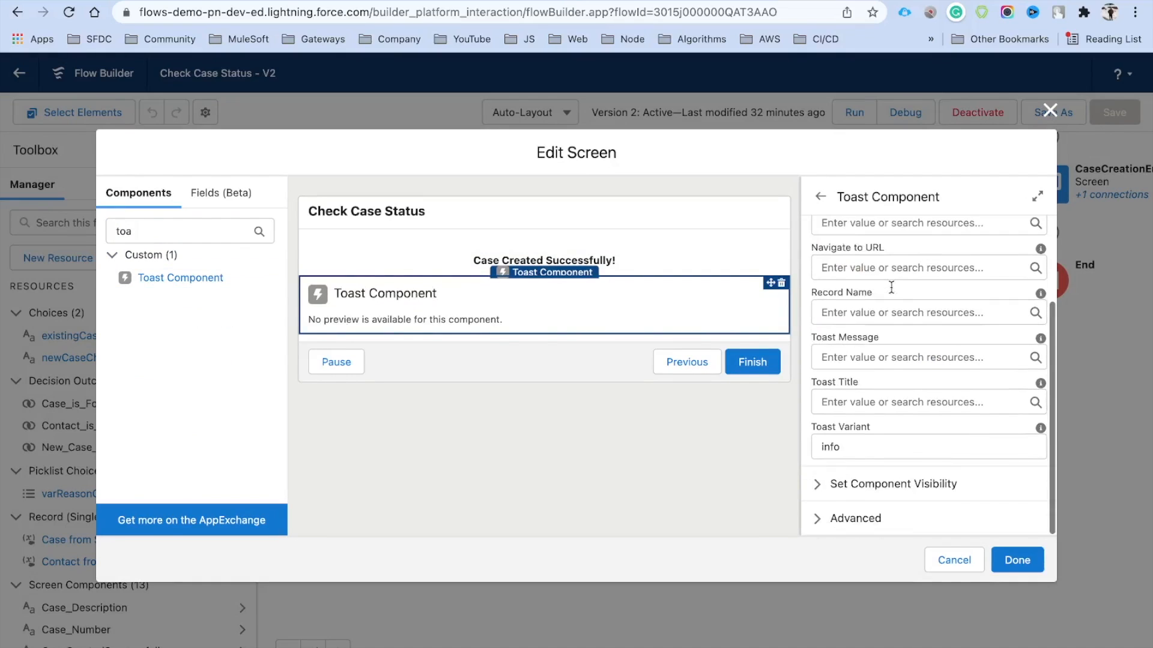
pyautogui.click(861, 403)
pyautogui.write('Success')
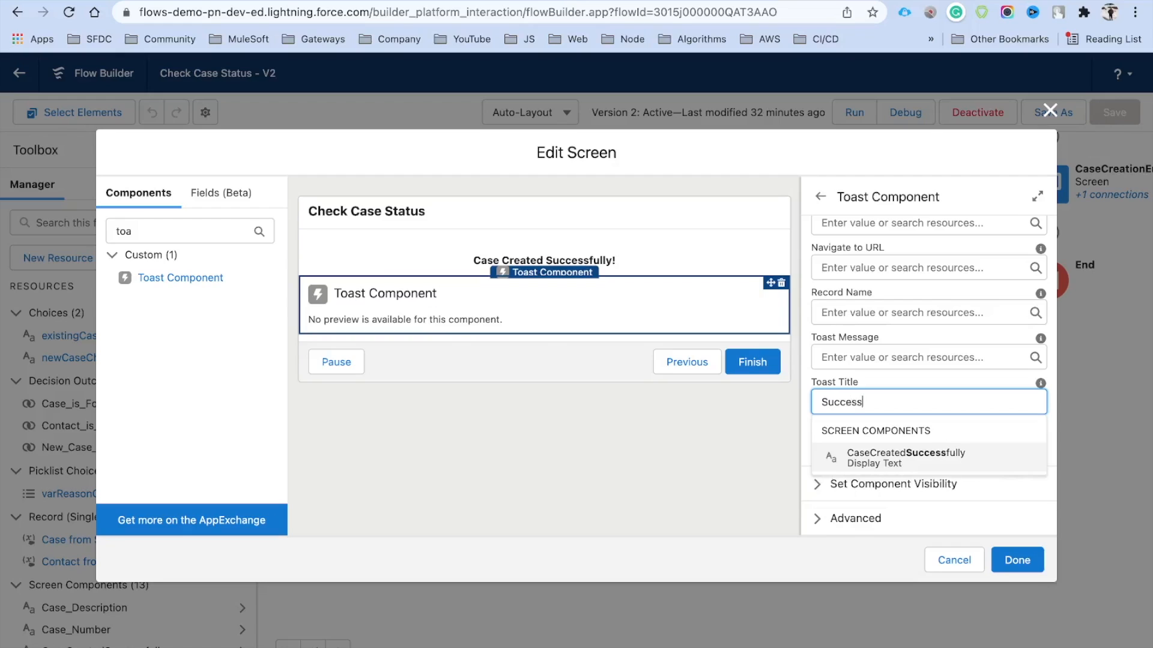
pyautogui.click(871, 359)
pyautogui.write('Create')
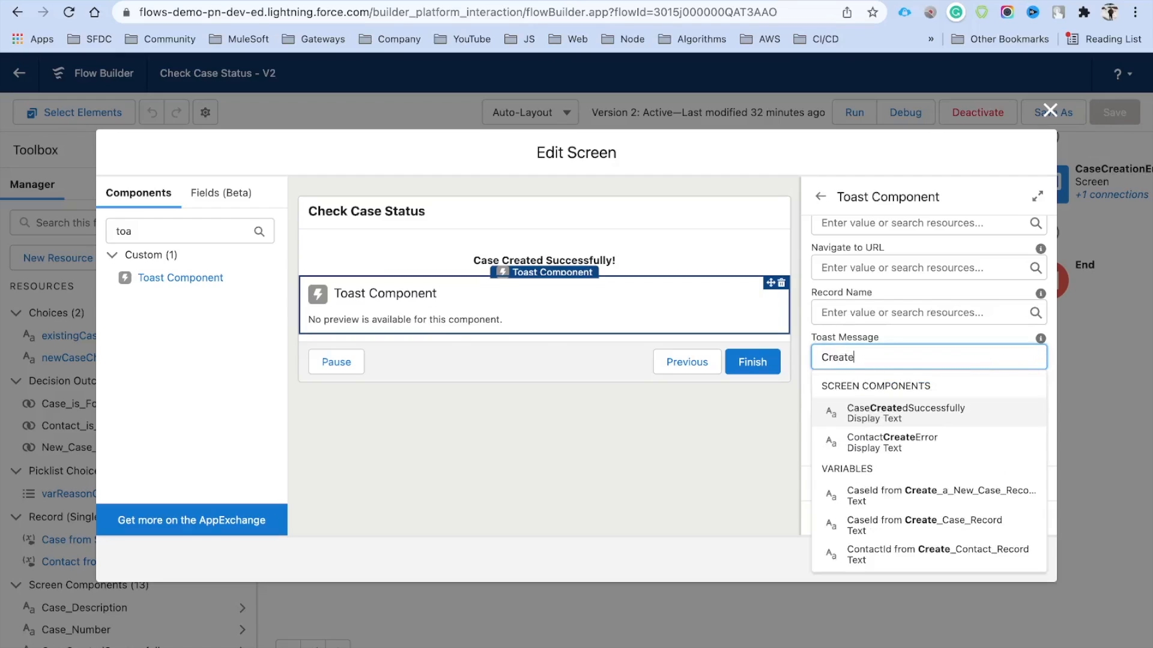
pyautogui.press('BackSpace')
pyautogui.press('BackSpace')
pyautogui.press('BackSpace')
pyautogui.press('BackSpace')
pyautogui.write('Recor')
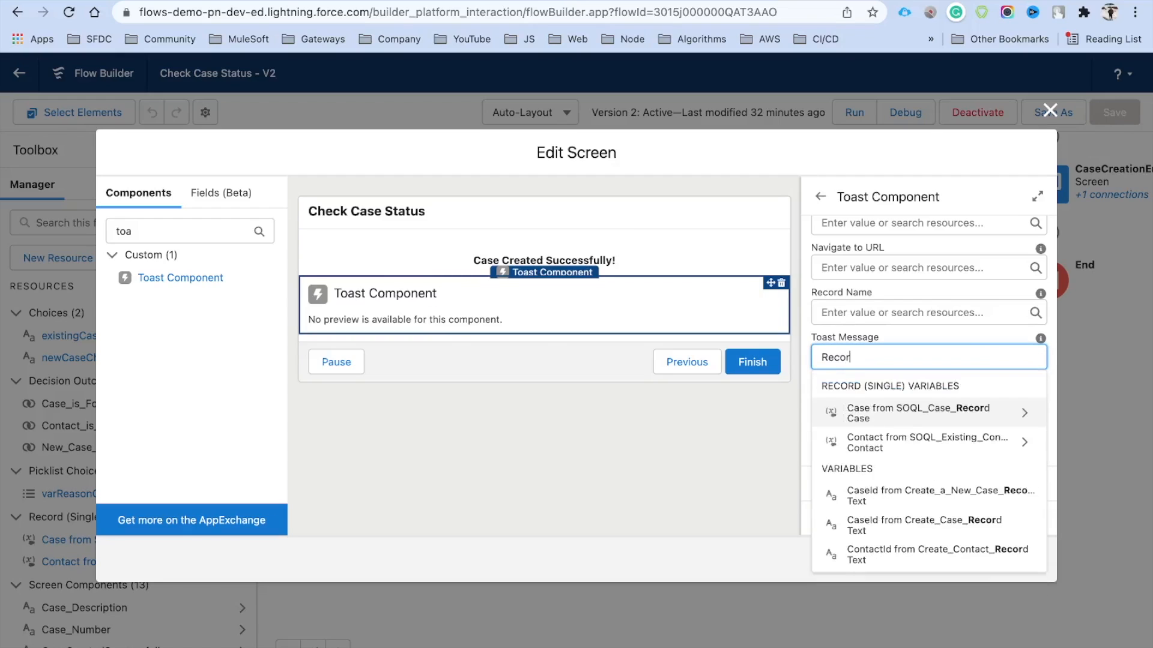
pyautogui.write('d Created Successfully')
pyautogui.doubleClick(849, 450)
pyautogui.write('success')
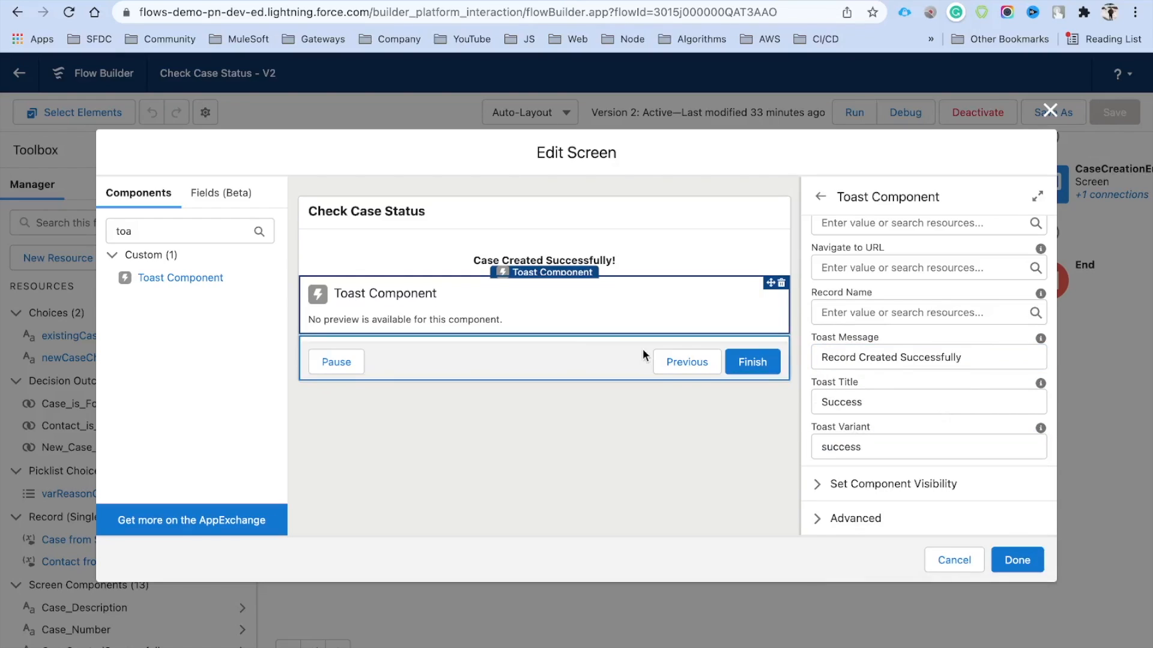
pyautogui.click(1014, 560)
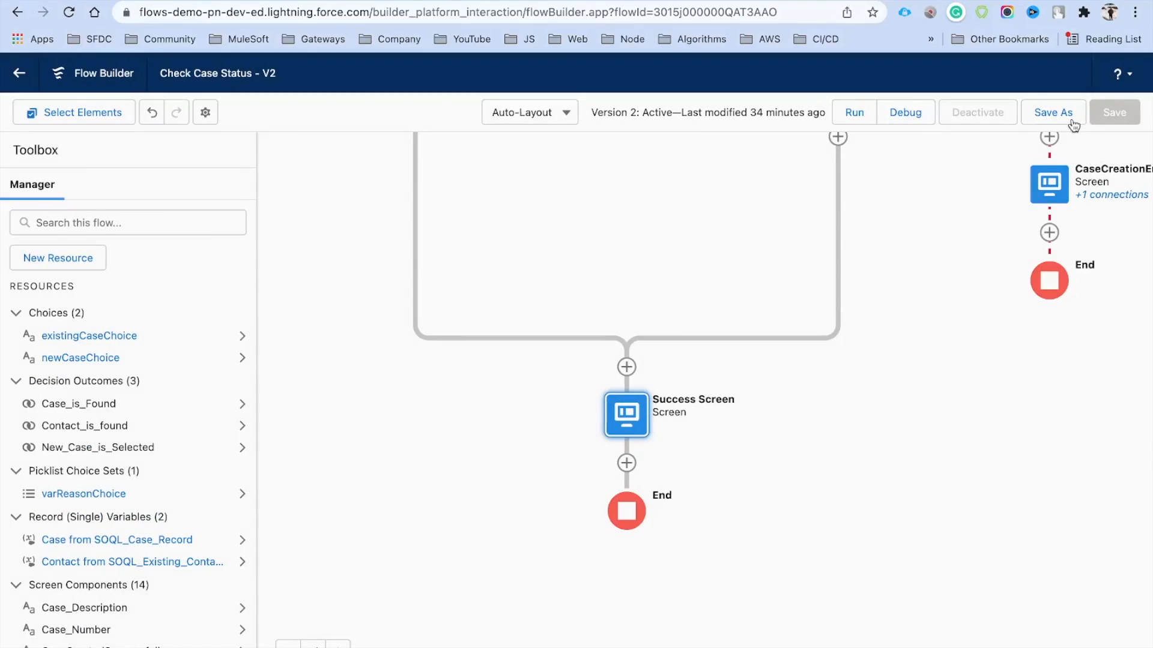
# Save Check Case Status as a new version, Version 3
pyautogui.click(1053, 113)
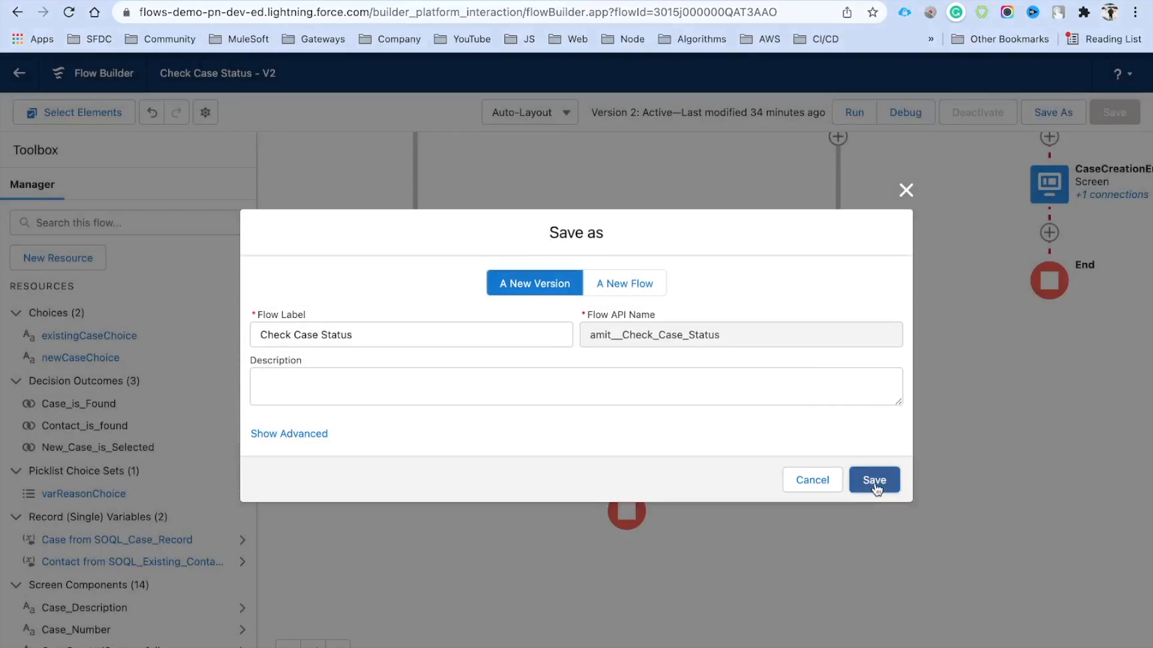
pyautogui.click(872, 480)
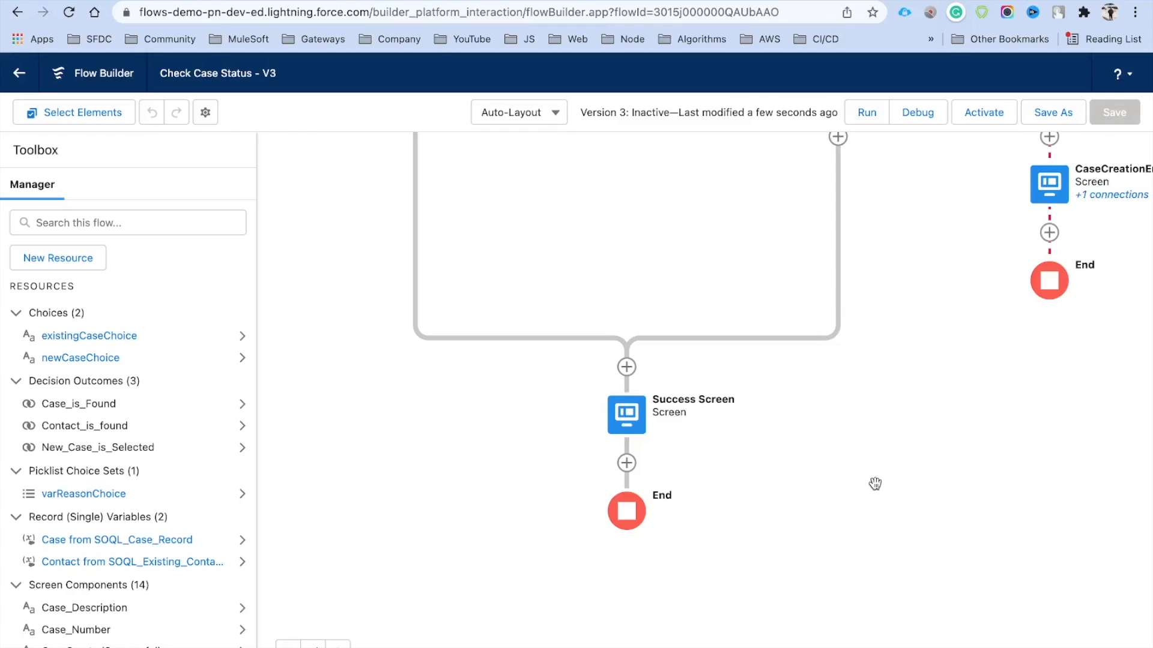
# Insert a Get Records element labelled 'Get Case Record' querying Case before the Success Screen
pyautogui.click(627, 368)
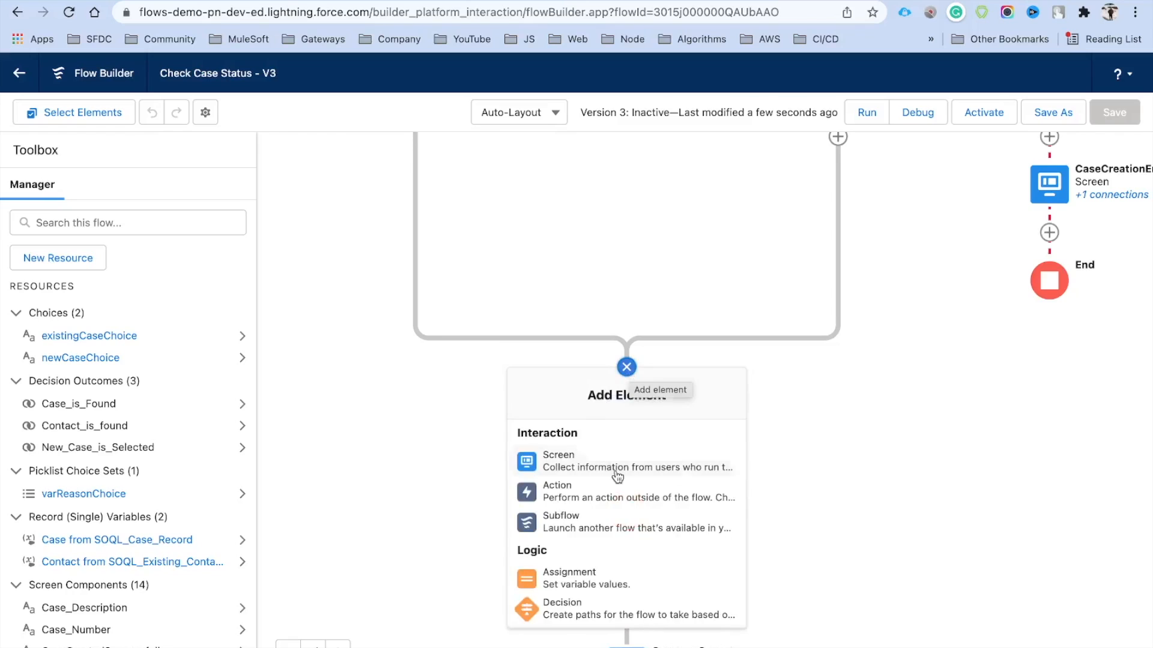
pyautogui.scroll(-2, 618, 477)
pyautogui.scroll(-3, 618, 477)
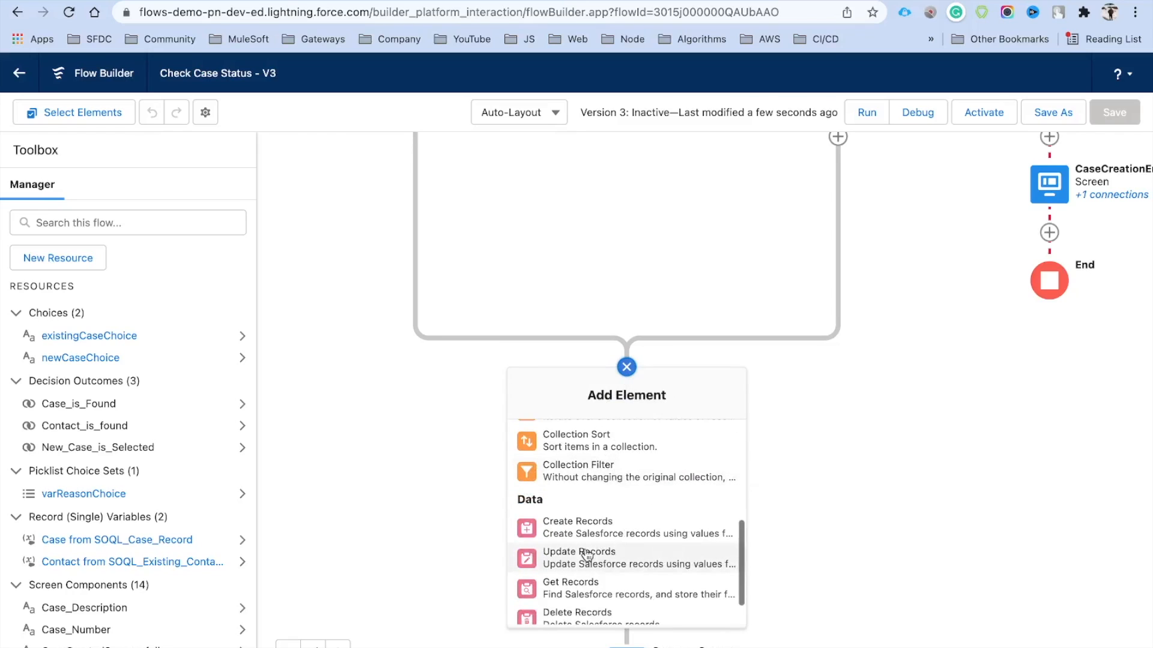
pyautogui.click(594, 583)
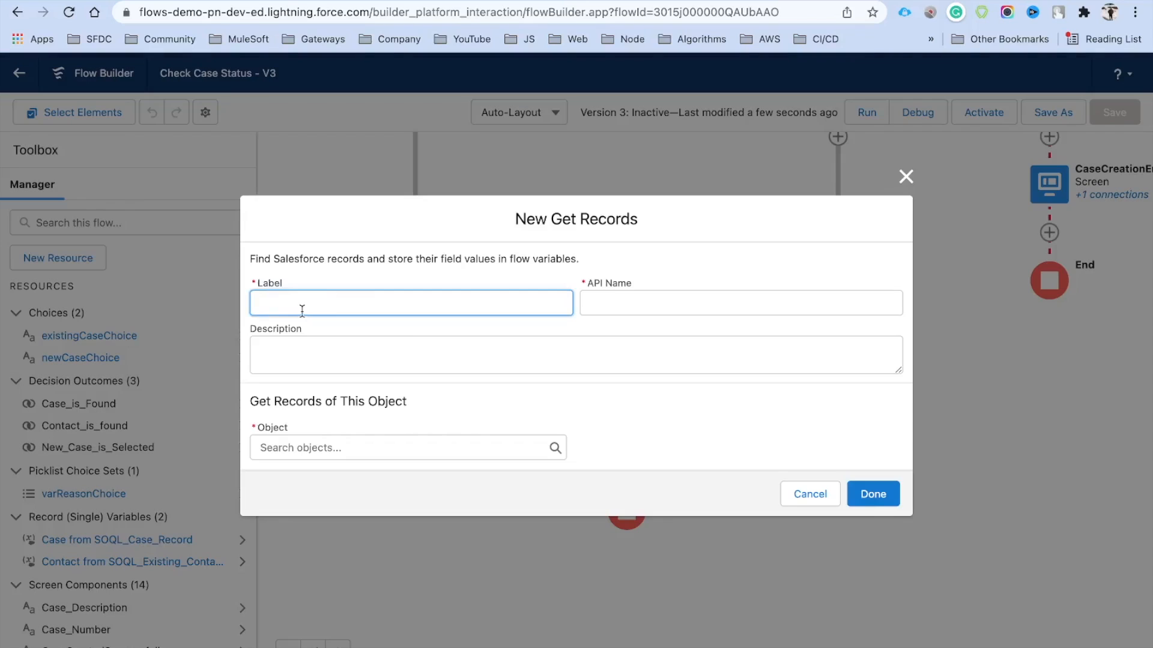
pyautogui.write('Get Case Record')
pyautogui.click(360, 447)
pyautogui.write('Case')
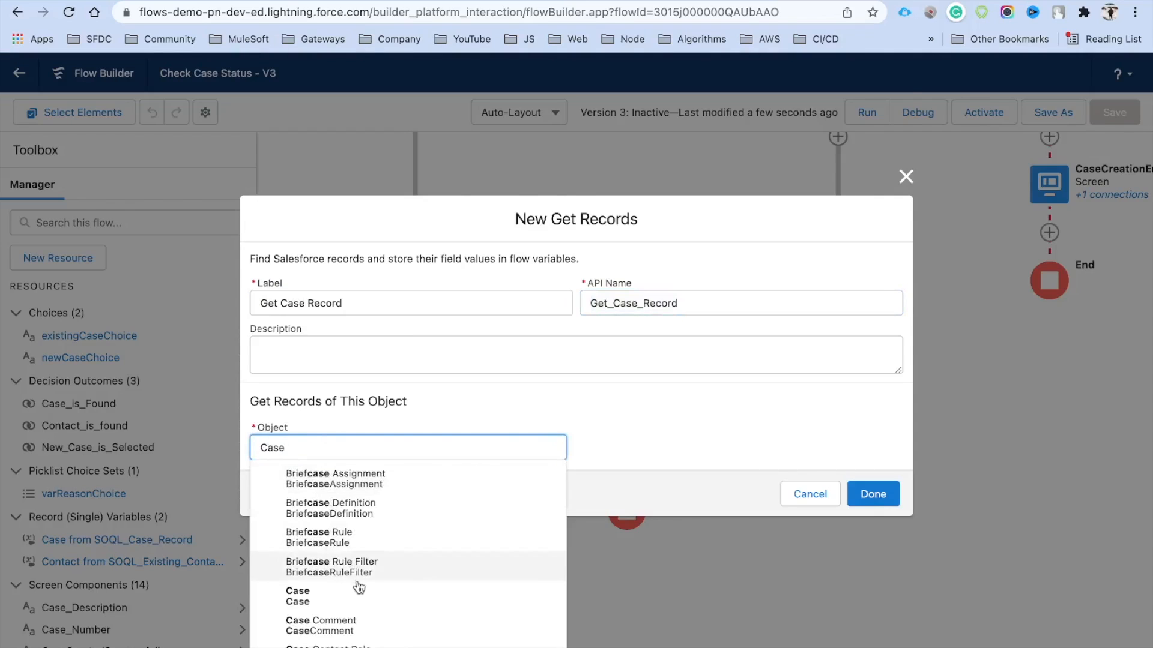
pyautogui.click(359, 596)
# Add a filter condition: Case Id equals the new case's CaseId
pyautogui.scroll(-3, 558, 429)
pyautogui.click(361, 291)
pyautogui.write('Id')
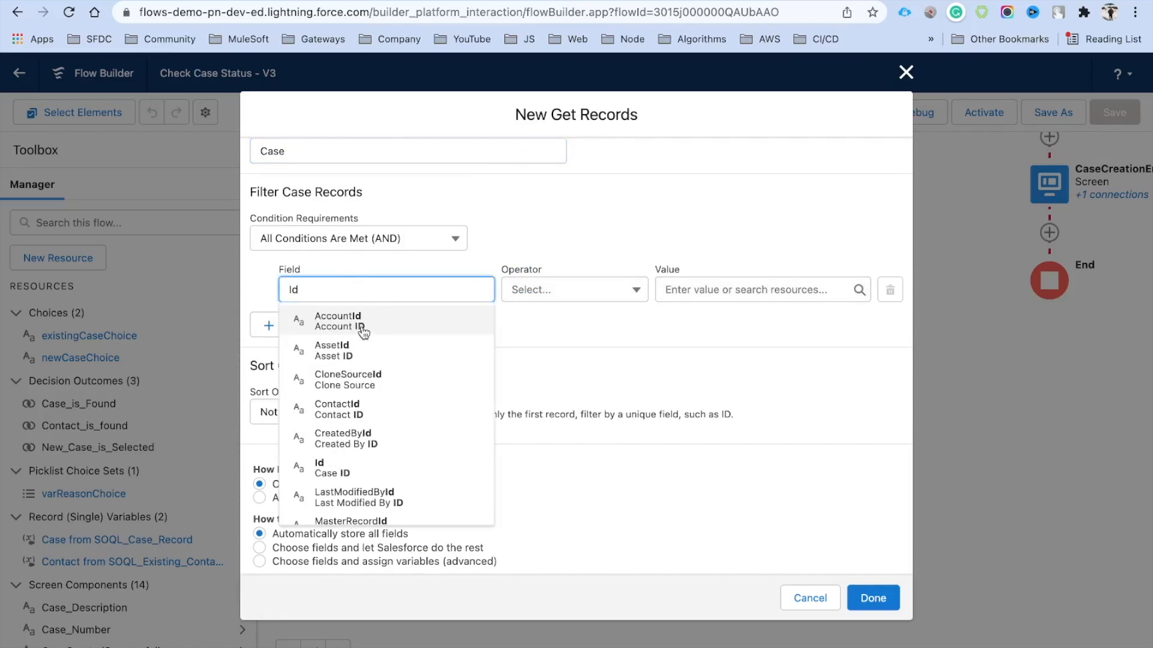
pyautogui.click(348, 462)
pyautogui.click(727, 291)
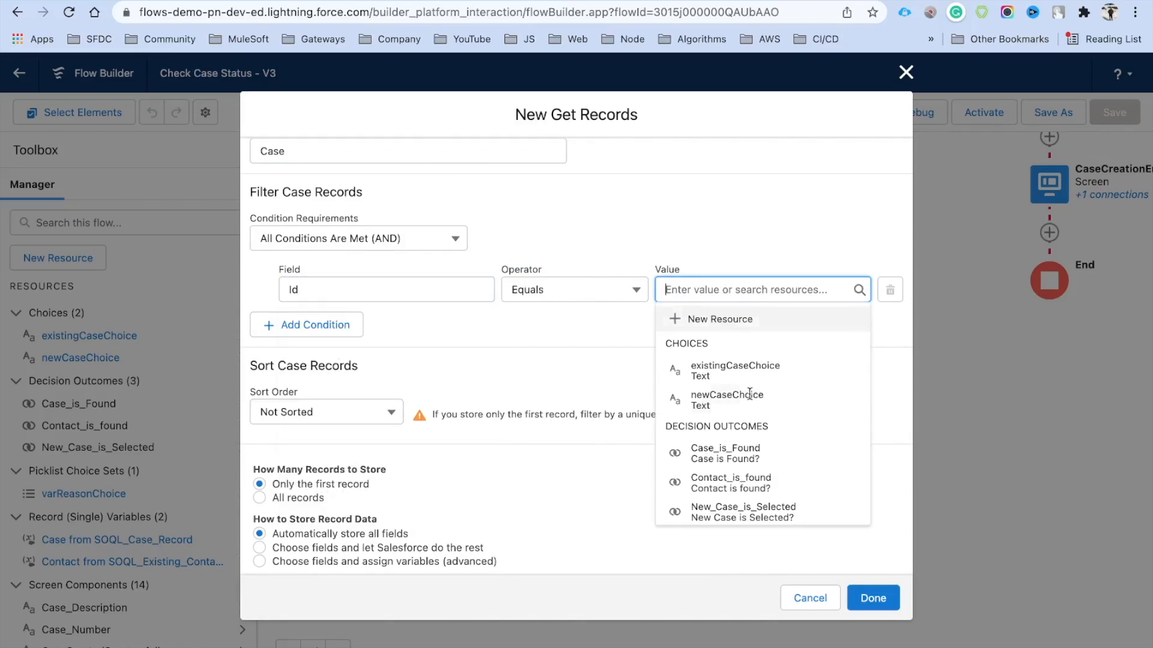
pyautogui.scroll(-4, 759, 425)
pyautogui.scroll(-3, 761, 433)
pyautogui.scroll(-5, 761, 432)
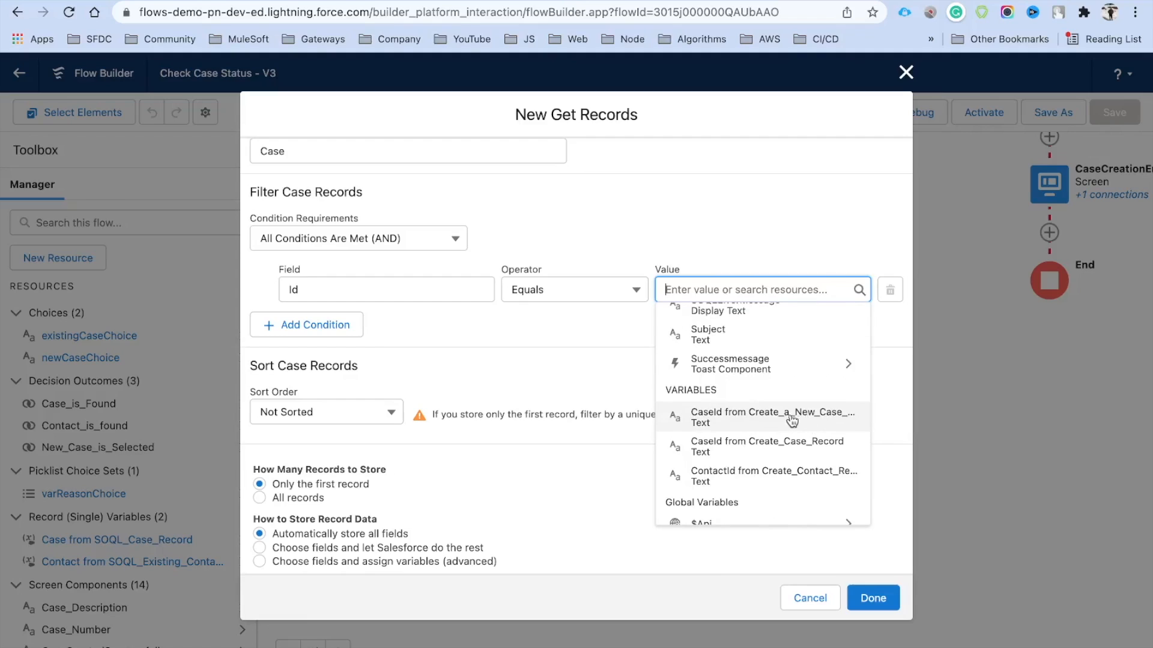
pyautogui.click(751, 420)
# Switch to OR logic, add Id equals Create_Case_Record's CaseId, and finish the element
pyautogui.click(340, 330)
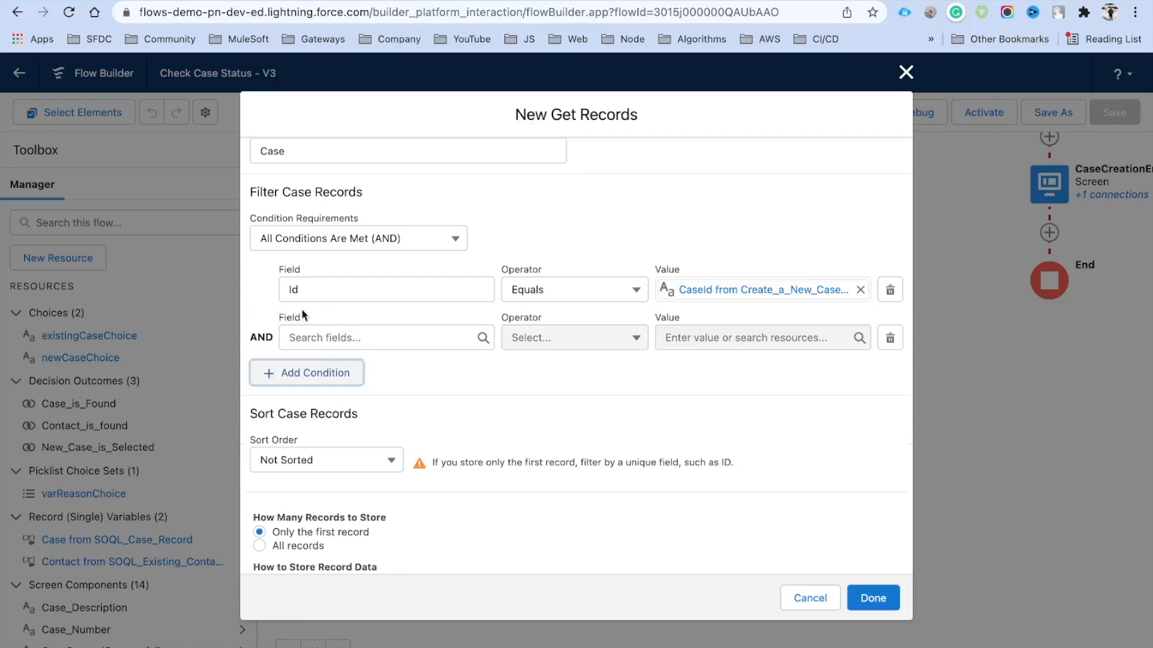
pyautogui.click(336, 245)
pyautogui.click(380, 318)
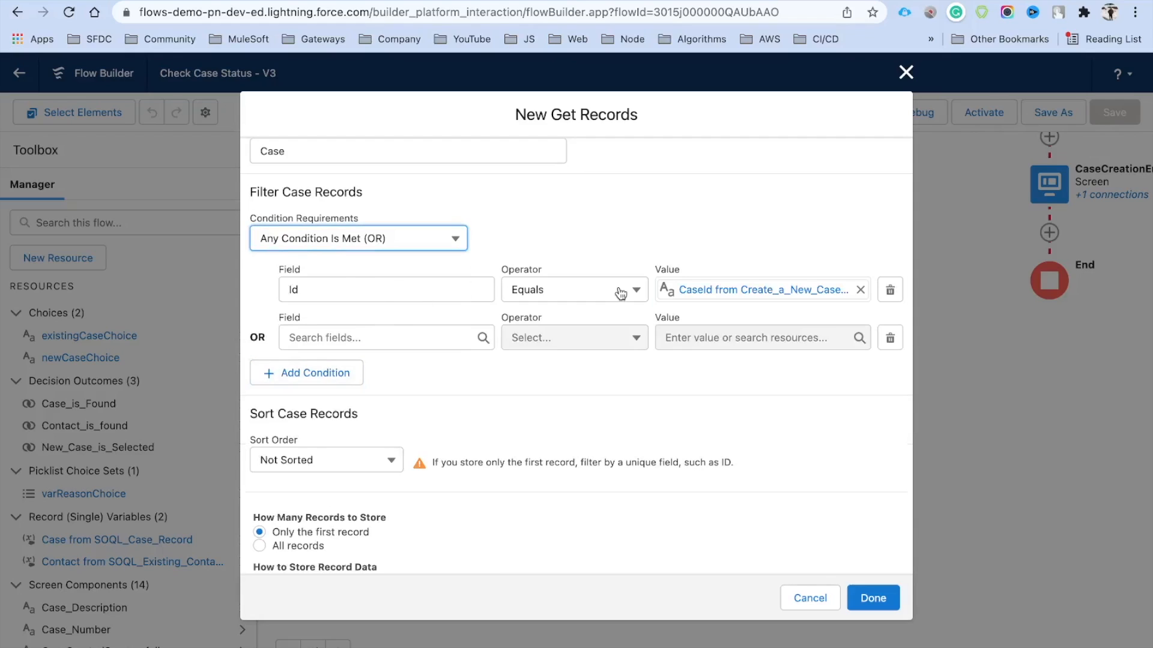
pyautogui.click(360, 337)
pyautogui.write('Id')
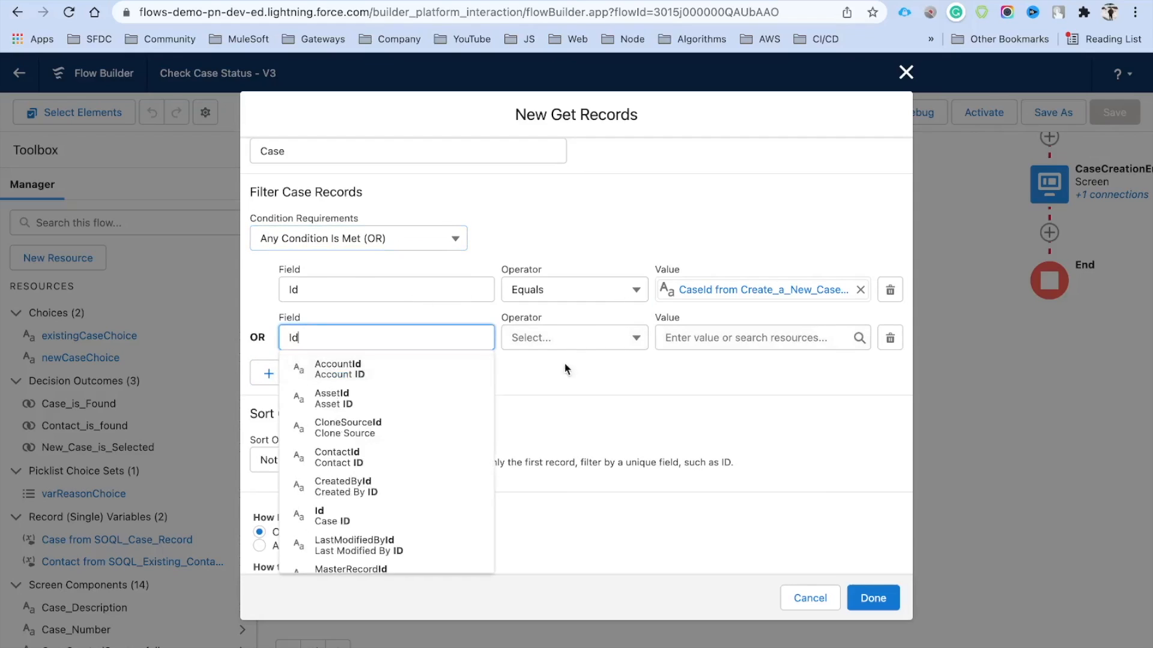
pyautogui.click(709, 365)
pyautogui.click(726, 340)
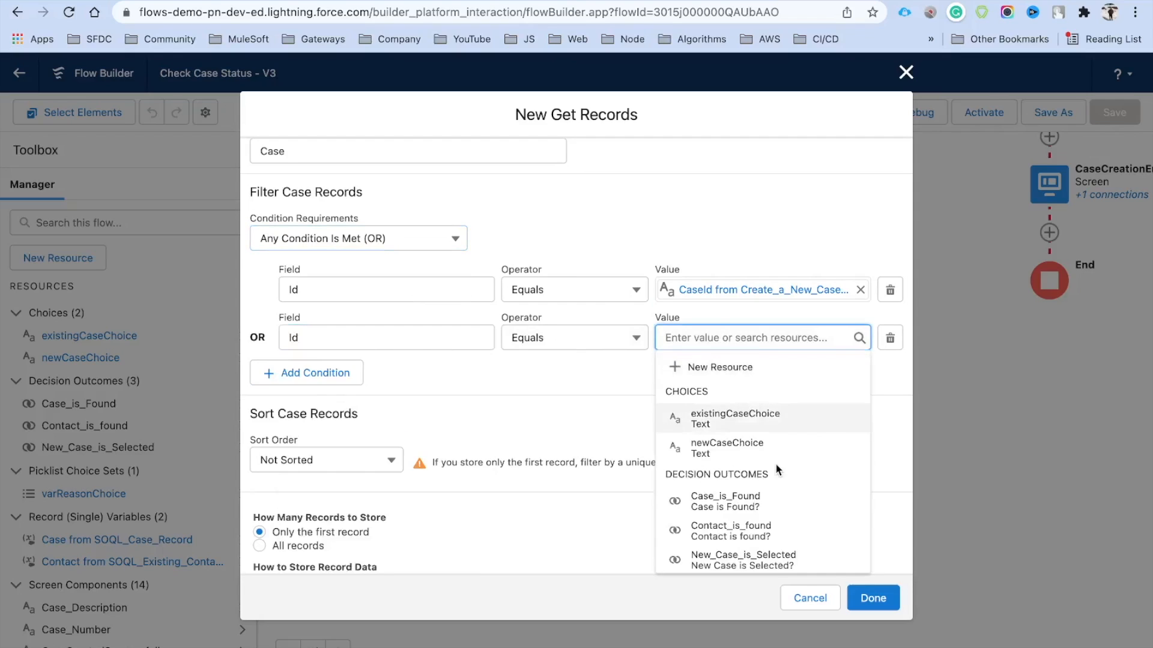
pyautogui.scroll(-5, 776, 463)
pyautogui.scroll(2, 776, 463)
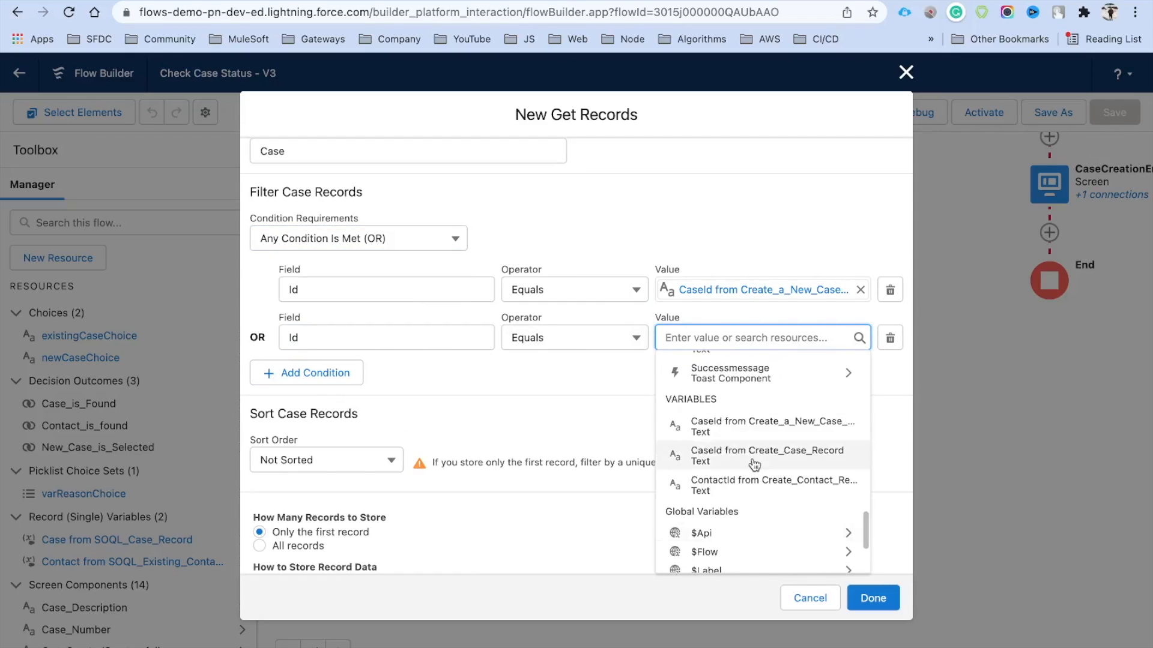
pyautogui.click(810, 460)
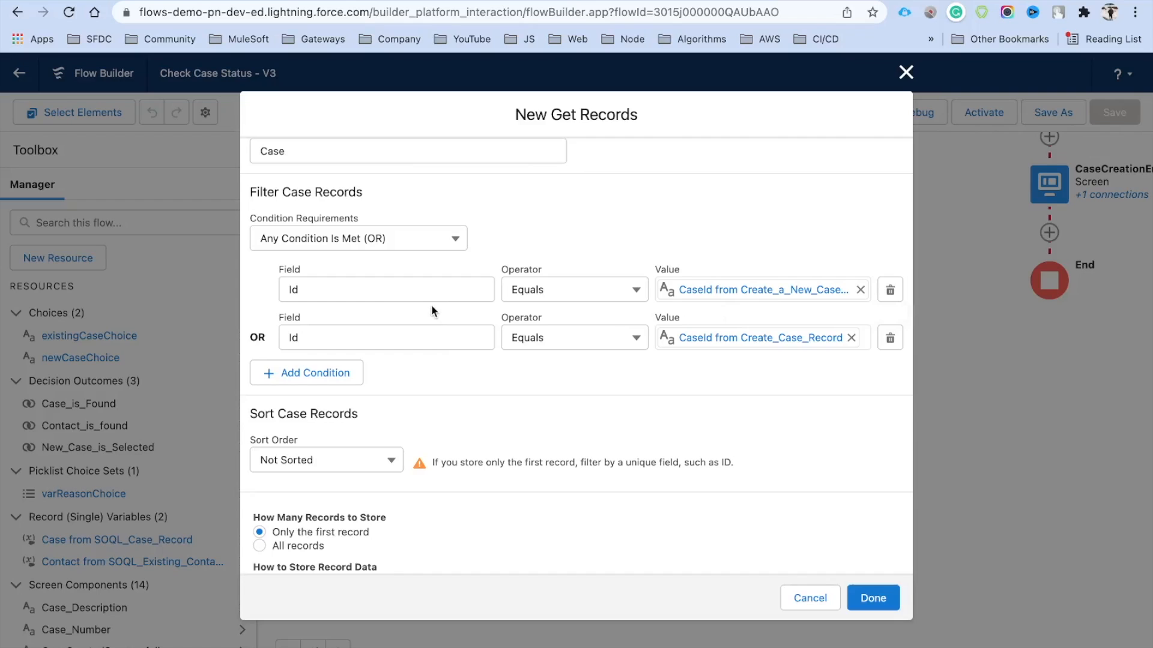
pyautogui.click(875, 597)
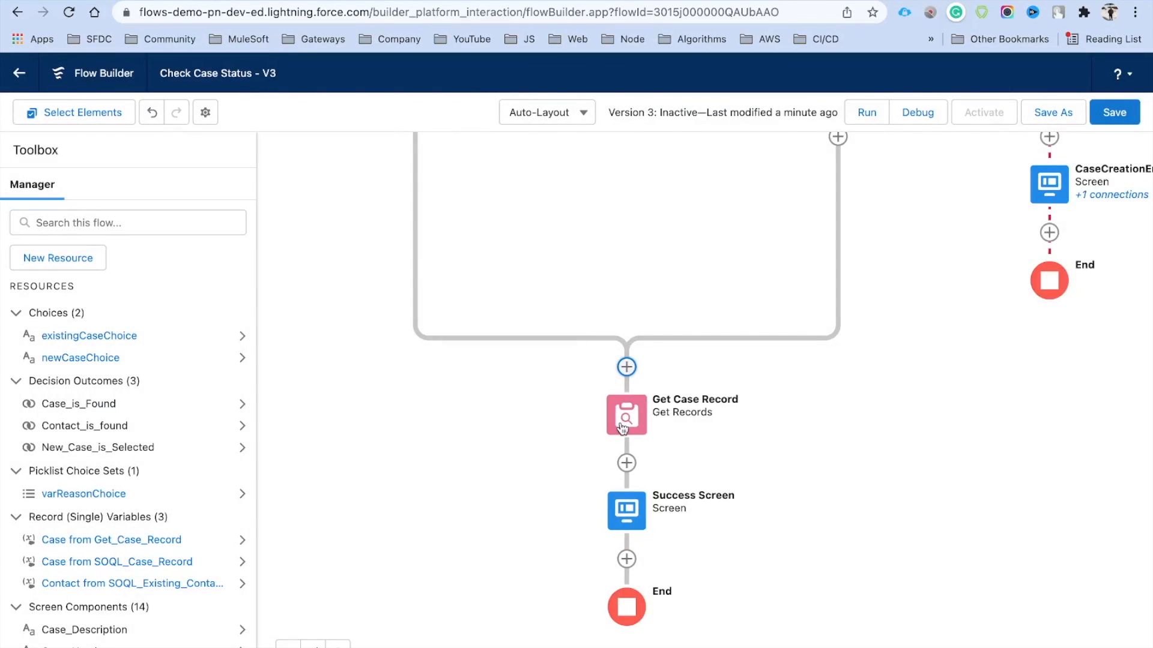
# Open the Success Screen editor and select its Toast Component, checking the URL resource options
pyautogui.moveTo(751, 476); pyautogui.dragTo(754, 404)
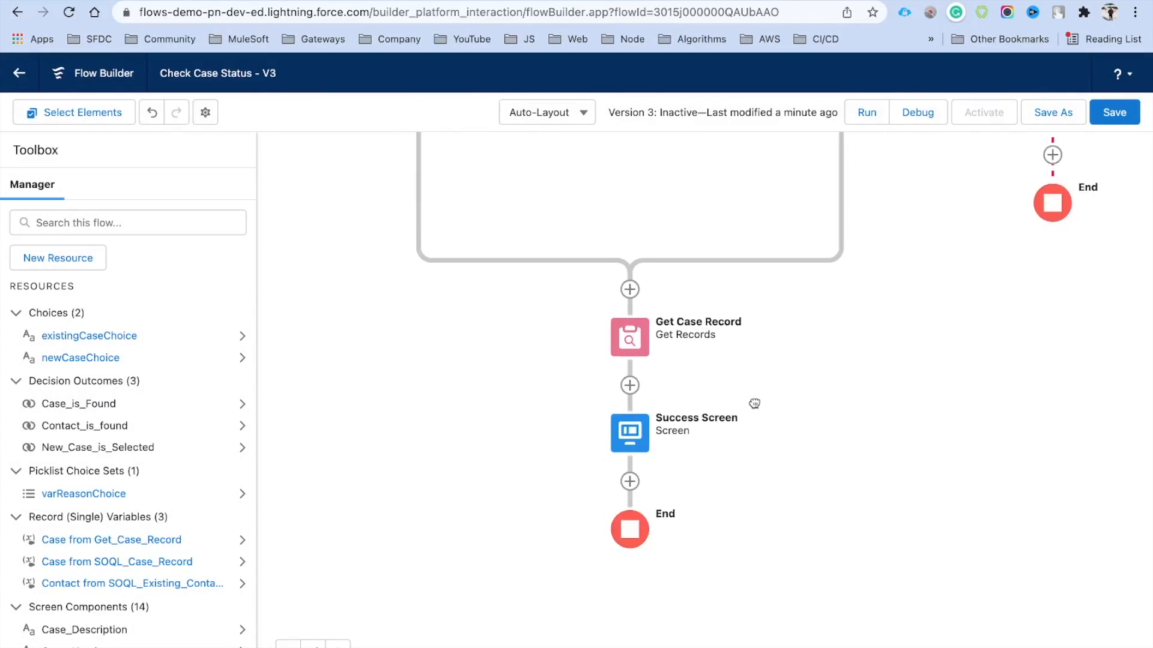
pyautogui.click(625, 448)
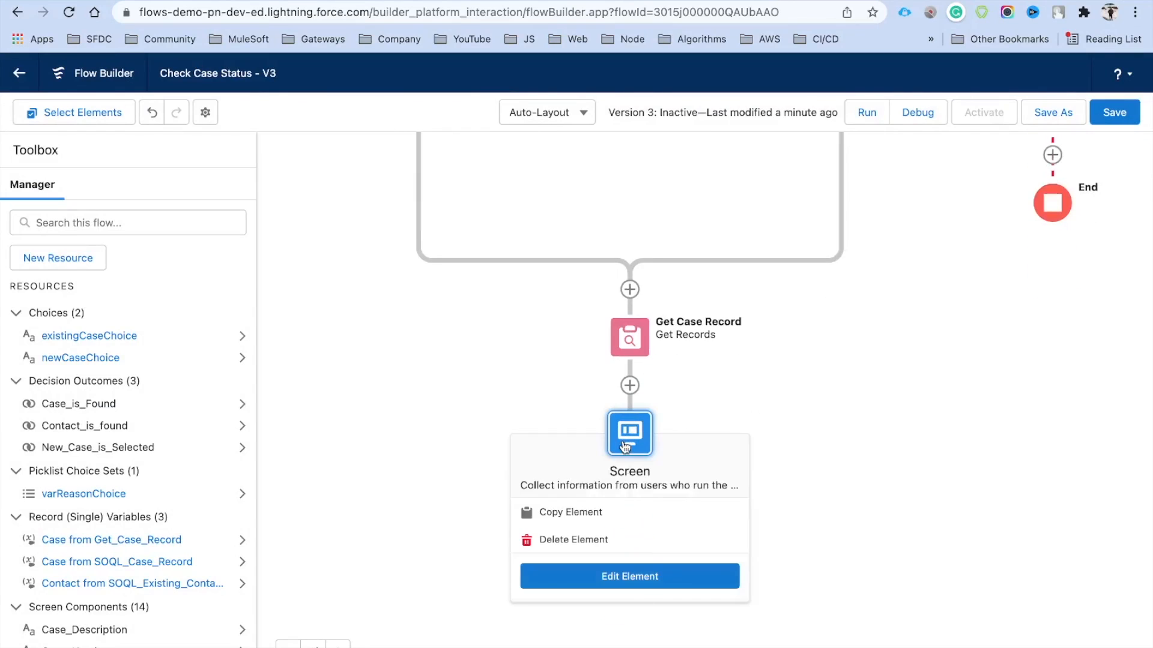
pyautogui.click(638, 577)
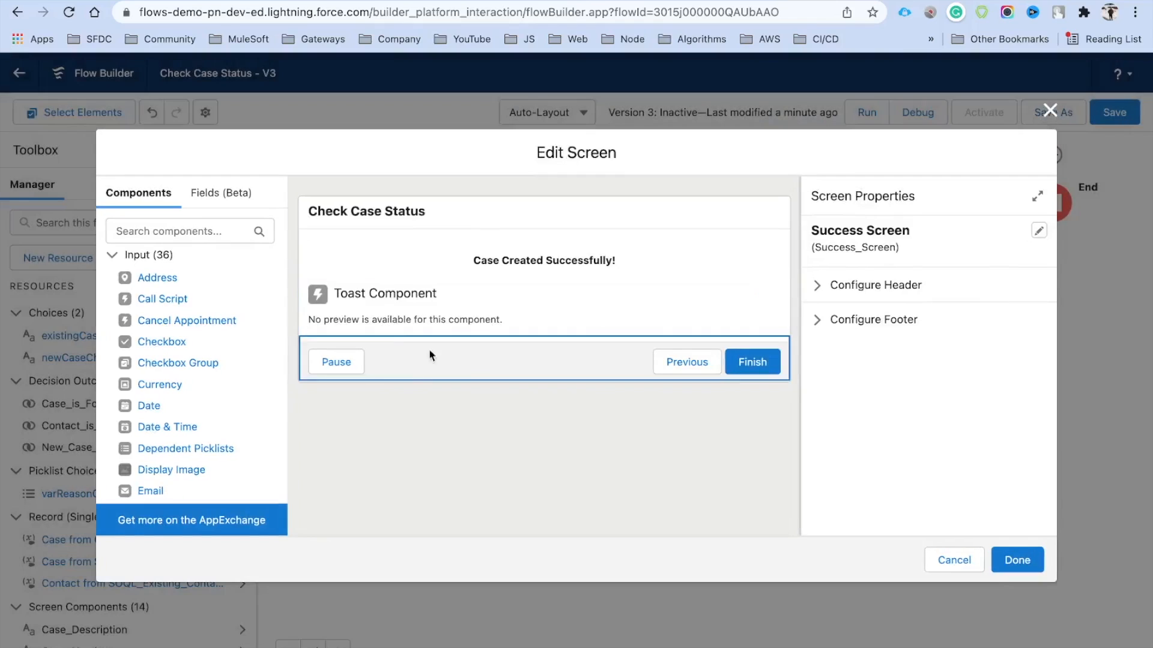
pyautogui.click(389, 318)
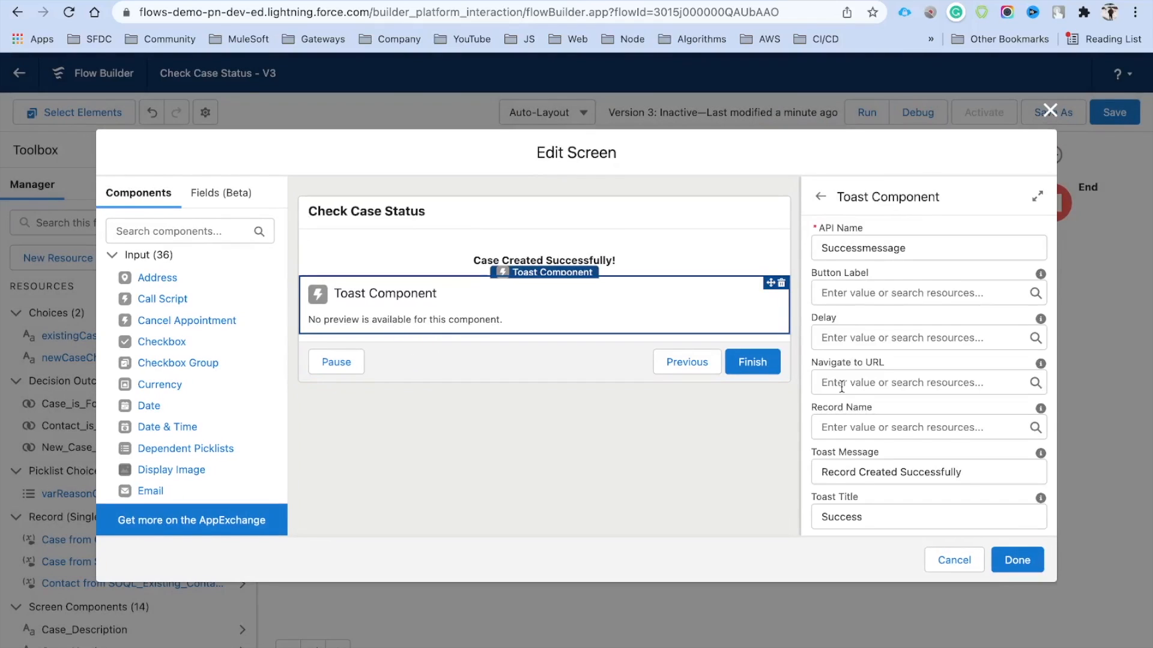
pyautogui.scroll(-2, 846, 387)
pyautogui.click(841, 347)
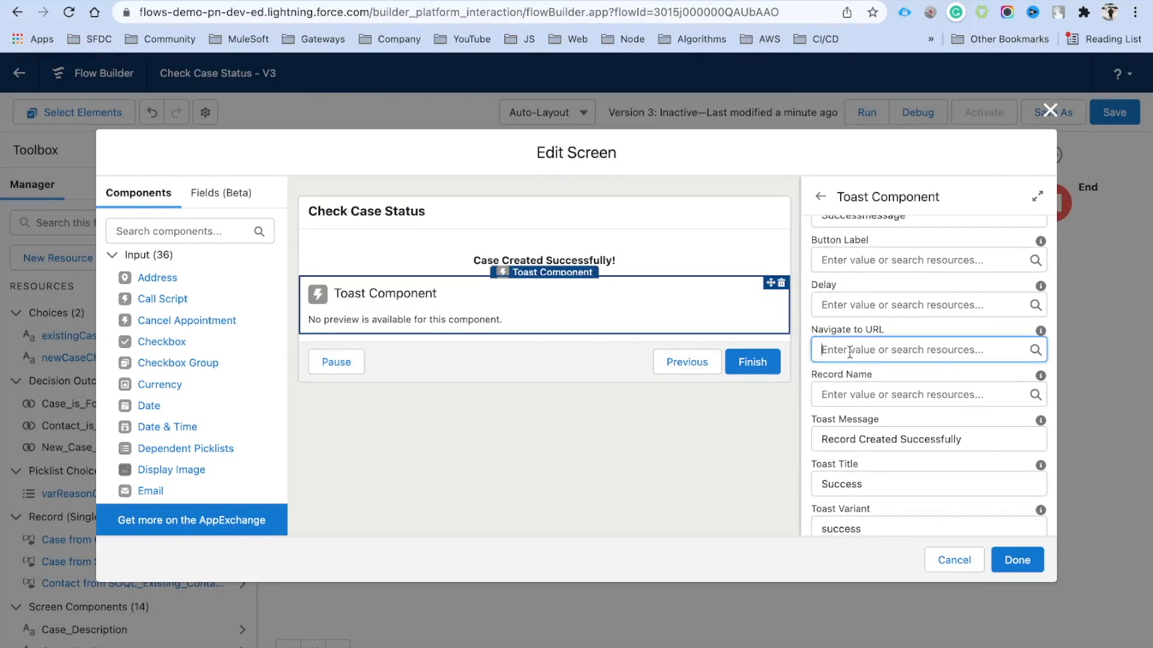
pyautogui.click(595, 457)
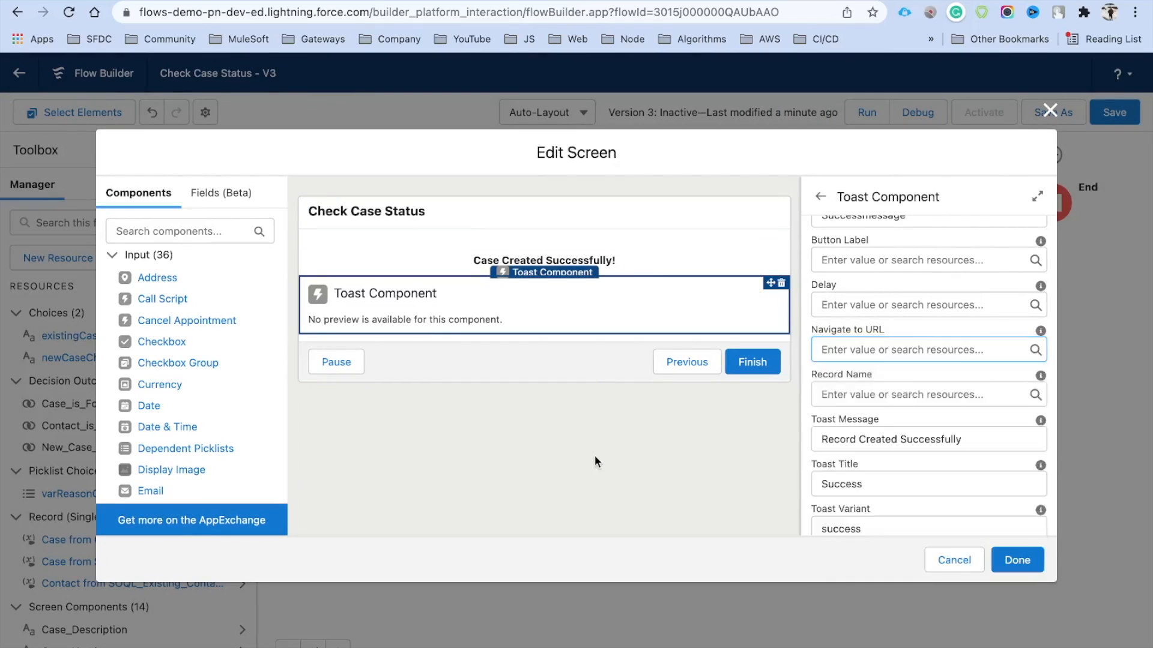
pyautogui.click(442, 324)
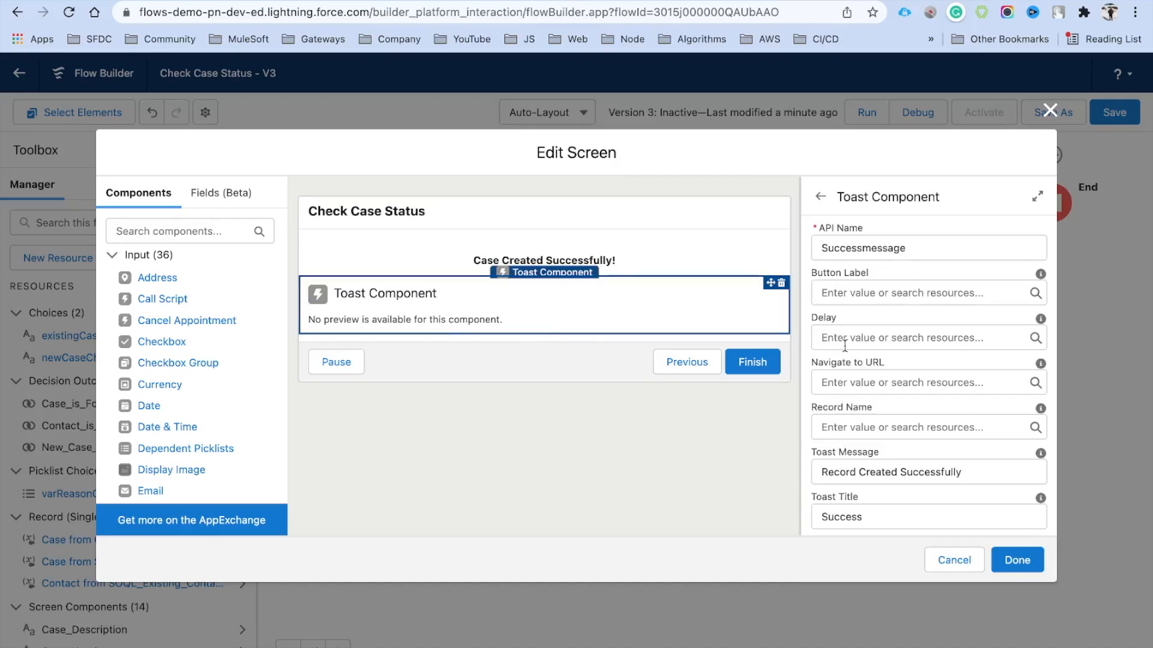
pyautogui.scroll(-3, 845, 346)
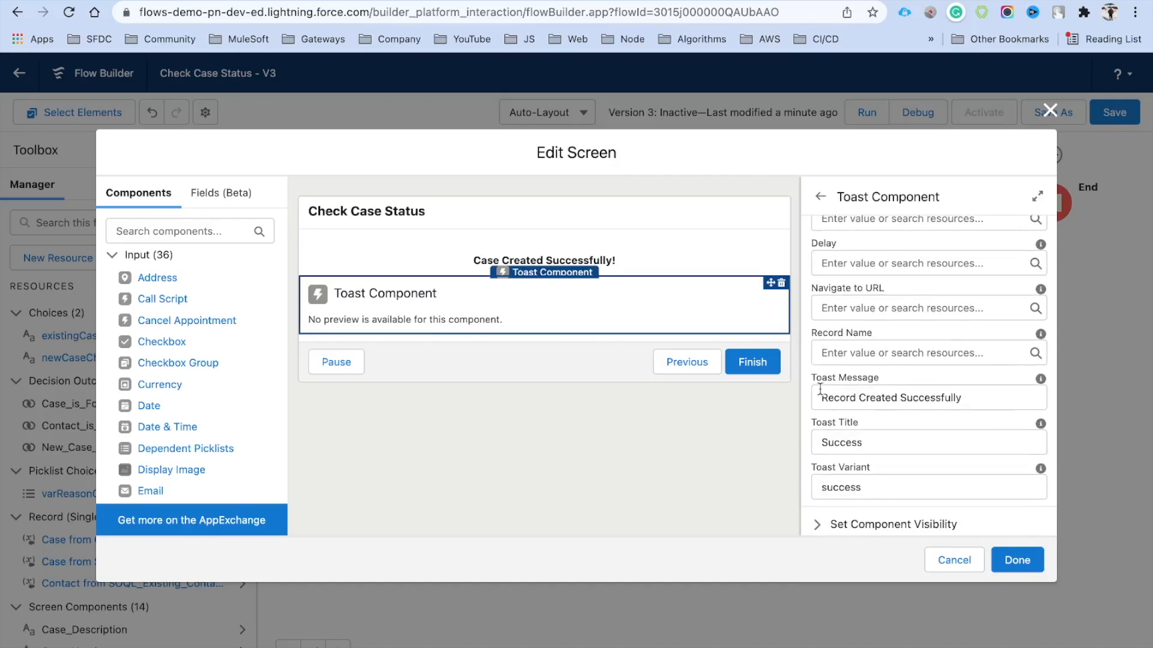
# Rewrite the toast message to mention Case {0} and the {1} link
pyautogui.click(898, 397)
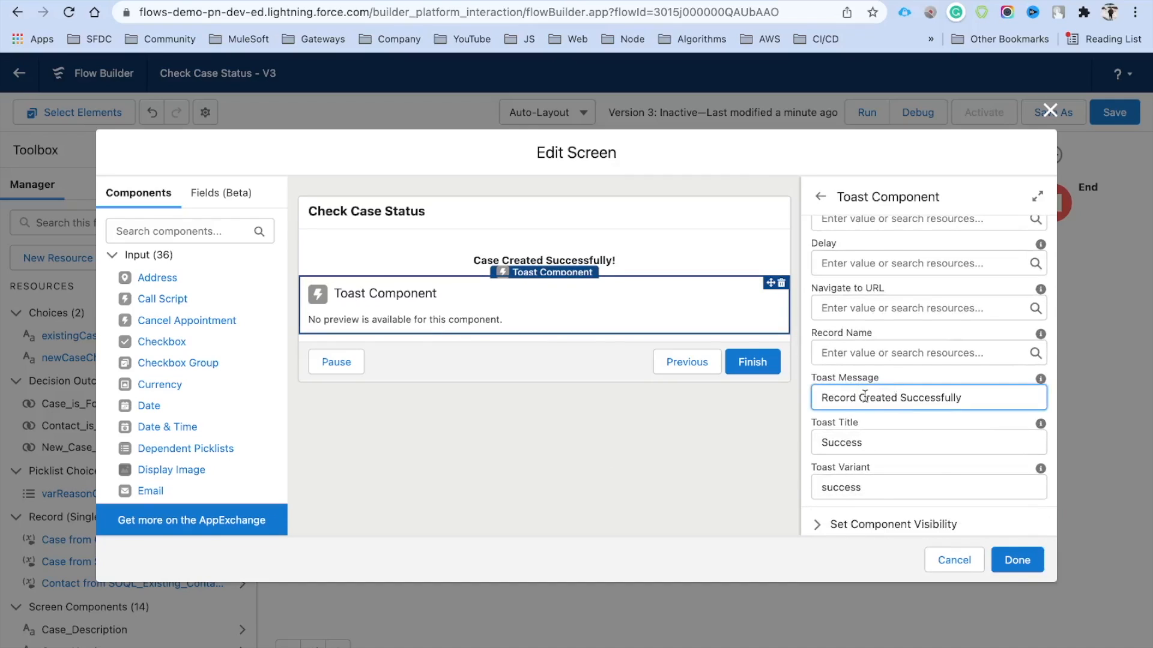
pyautogui.press('BackSpace')
pyautogui.press('BackSpace')
pyautogui.press('BackSpace')
pyautogui.press('BackSpace')
pyautogui.press('BackSpace')
pyautogui.press('BackSpace')
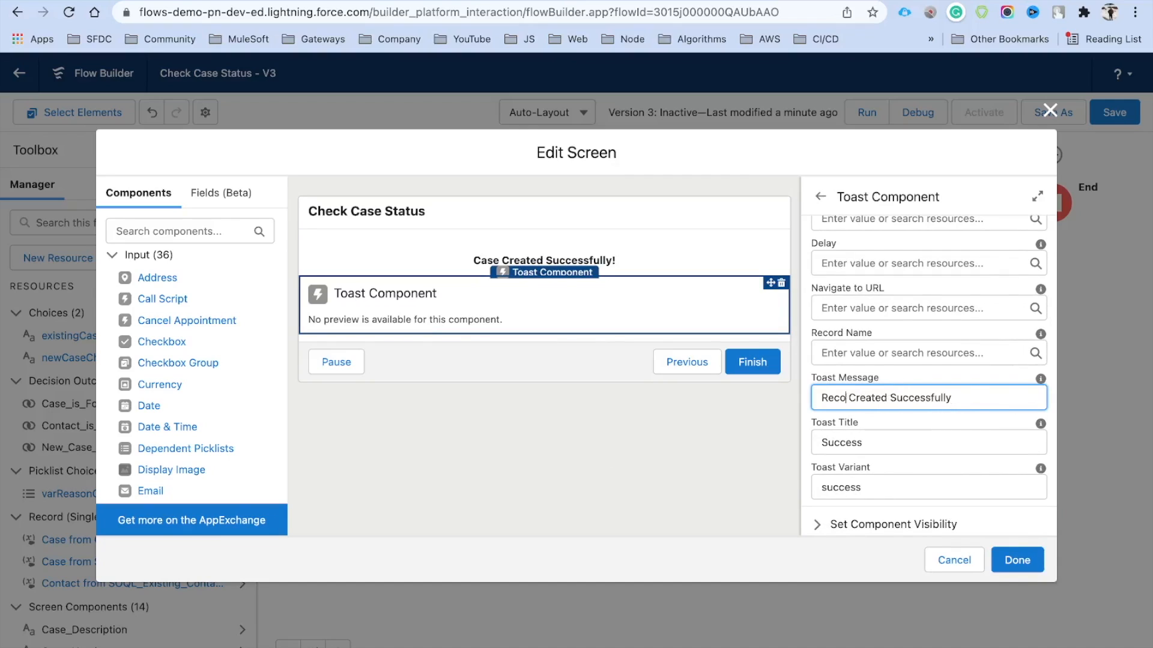
pyautogui.write('Vsd')
pyautogui.press('BackSpace')
pyautogui.press('BackSpace')
pyautogui.press('BackSpace')
pyautogui.write('Case {0}')
pyautogui.press('BackSpace')
pyautogui.write('} in')
pyautogui.click(997, 398)
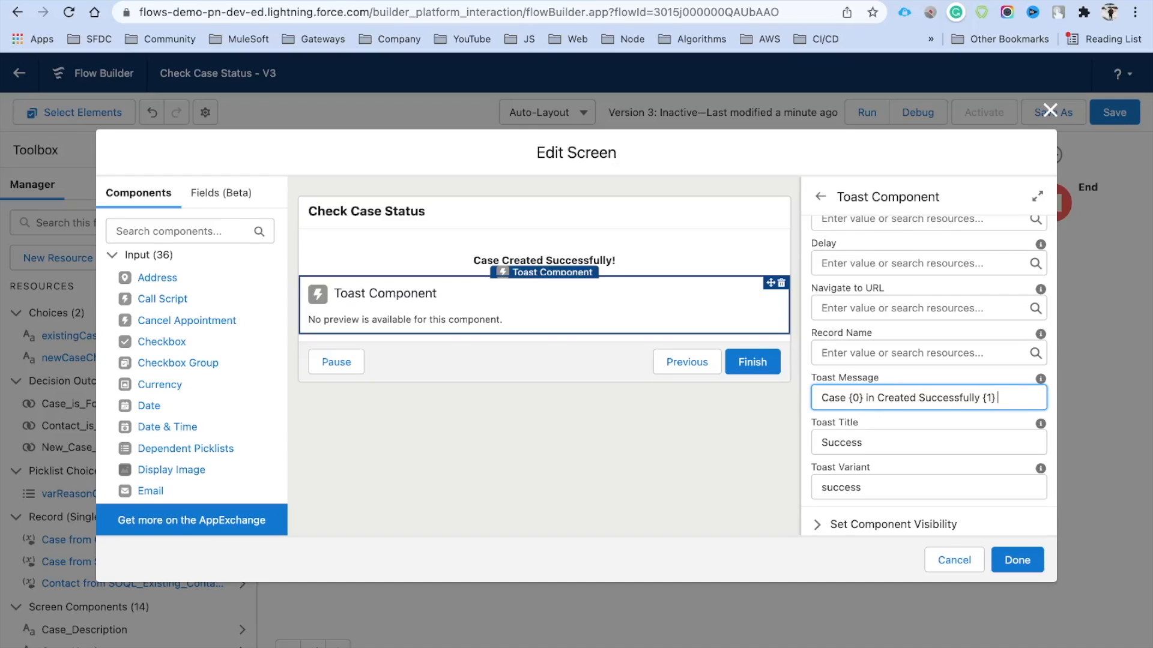
pyautogui.write('{1} to na')
pyautogui.press('Tab')
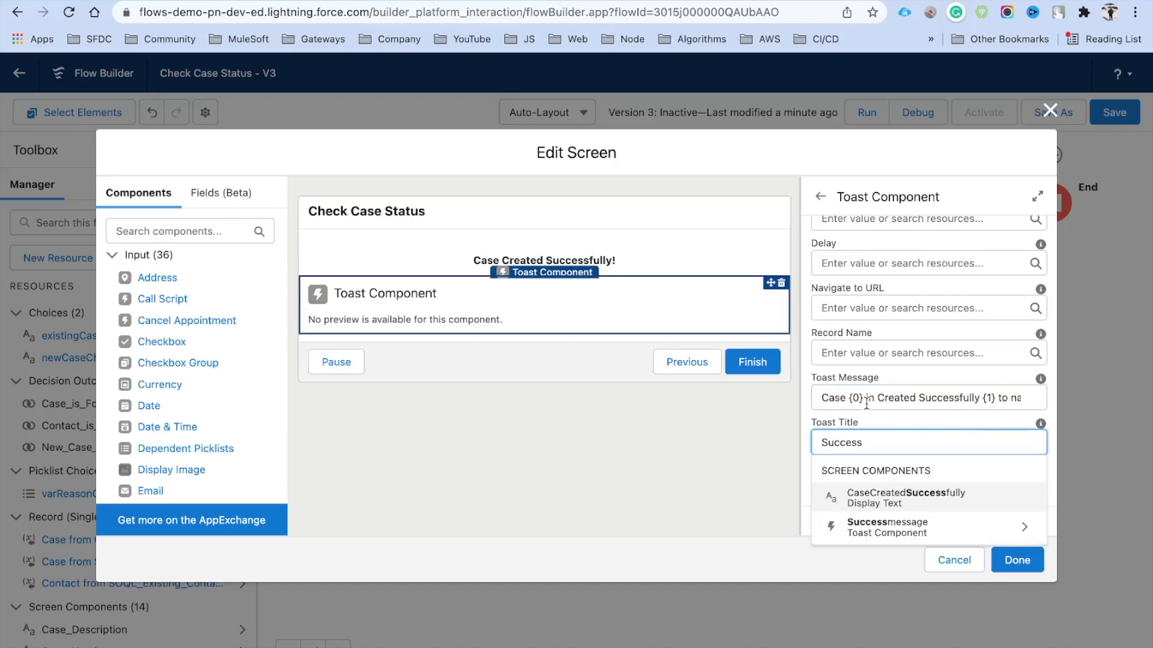
pyautogui.click(939, 366)
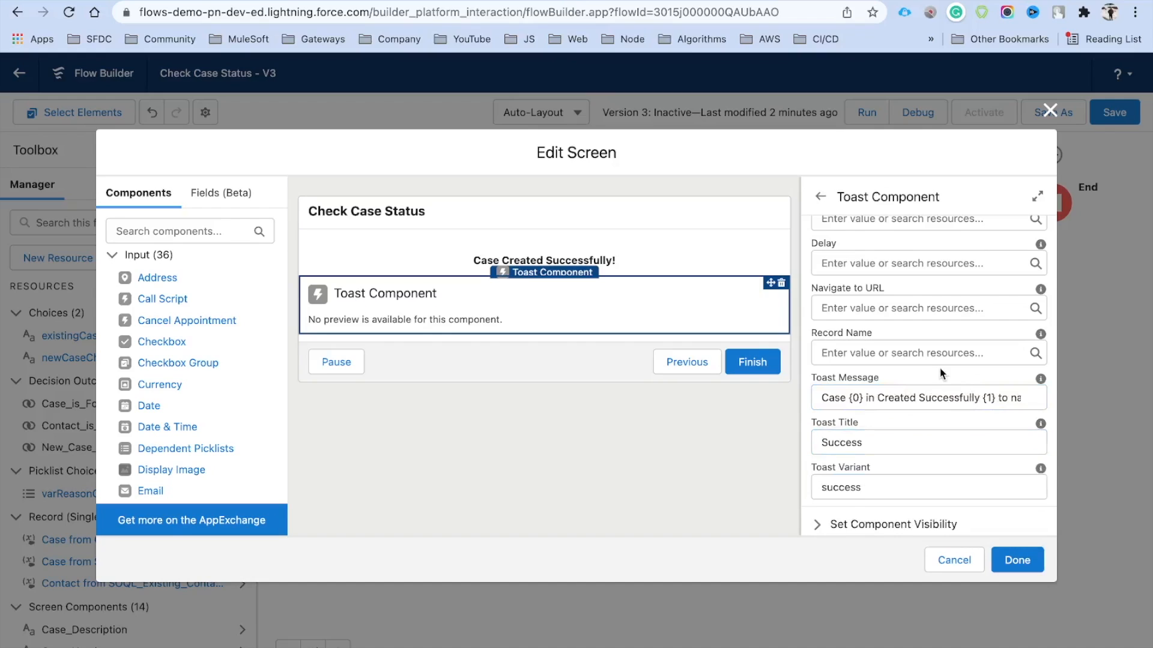
# Set the toast record name to {!Get_Case_Record.CaseNumber} and button label to Click Here
pyautogui.click(859, 355)
pyautogui.write('case')
pyautogui.scroll(-1, 899, 484)
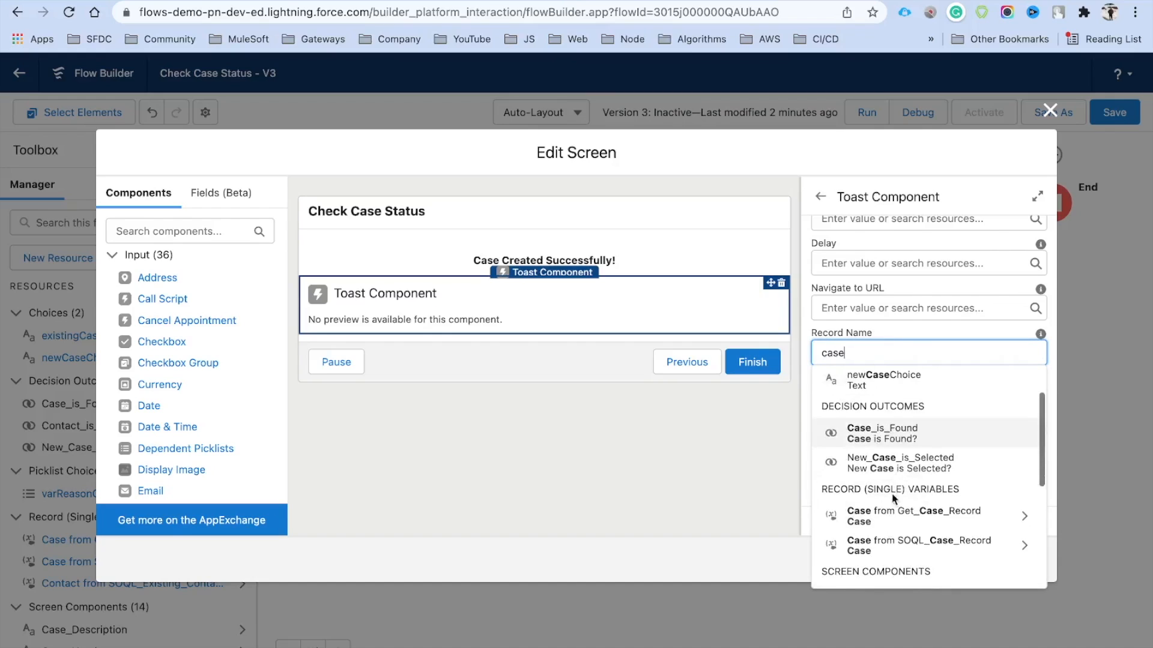
pyautogui.click(902, 524)
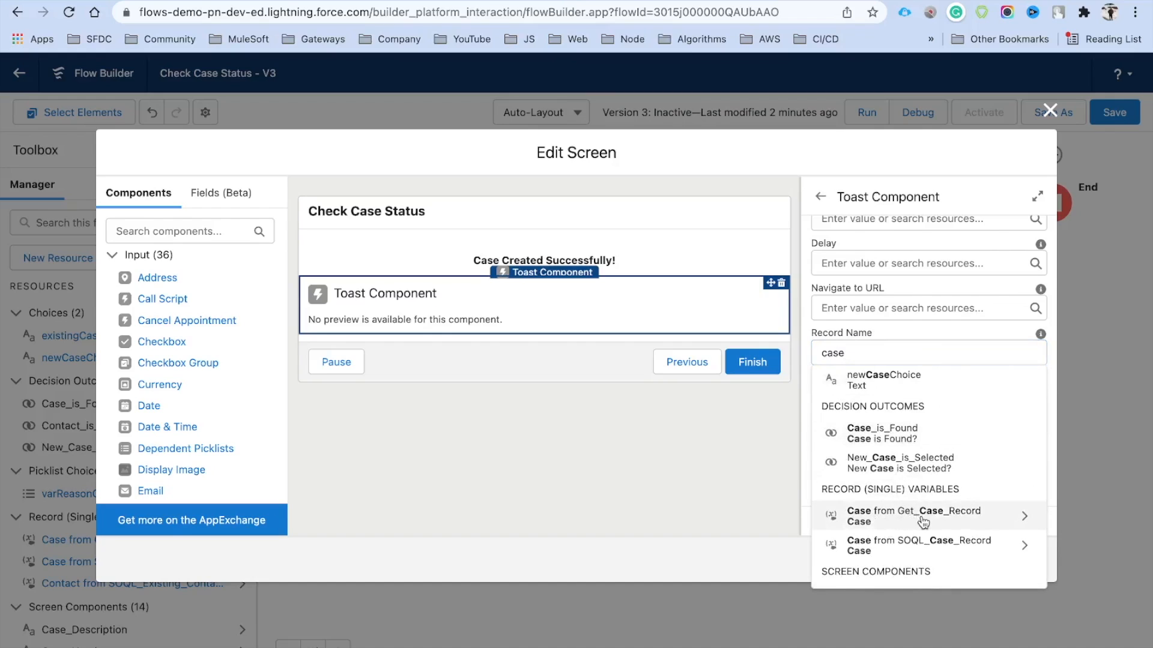
pyautogui.write('CaseN')
pyautogui.press('Return')
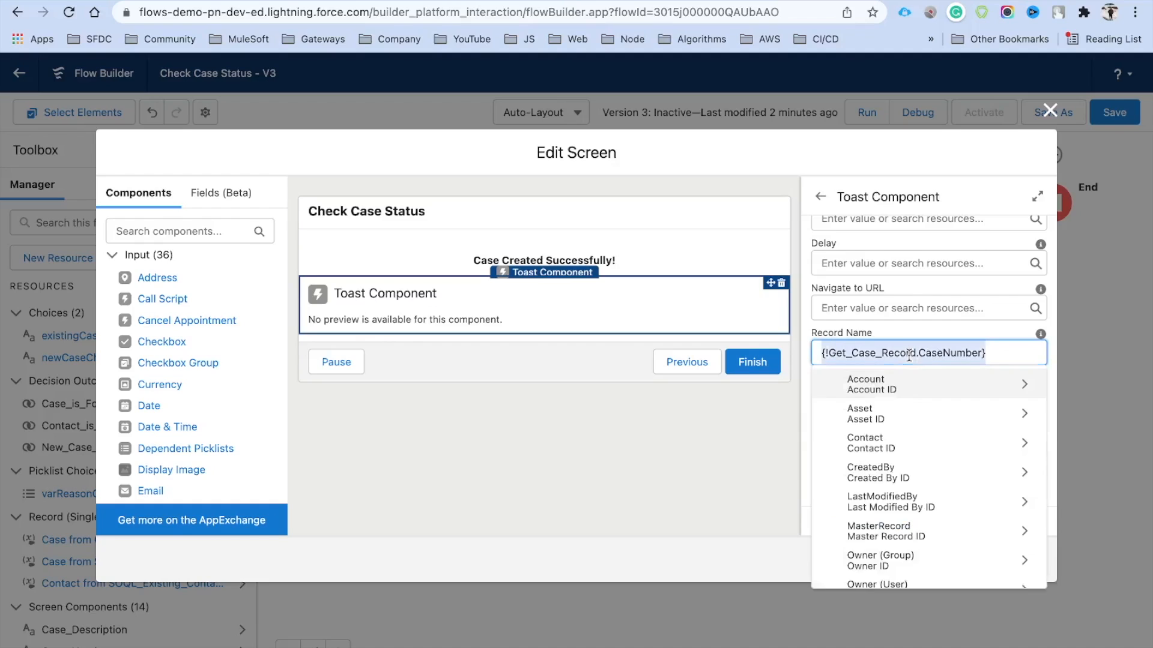
pyautogui.click(928, 333)
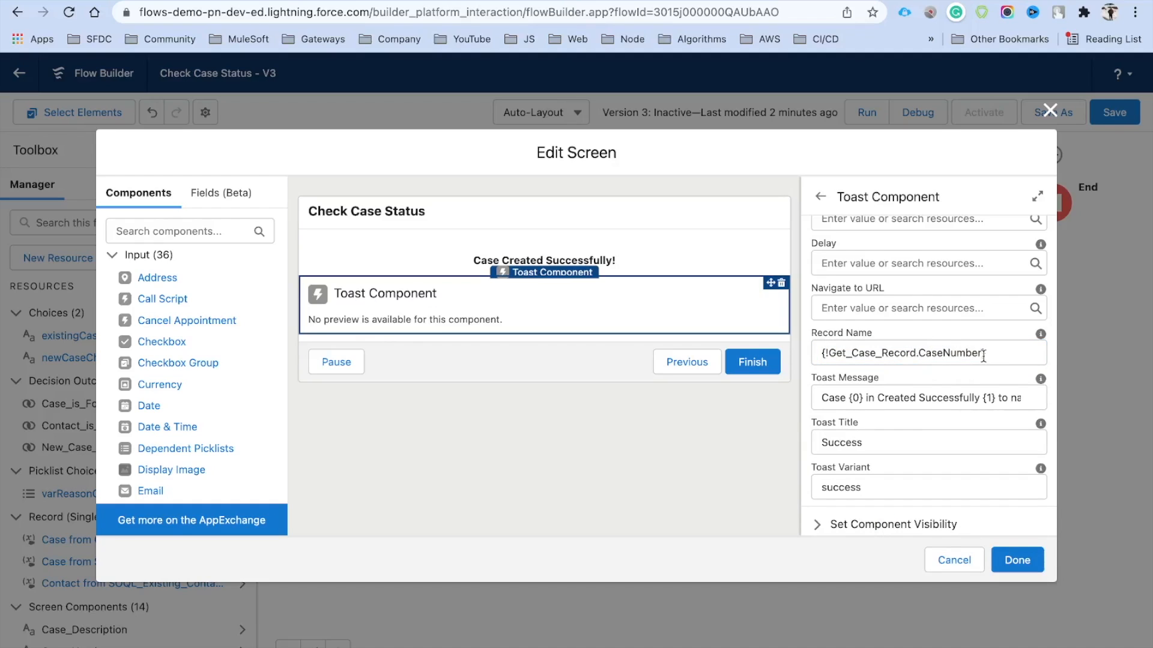
pyautogui.scroll(3, 891, 315)
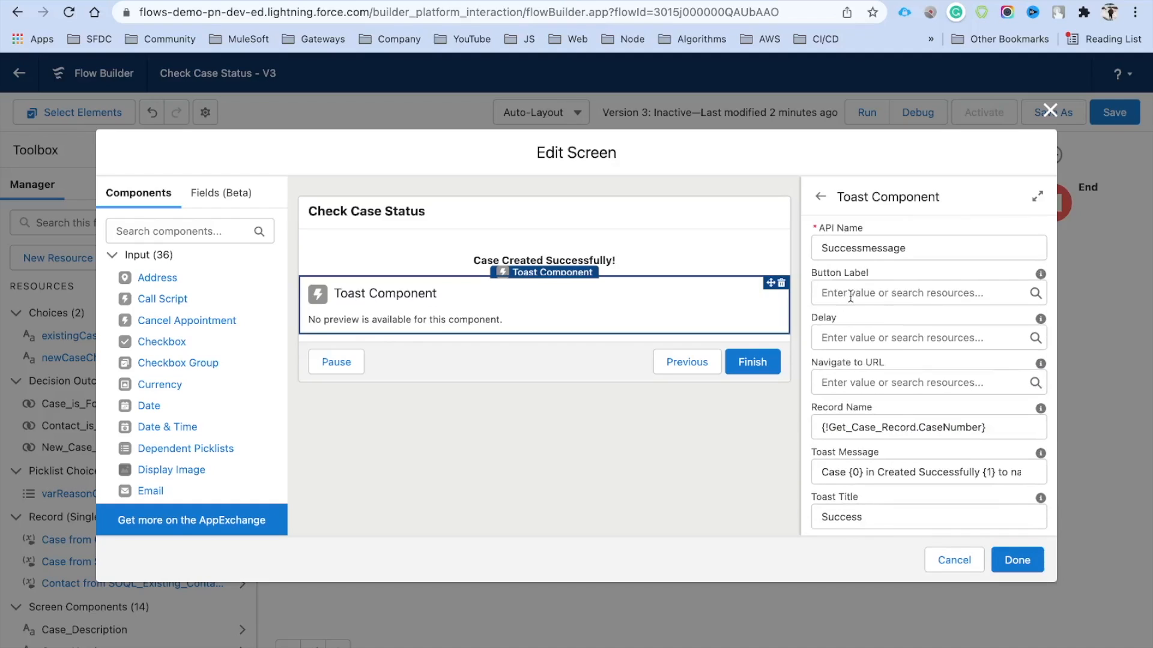
pyautogui.click(850, 294)
pyautogui.write('CLick Here')
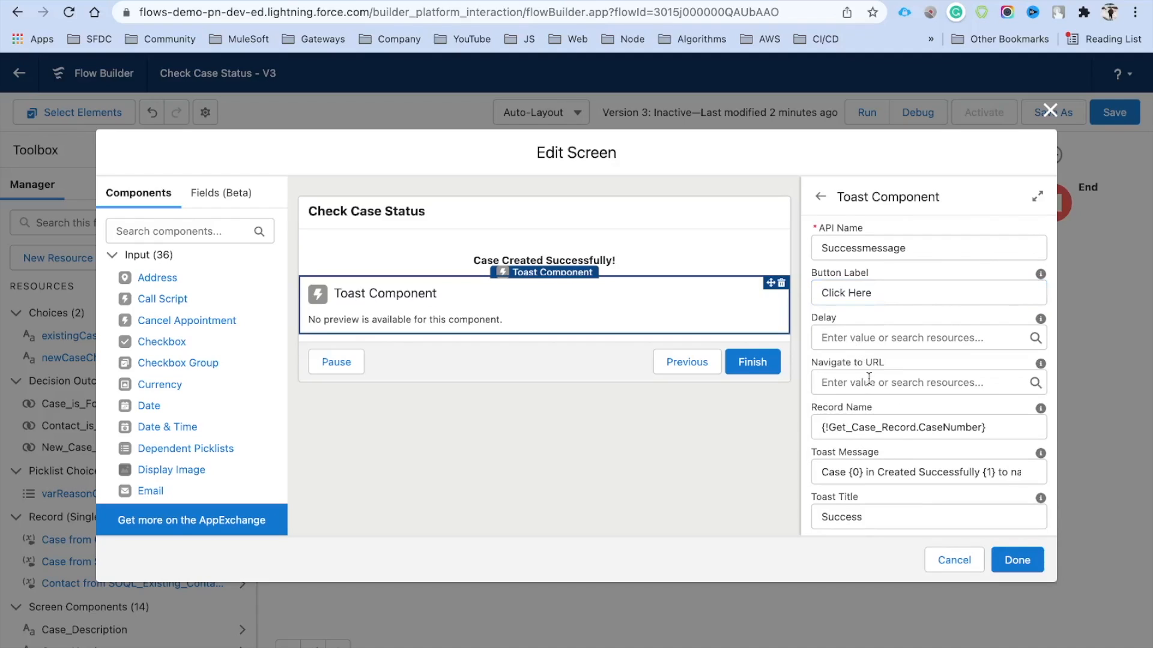
pyautogui.click(624, 255)
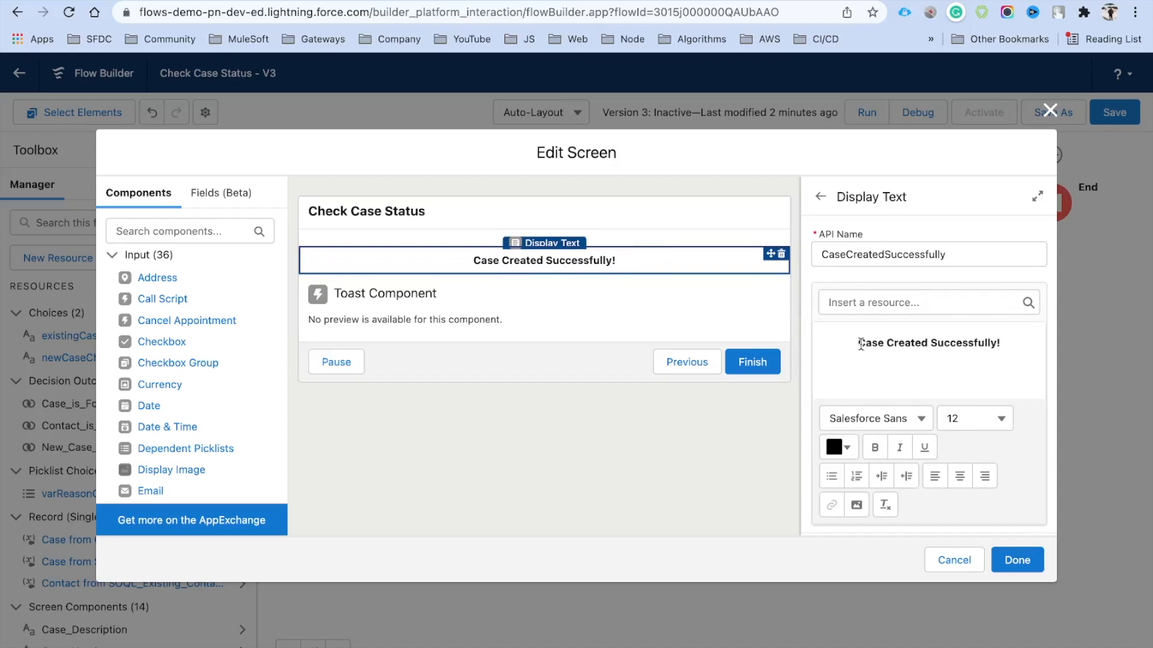
# Paste {!Get_Case_Record.CaseNumber} into the success message and make it bold
pyautogui.click(889, 358)
pyautogui.write('{!Get_Case_Record.CaseNumber}')
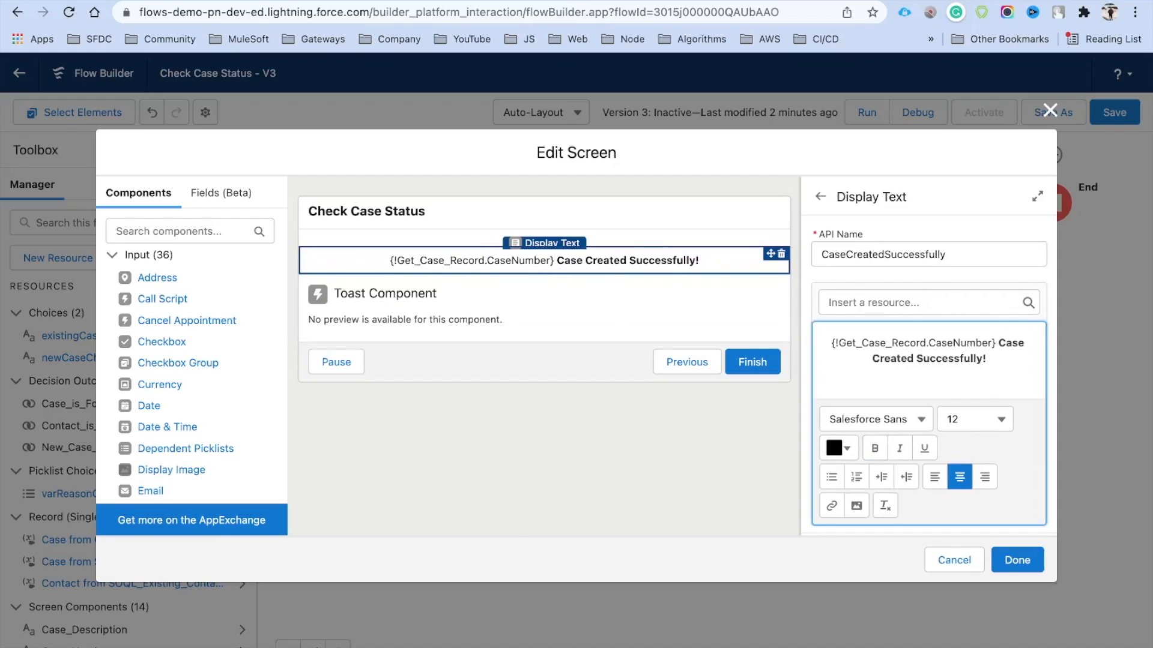
pyautogui.click(823, 377)
pyautogui.moveTo(994, 343); pyautogui.dragTo(802, 339)
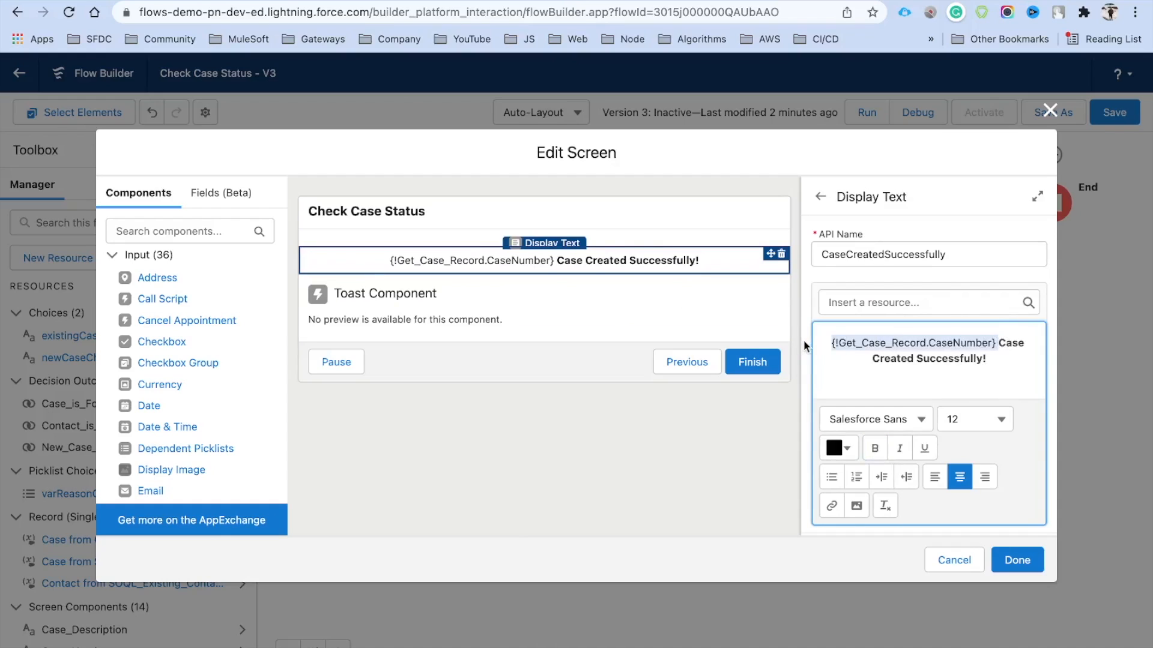
pyautogui.press('super+b')
pyautogui.click(875, 364)
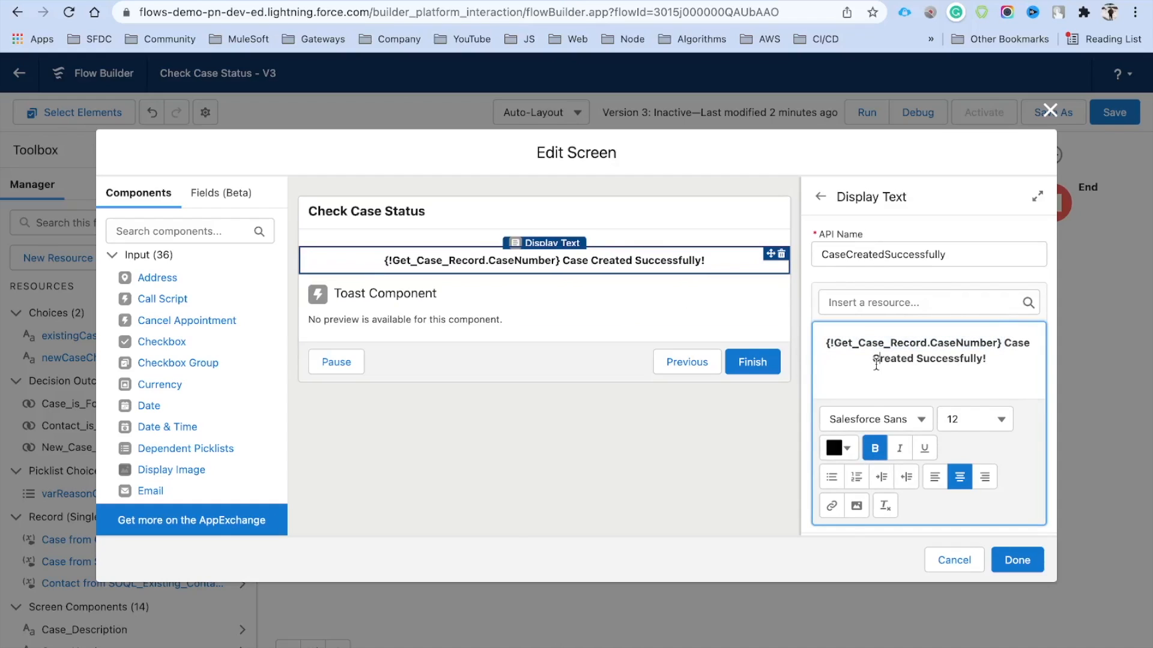
# Start creating a new resource for the toast's Navigate to URL value
pyautogui.click(533, 321)
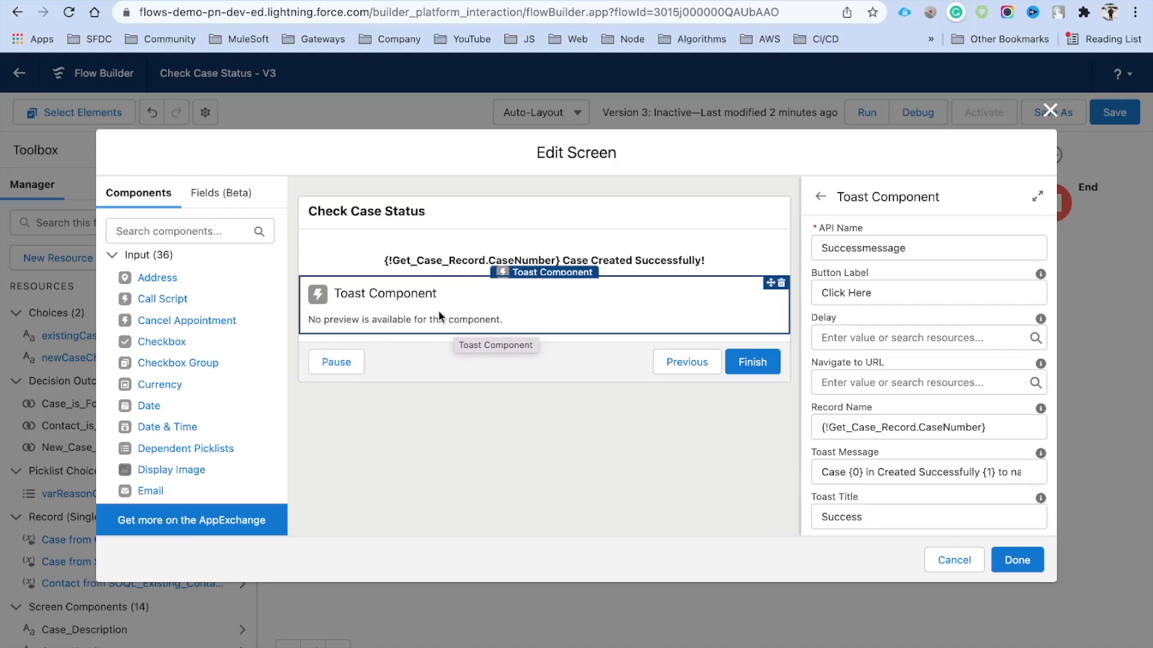
pyautogui.click(899, 382)
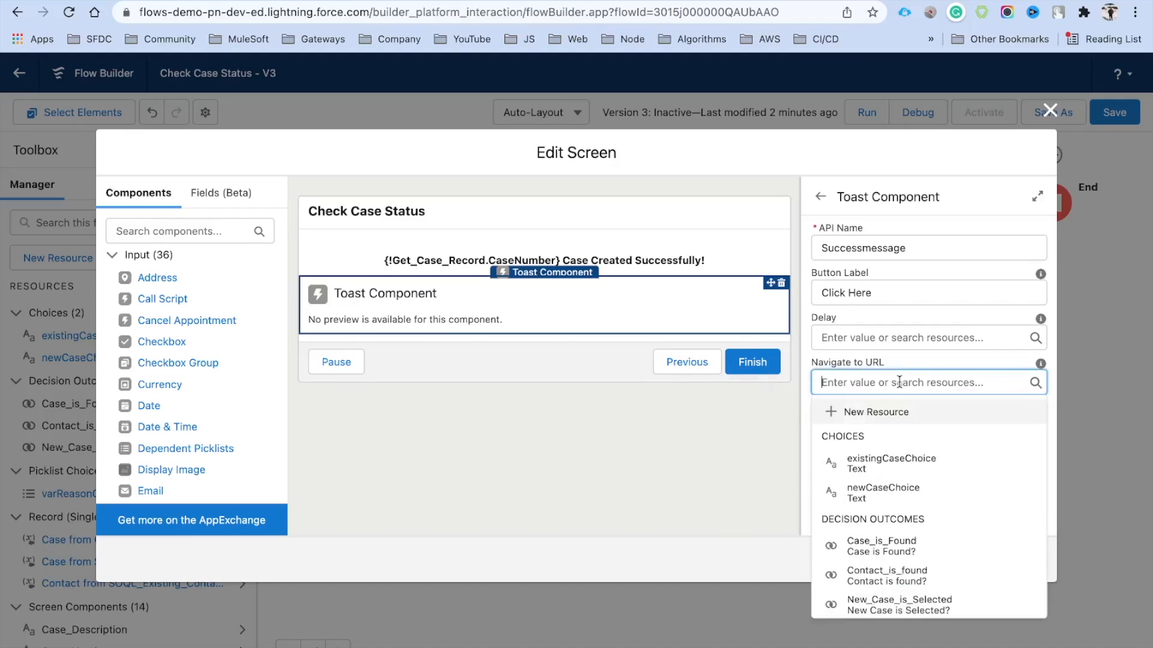
pyautogui.click(870, 415)
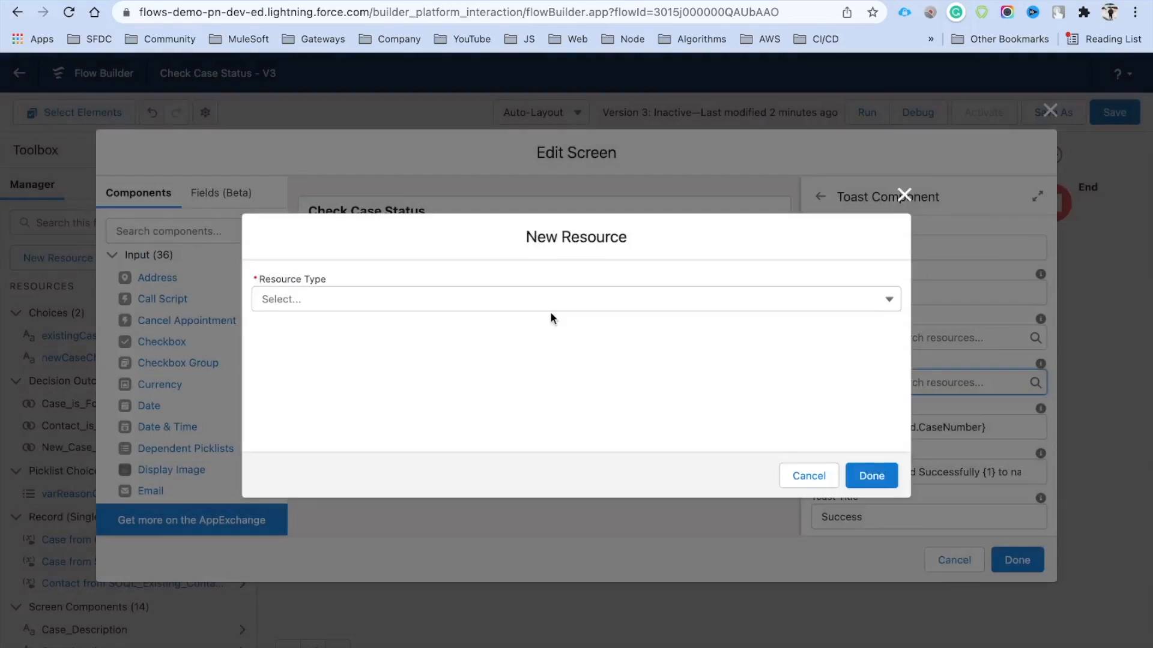
pyautogui.click(347, 309)
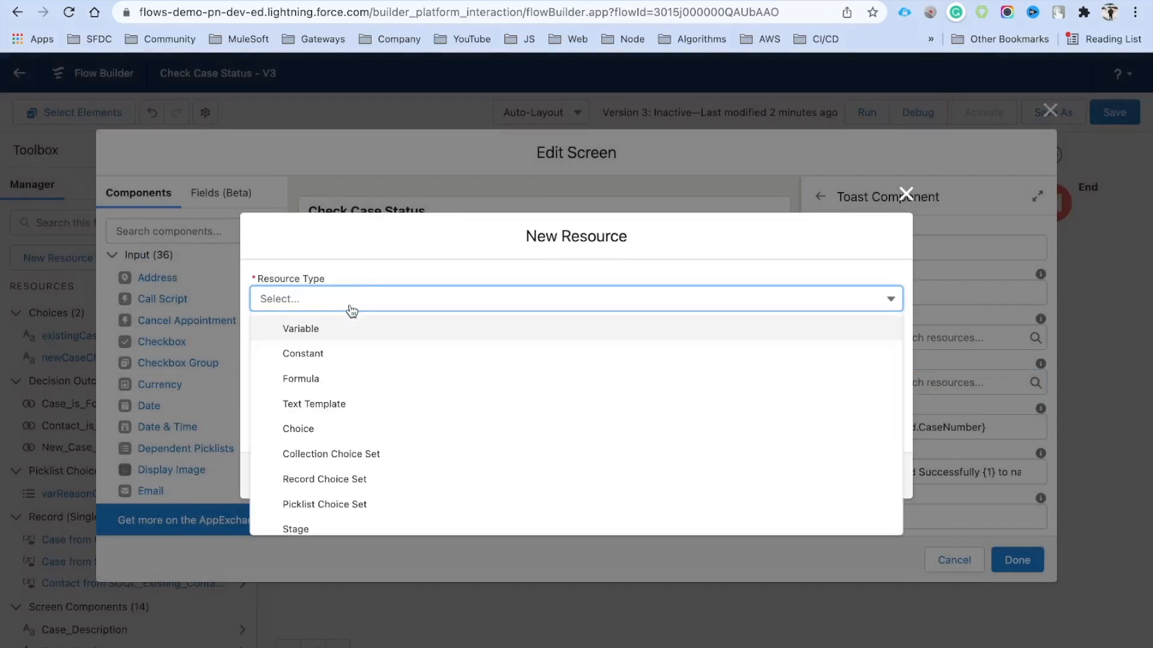
# Create a formula resource named fmBaseUrl with data type Text
pyautogui.click(327, 378)
pyautogui.click(300, 282)
pyautogui.write('fmBaseUr')
pyautogui.press('Tab')
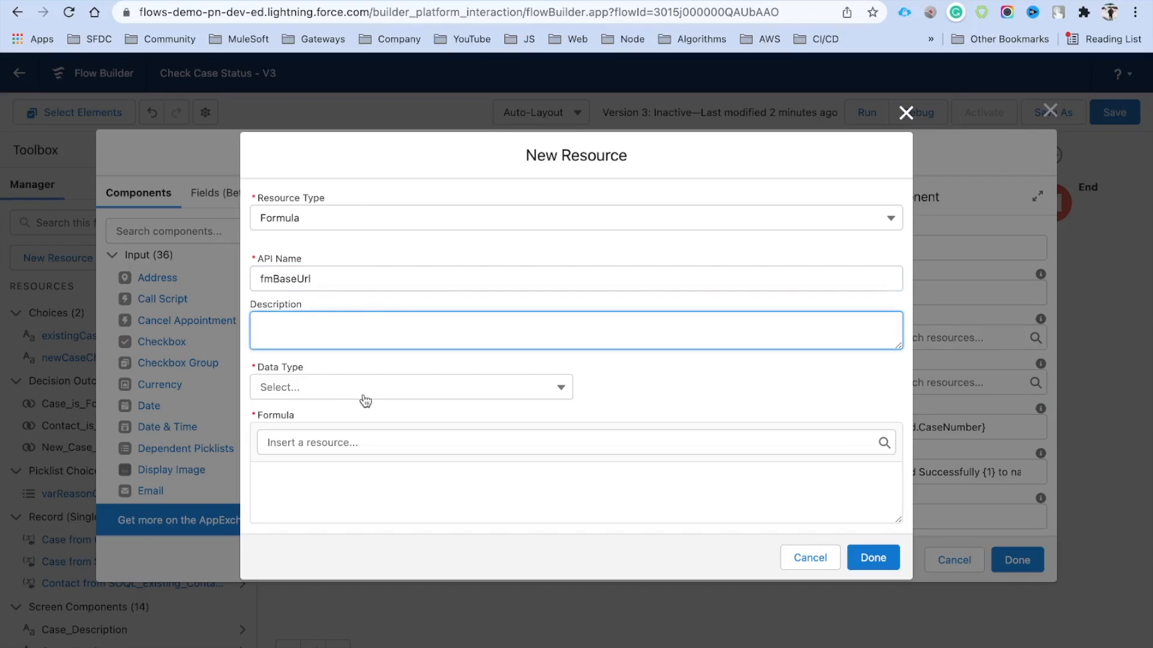
pyautogui.click(354, 392)
pyautogui.click(312, 420)
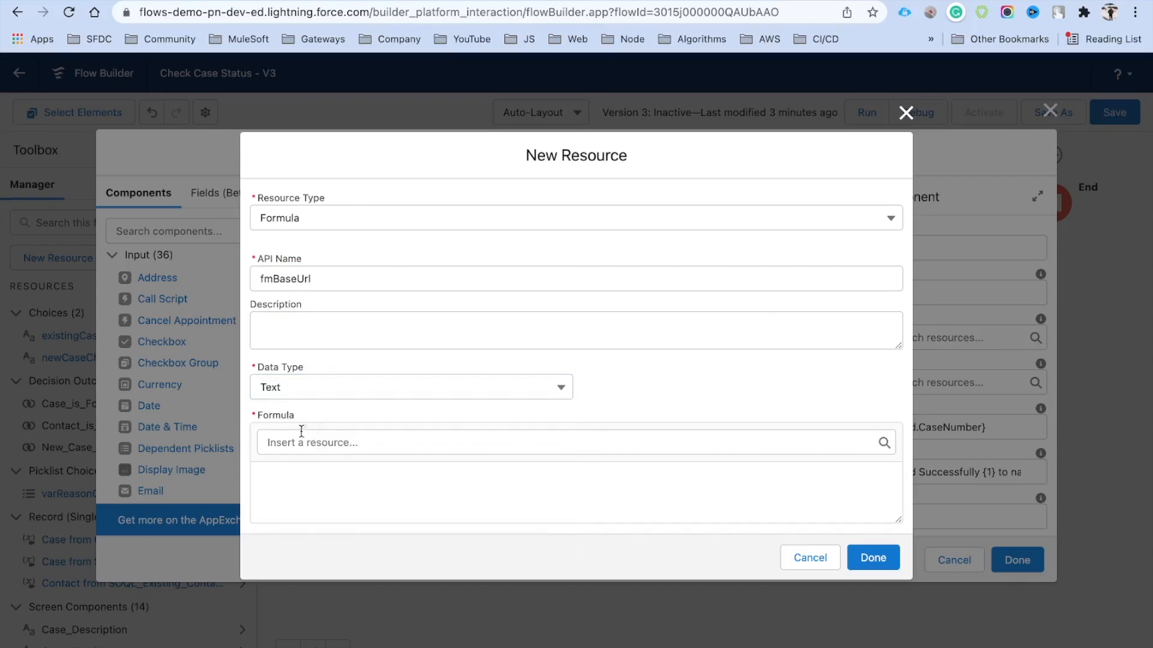
# Paste the LEFT/FIND formula on {!$Api.Partner_Server_URL_260} into the formula box
pyautogui.click(295, 490)
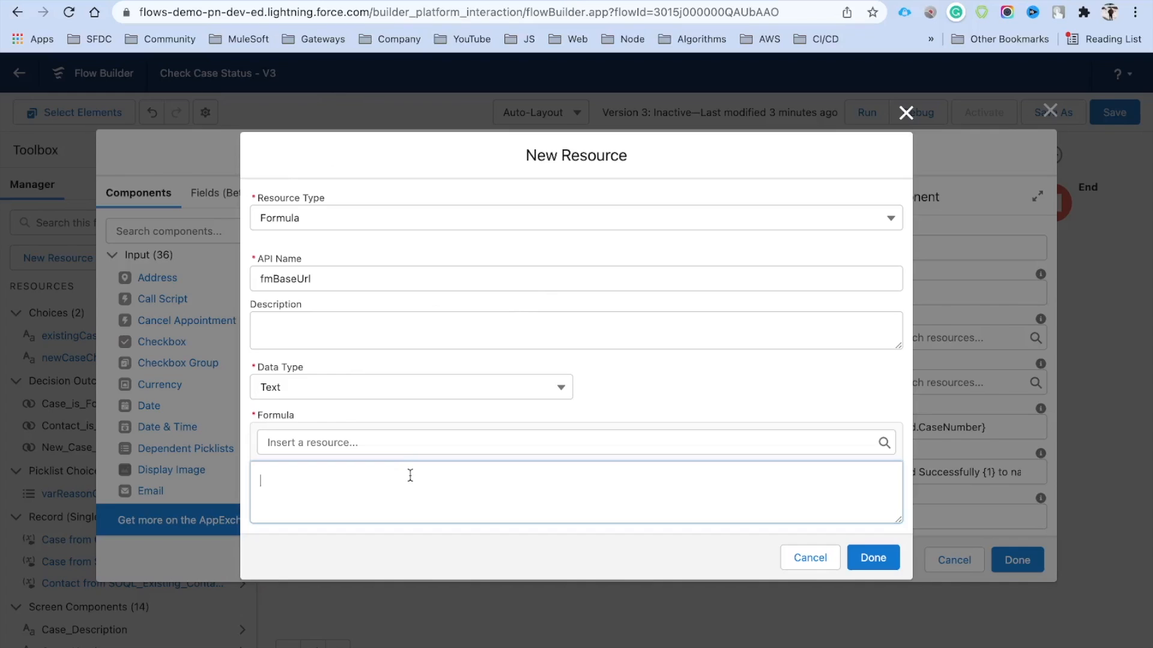
pyautogui.write("LEFT({!$Api.Partner_Server_URL_260}, FIND( '/services', {!$Api.Partner_Server_URL_260}))")
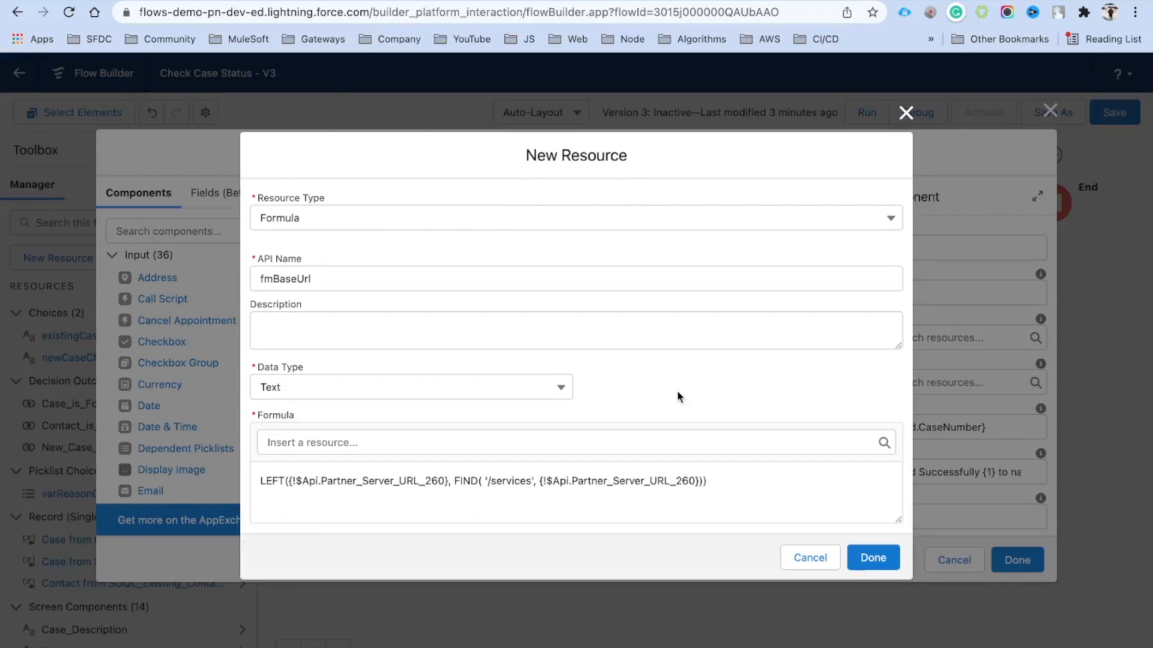
pyautogui.doubleClick(345, 480)
pyautogui.doubleClick(310, 481)
# Search resources for the $Api Partner server URL variable, clear the search, then save fmBaseUrl
pyautogui.click(335, 442)
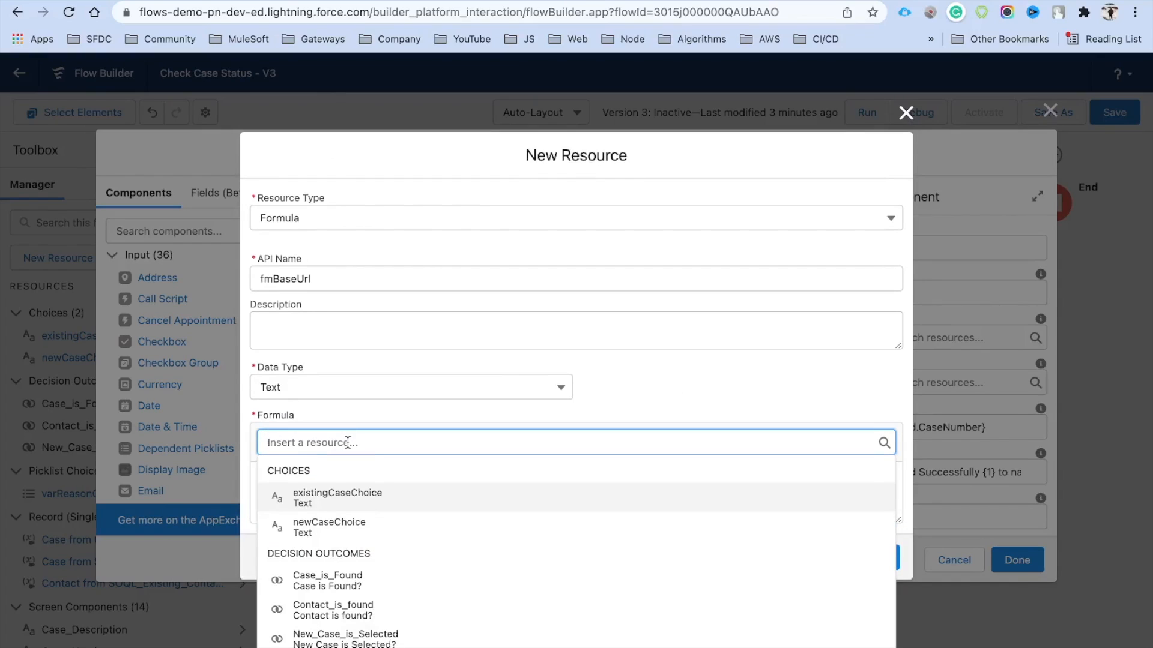
pyautogui.write('$Ap')
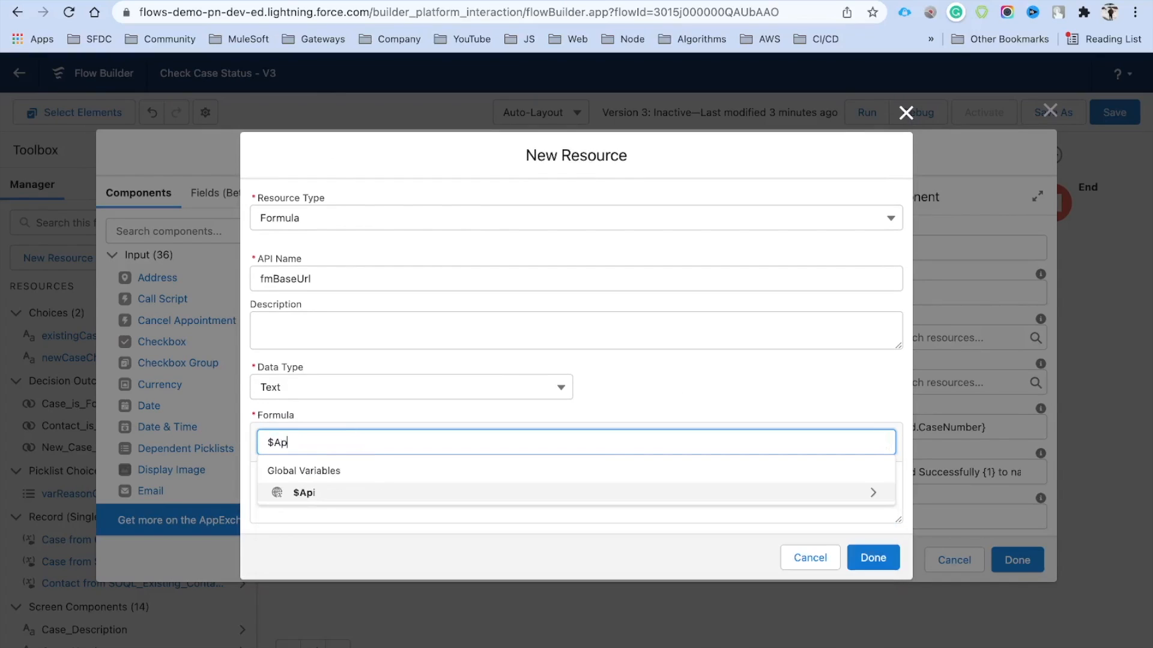
pyautogui.click(357, 501)
pyautogui.write('POa}')
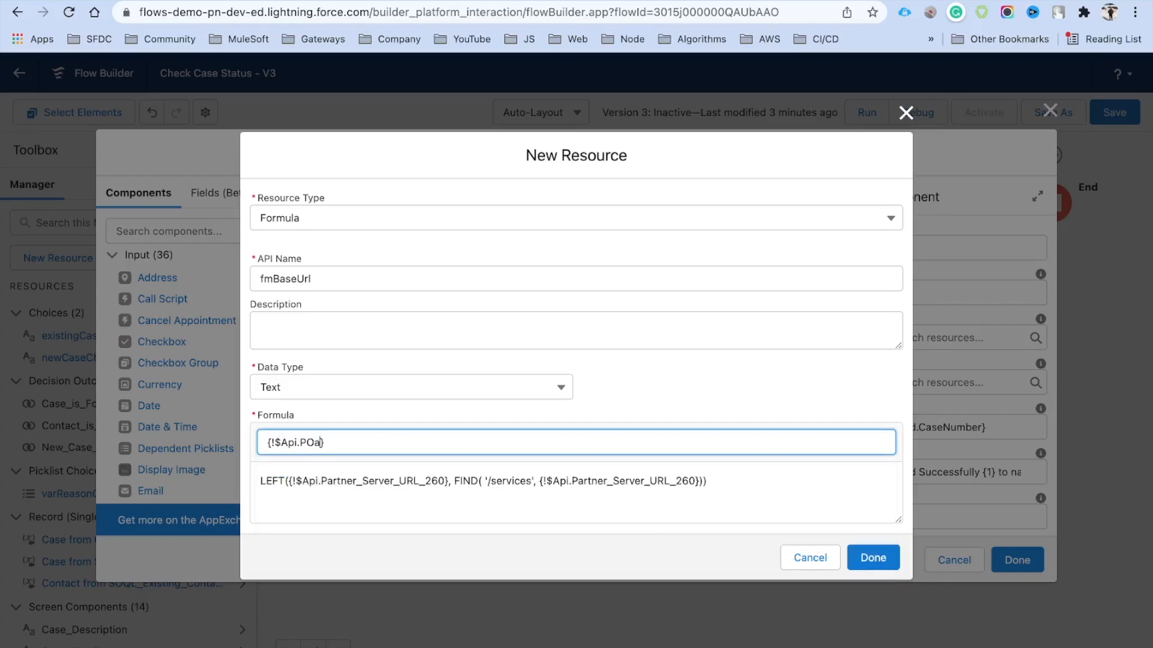
pyautogui.press('BackSpace')
pyautogui.press('BackSpace')
pyautogui.write('Pas')
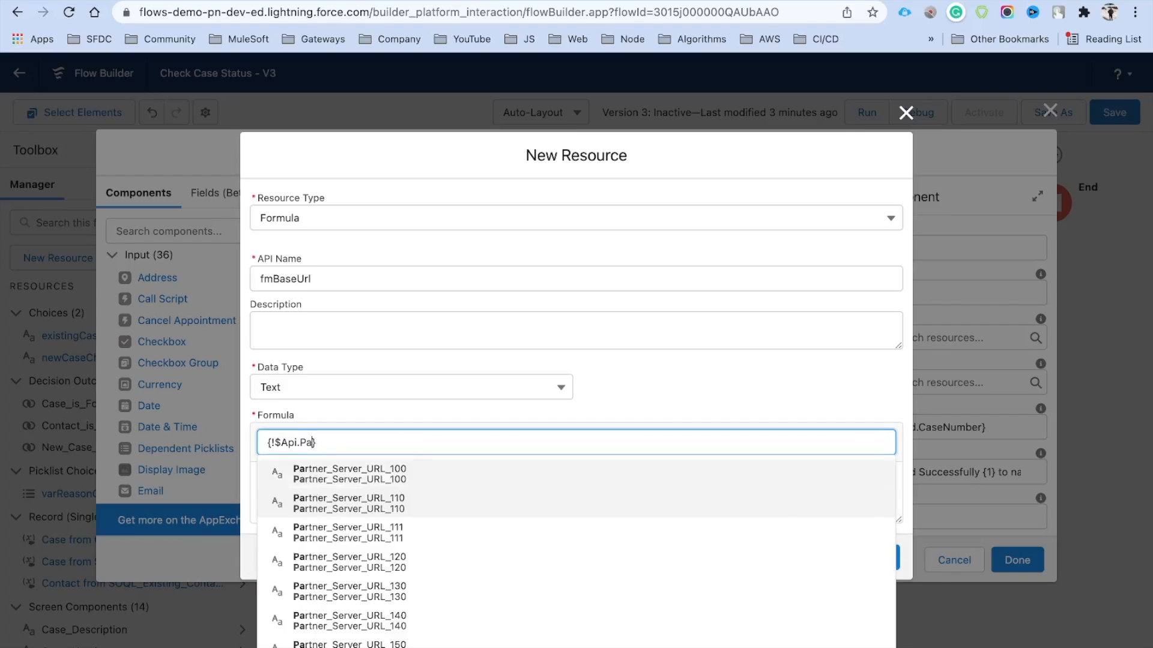
pyautogui.press('BackSpace')
pyautogui.write('rner')
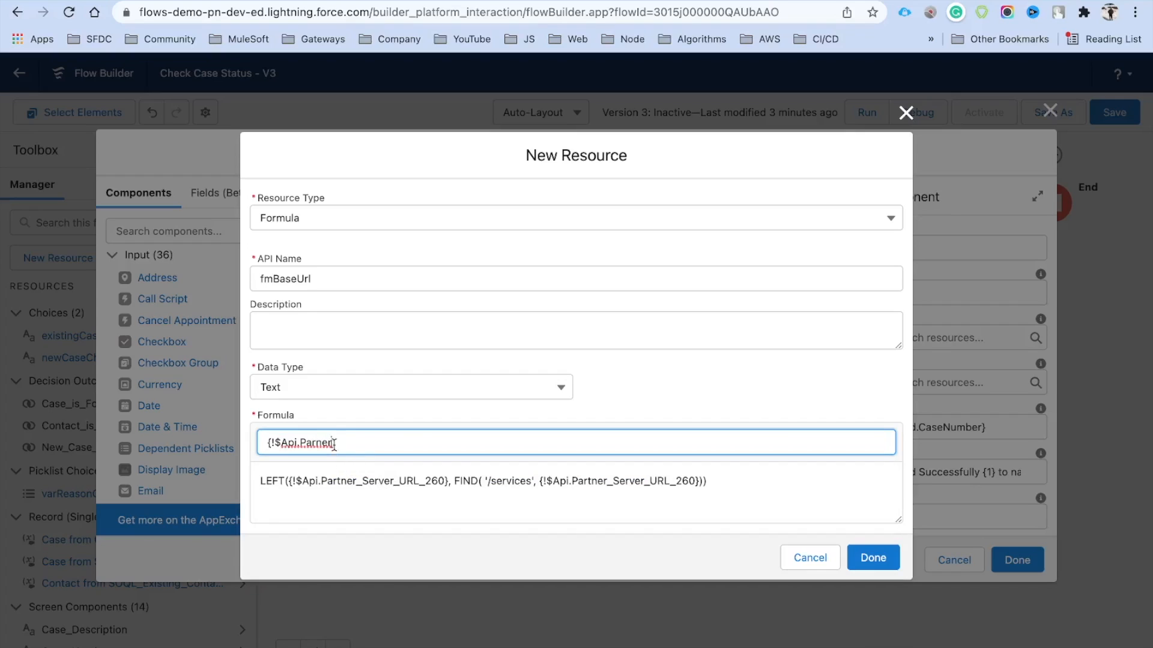
pyautogui.press('super+a')
pyautogui.press('BackSpace')
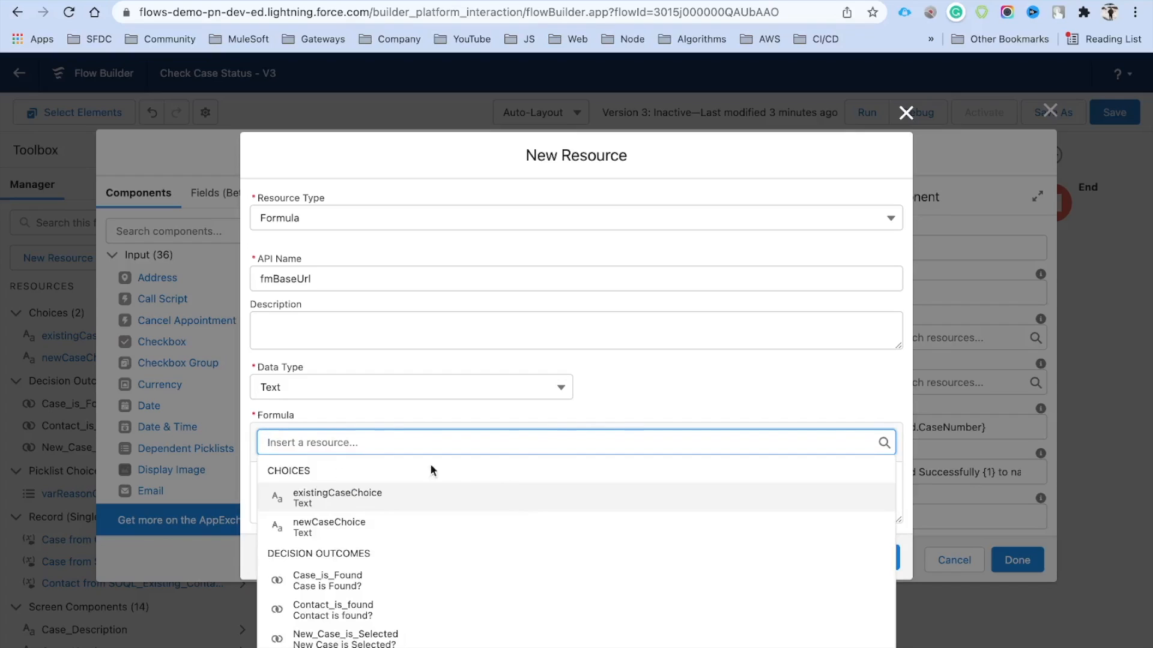
pyautogui.write("LEFT({!$Api.Partner_Server_URL_260}, FIND( '/services', {!$Api.Partner_Server_URL_260}))")
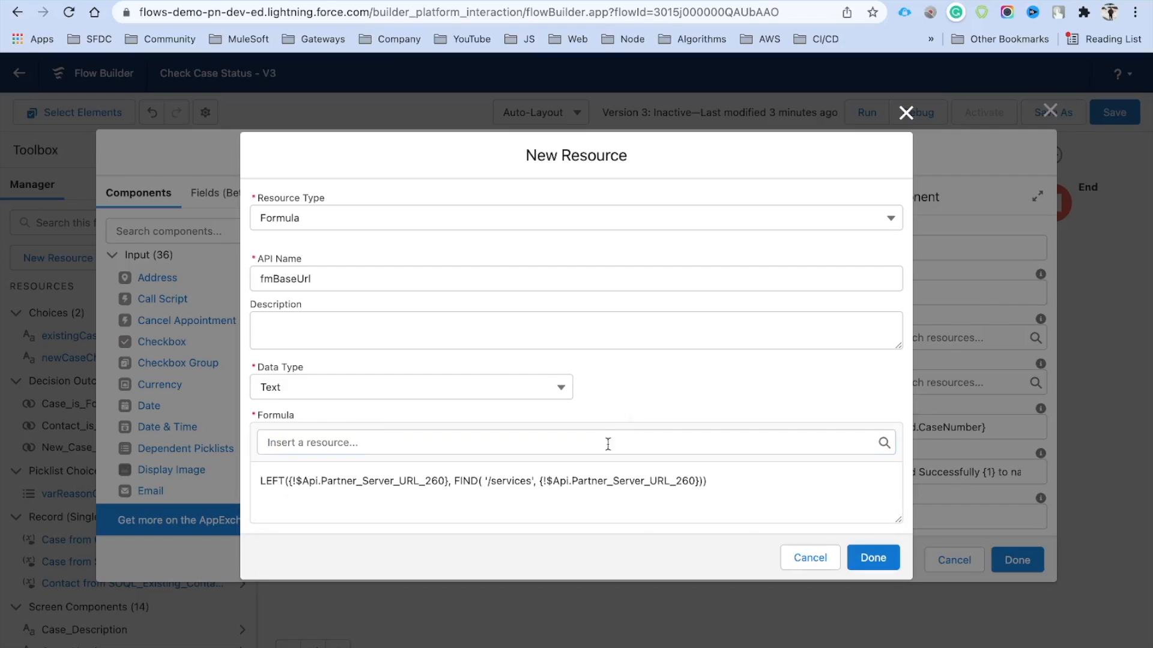
pyautogui.moveTo(718, 484); pyautogui.dragTo(263, 459)
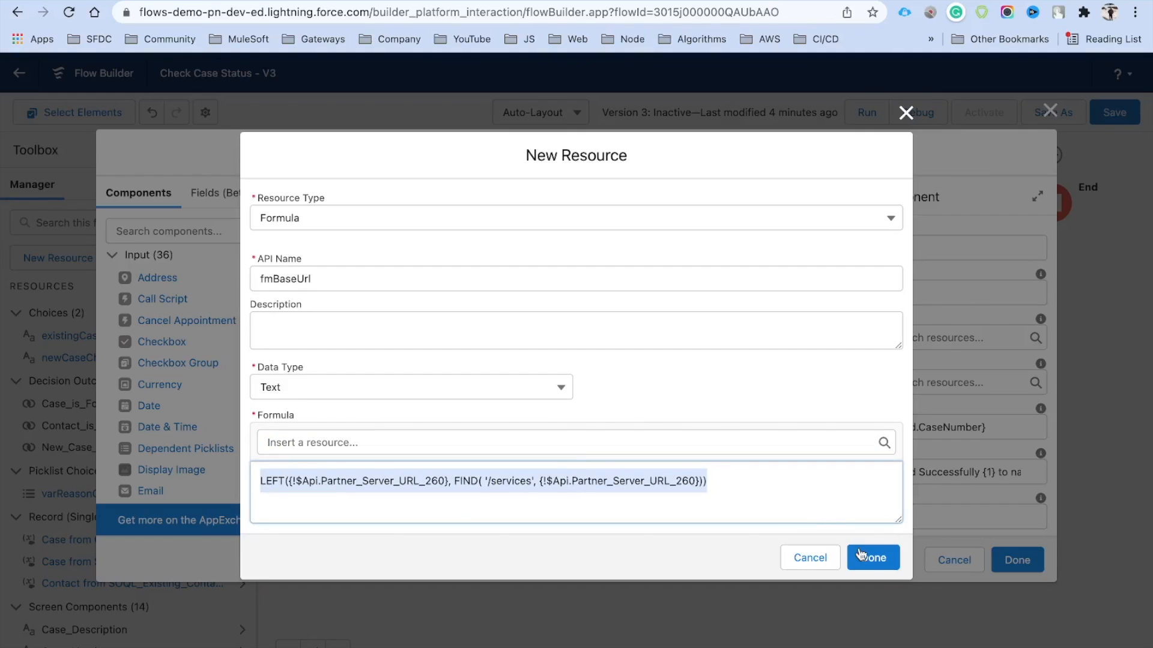
pyautogui.click(871, 557)
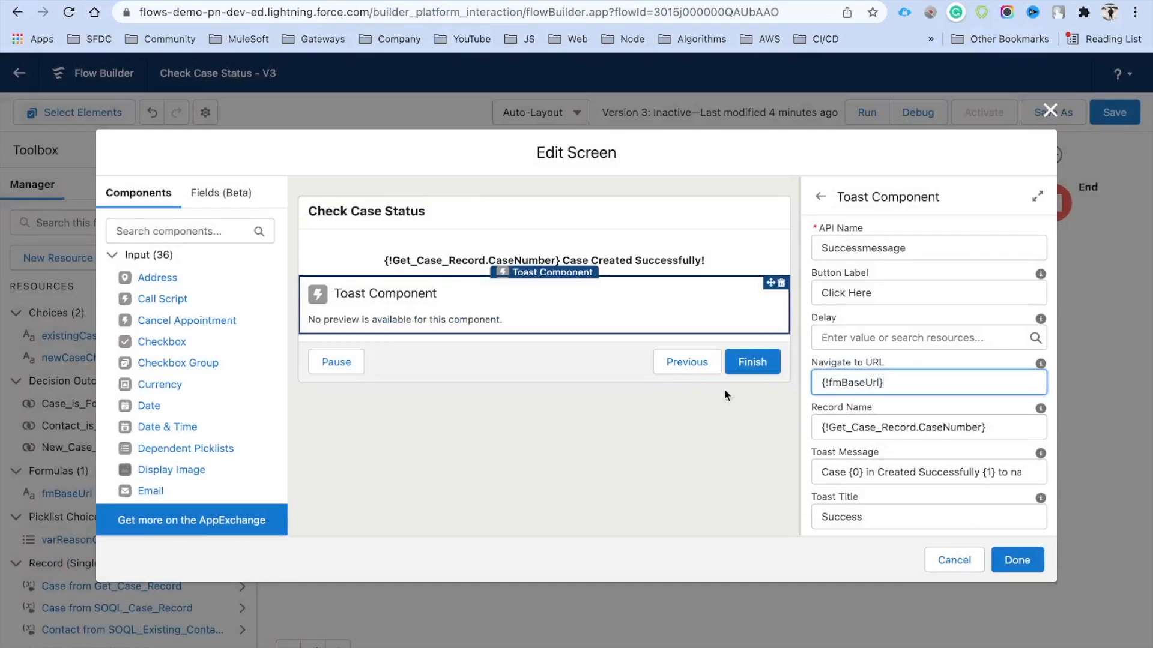
# Set the toast's Navigate to URL to {!fmBaseUrl}/{!Get_Case_Record.Id}, replacing CaseNumber with Id
pyautogui.write('/')
pyautogui.click(858, 427)
pyautogui.press('super+c')
pyautogui.click(915, 387)
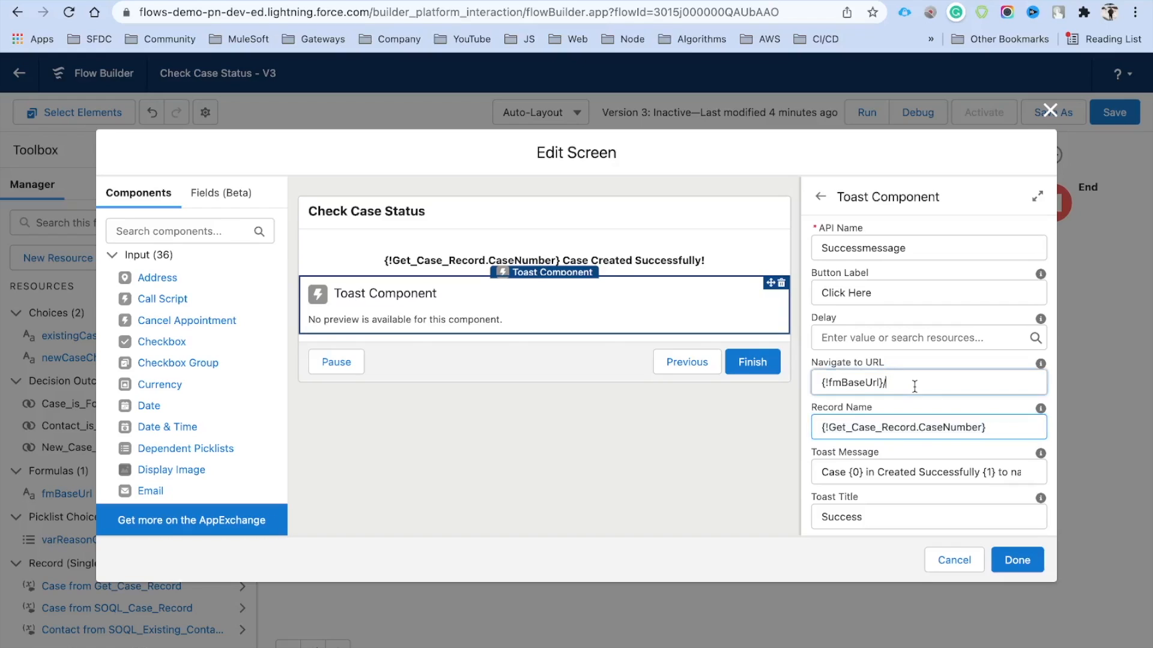
pyautogui.press('super+v')
pyautogui.doubleClick(965, 383)
pyautogui.write('Id')
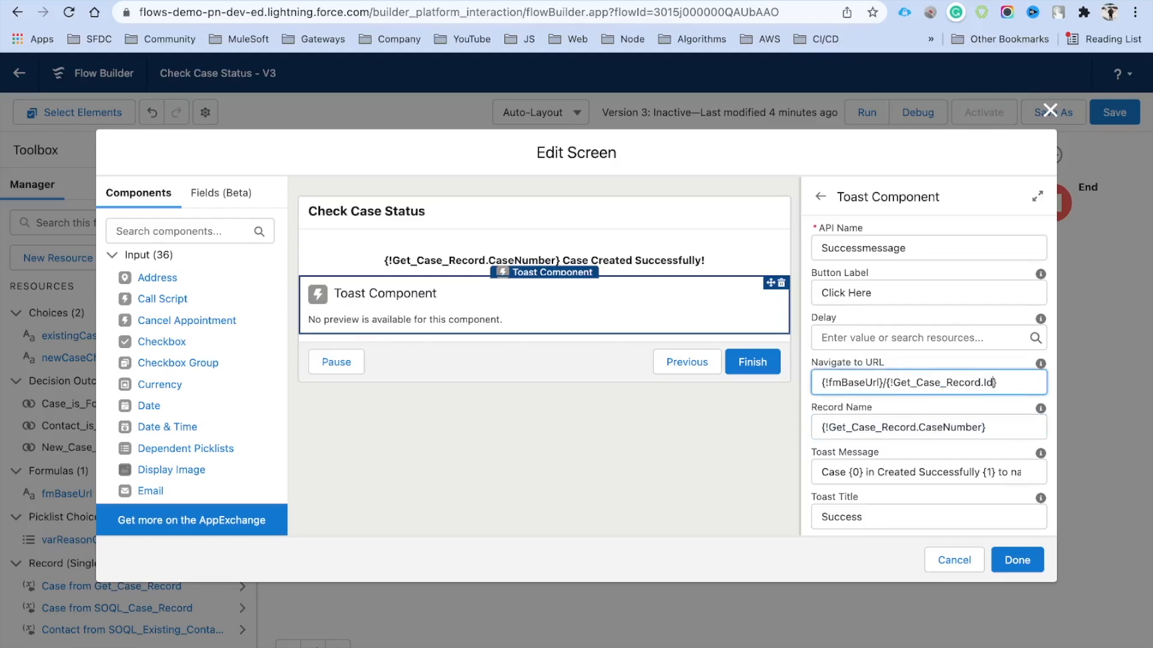
pyautogui.click(970, 360)
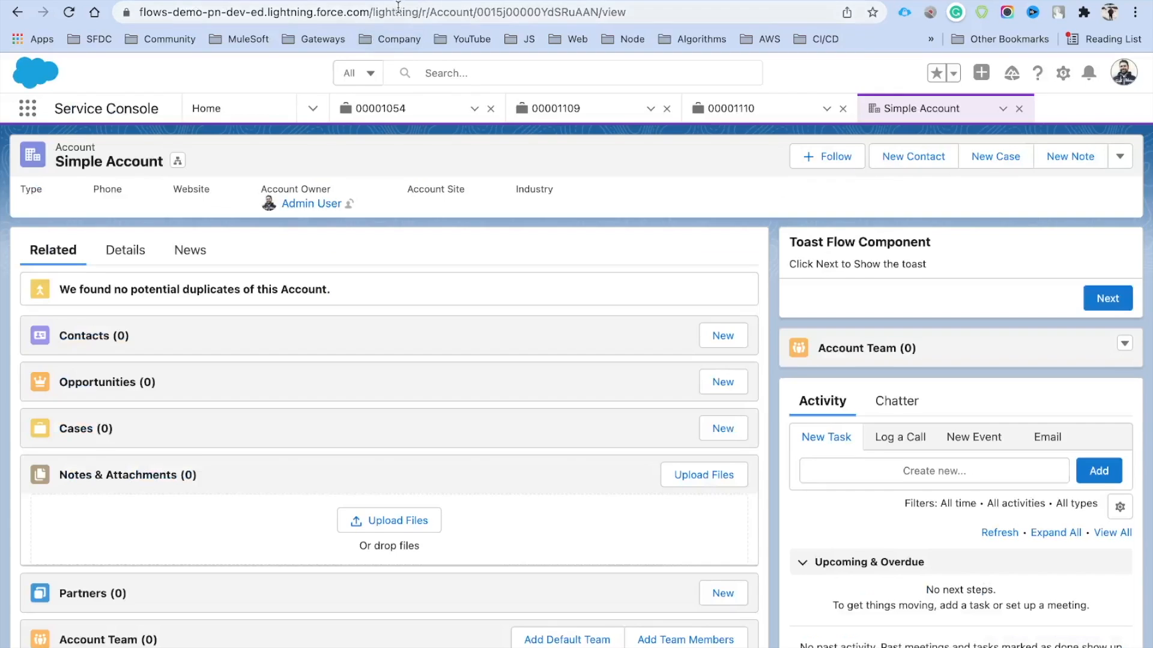
# Study the account record's address bar URL and select its 'lightning/r/' path part
pyautogui.moveTo(371, 12); pyautogui.dragTo(131, 16)
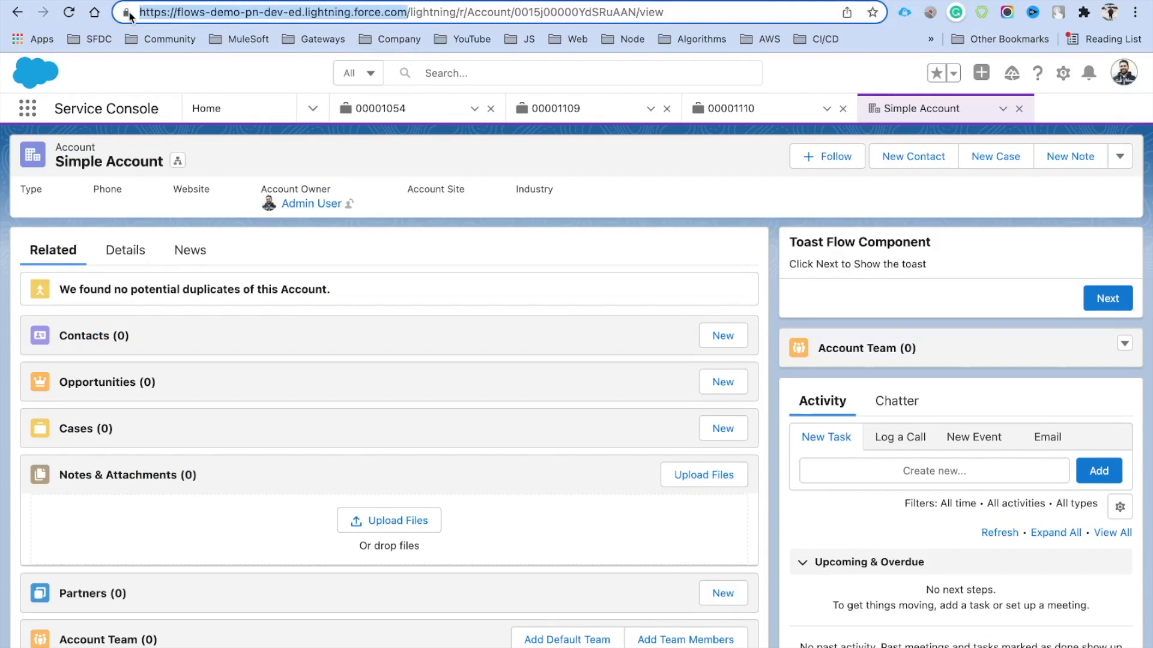
pyautogui.moveTo(409, 12); pyautogui.dragTo(690, 24)
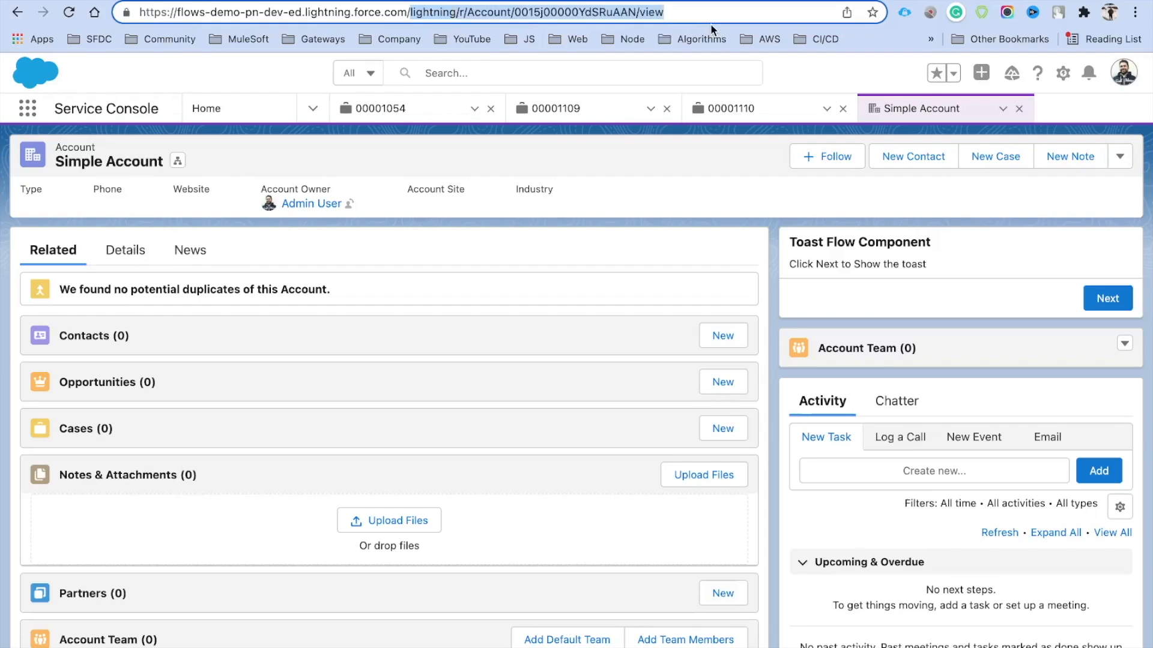
pyautogui.click(587, 14)
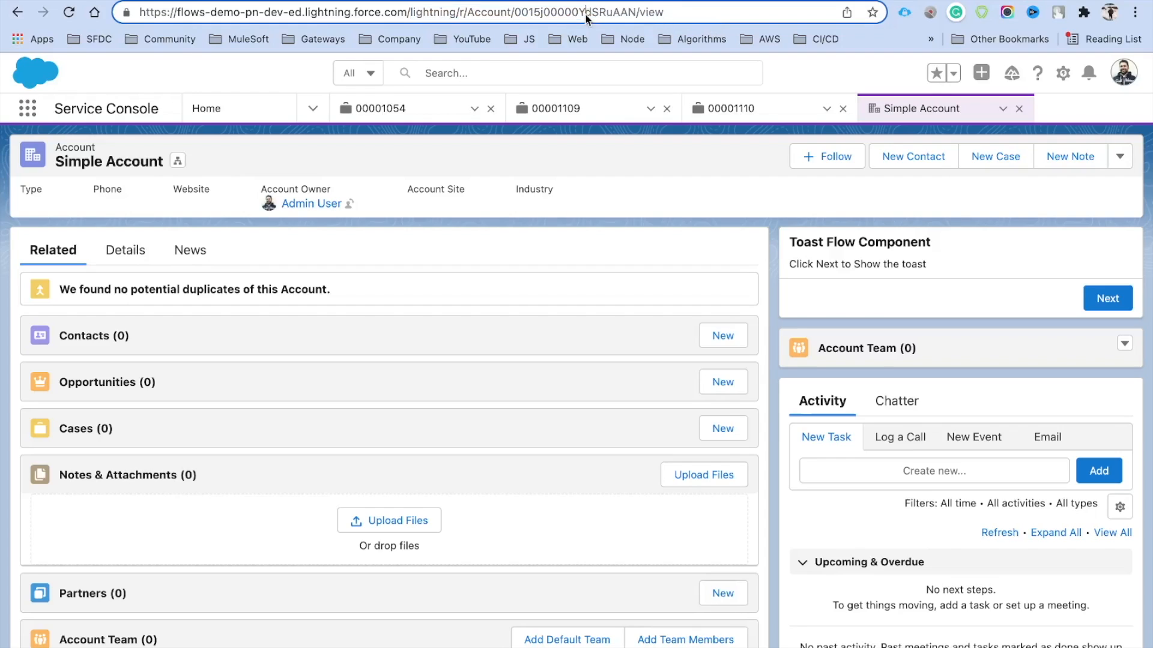
pyautogui.moveTo(410, 12); pyautogui.dragTo(470, 12)
pyautogui.press('super+c')
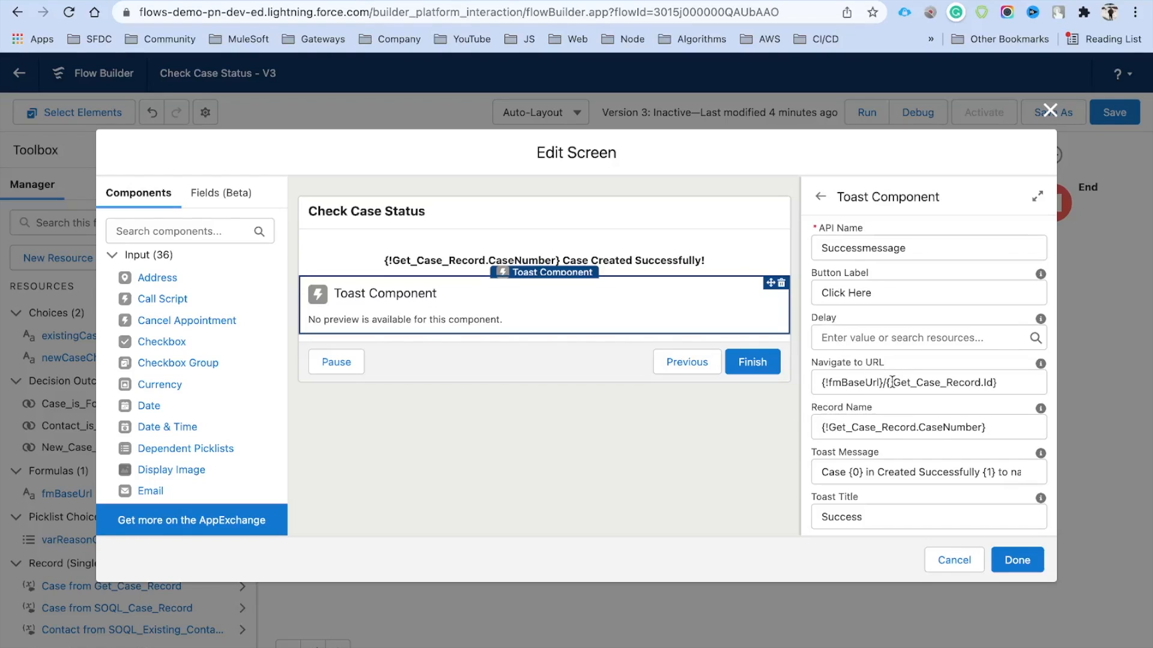
# Make the toast URL {!fmBaseUrl}/lightning/r/Case/{!Get_Case_Record.Id}/View
pyautogui.click(885, 383)
pyautogui.press('super+v')
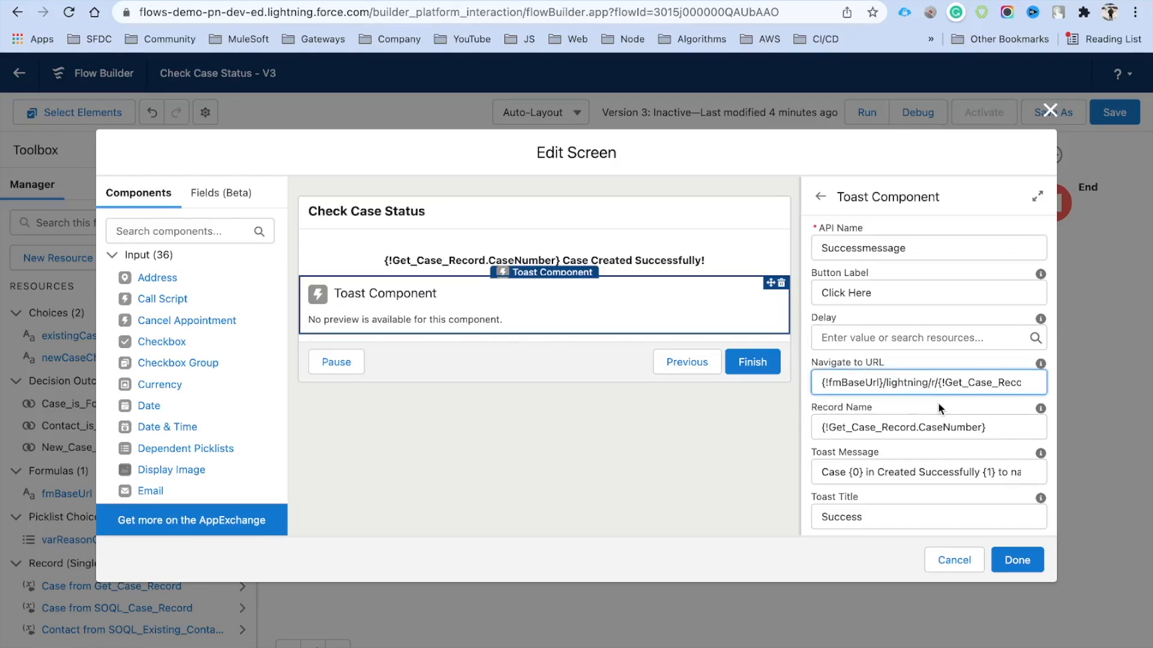
pyautogui.write('Case/')
pyautogui.press('Right')
pyautogui.press('Right')
pyautogui.press('Right')
pyautogui.press('Right')
pyautogui.press('Right')
pyautogui.press('Right')
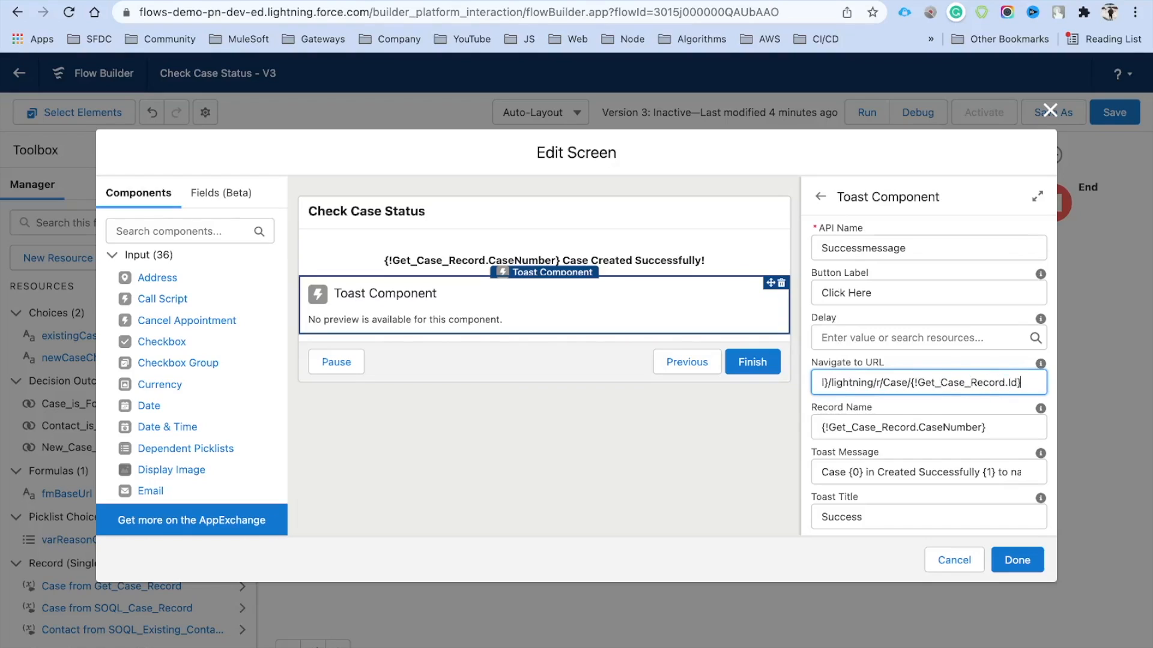
pyautogui.write('/View')
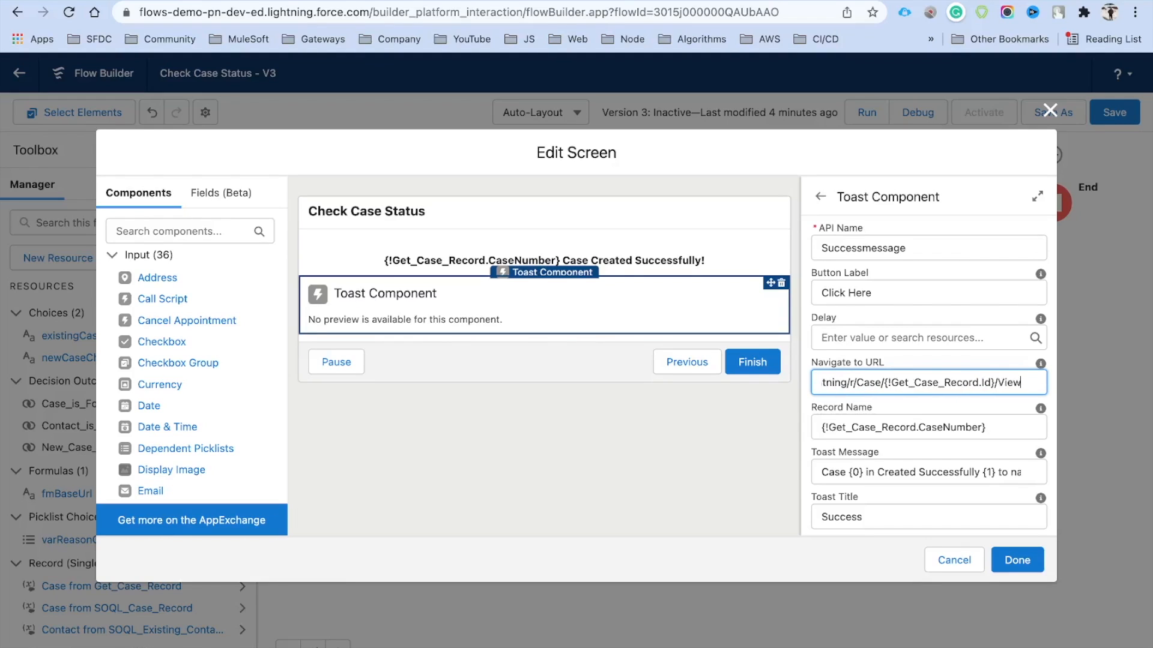
pyautogui.press('Home')
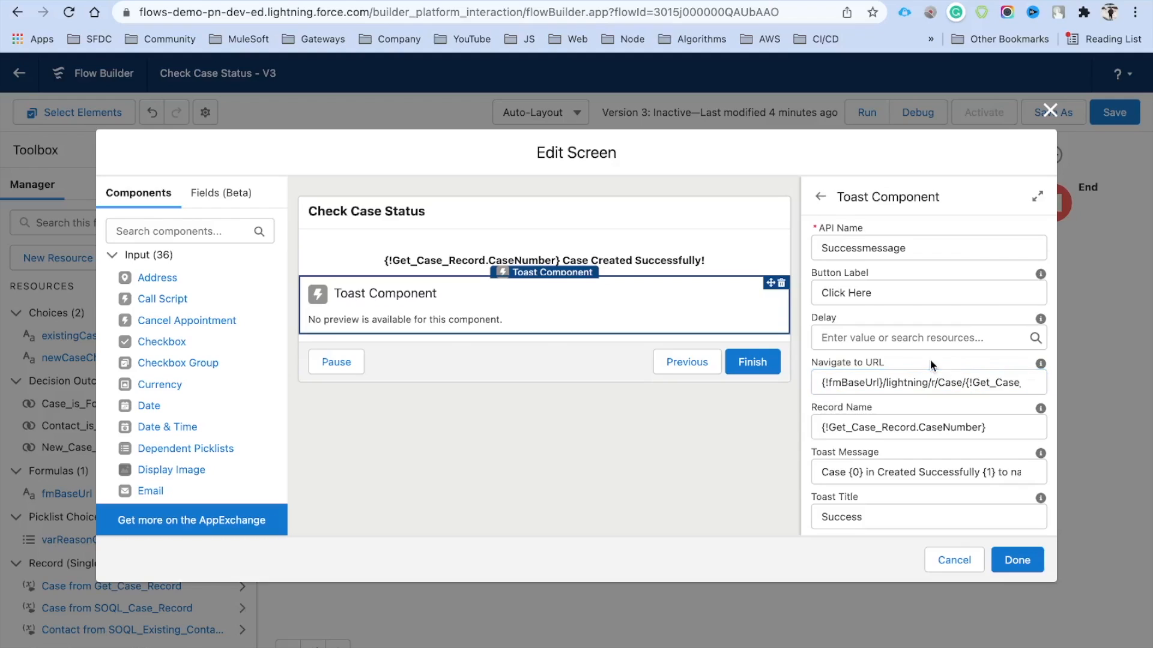
pyautogui.moveTo(821, 382); pyautogui.dragTo(1047, 384)
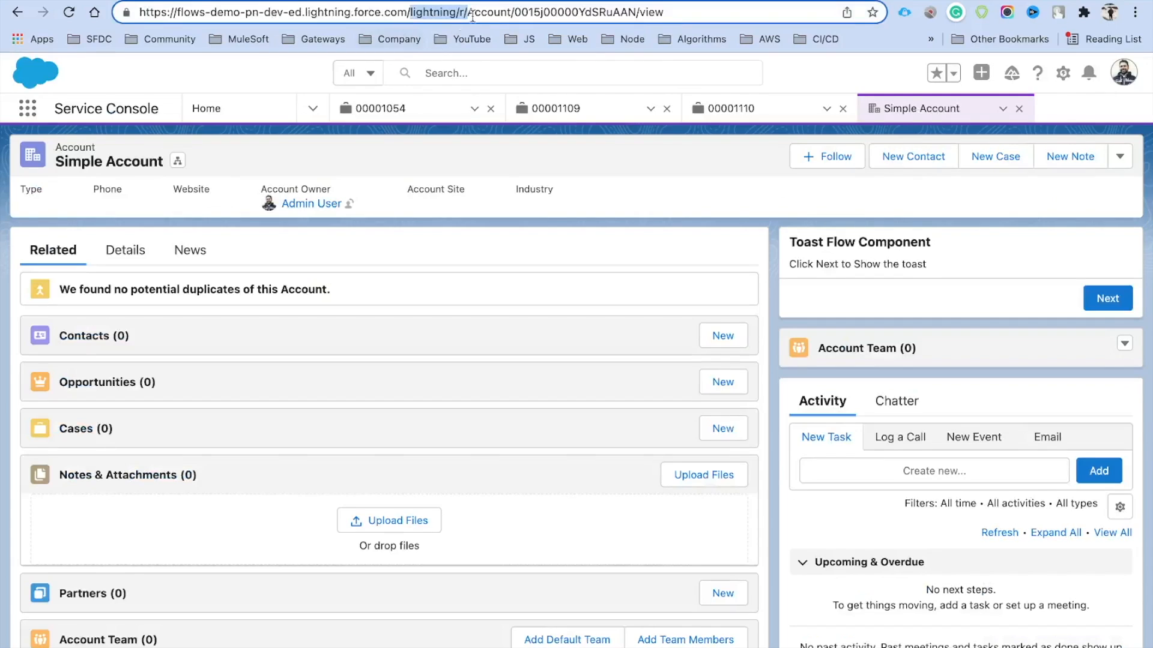
# Check the record URL pattern by swapping Account for Case in the address bar
pyautogui.click(502, 15)
pyautogui.doubleClick(502, 12)
pyautogui.write('Case')
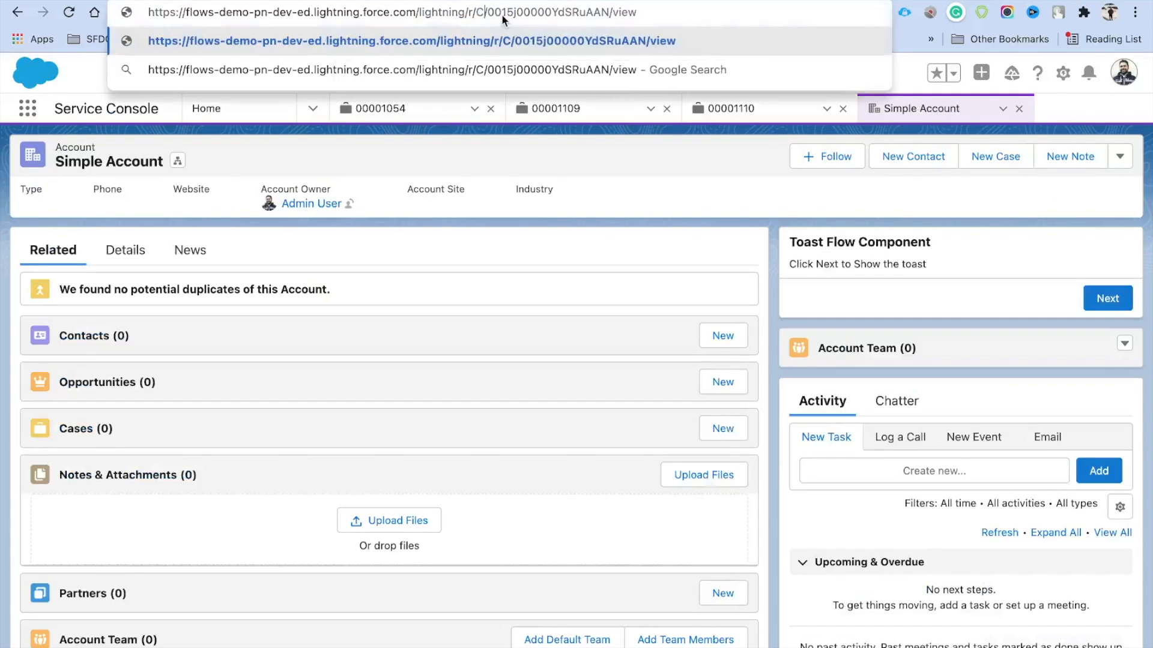
pyautogui.doubleClick(554, 12)
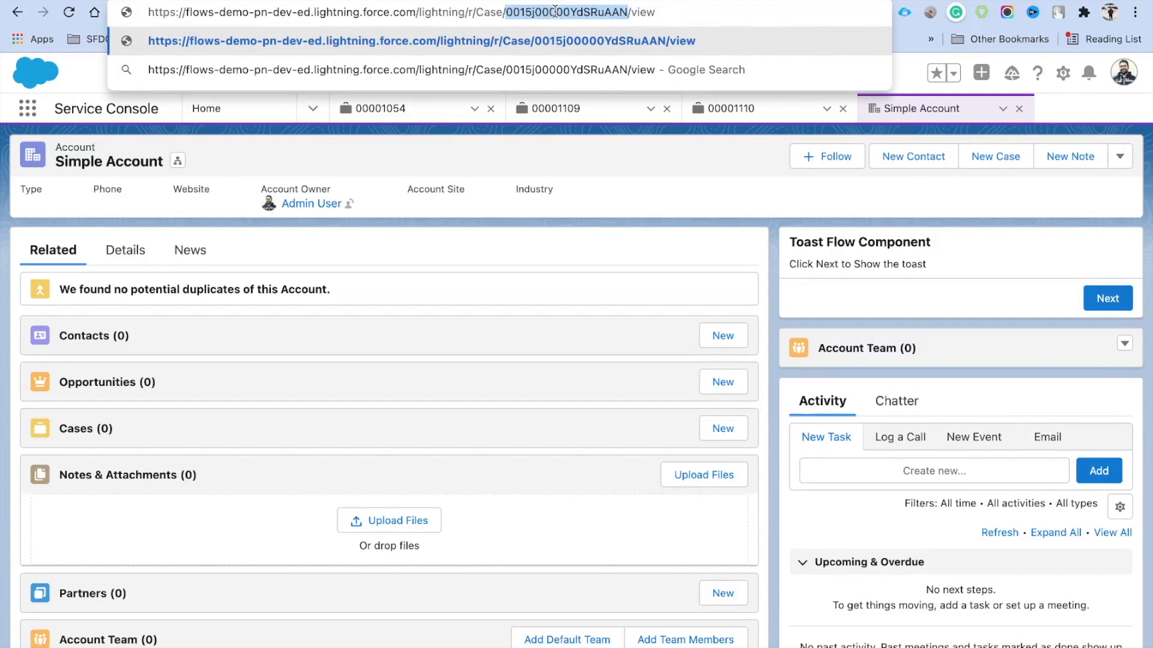
pyautogui.doubleClick(643, 12)
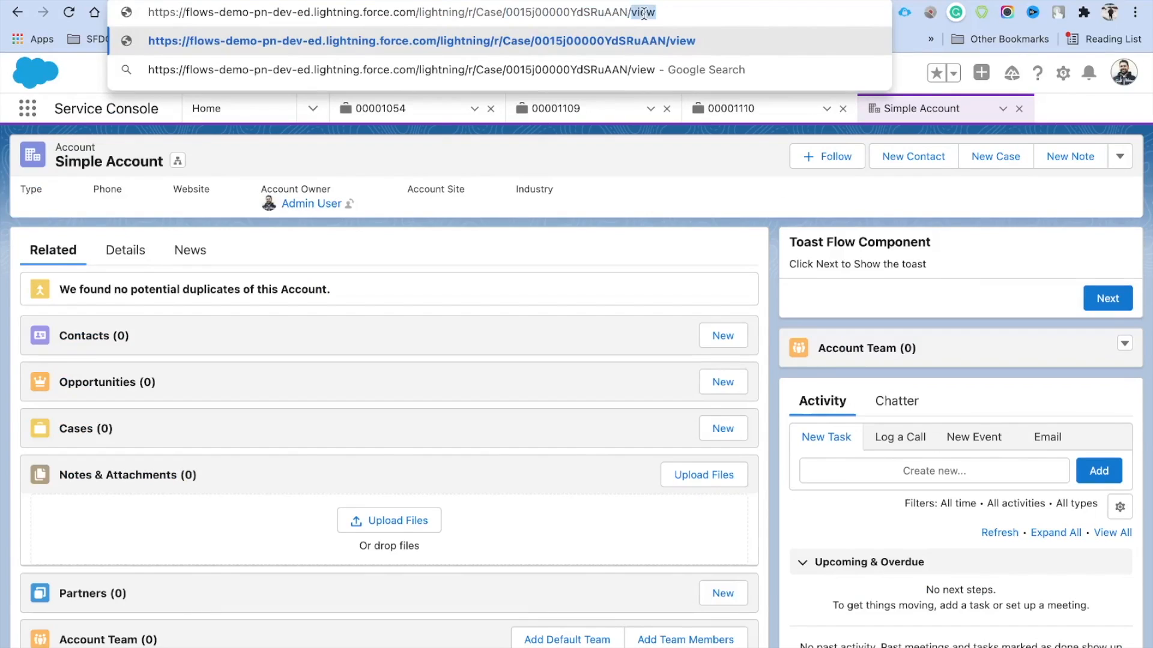
pyautogui.click(792, 129)
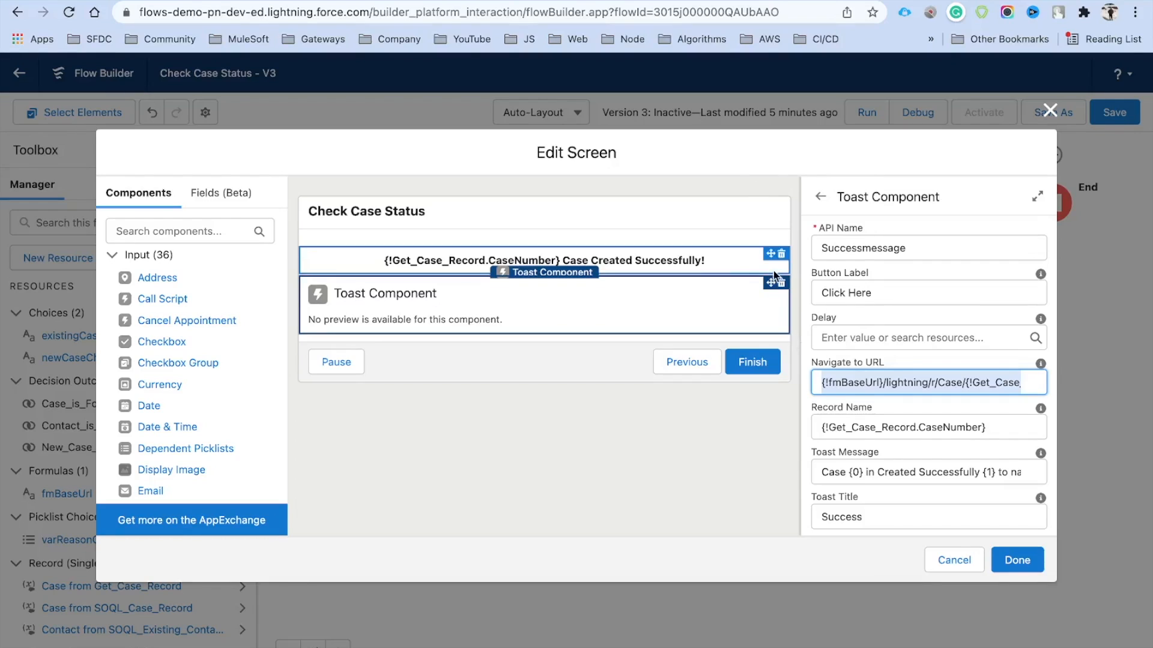
# Close the screen editor, save the flow and activate this version
pyautogui.click(1017, 560)
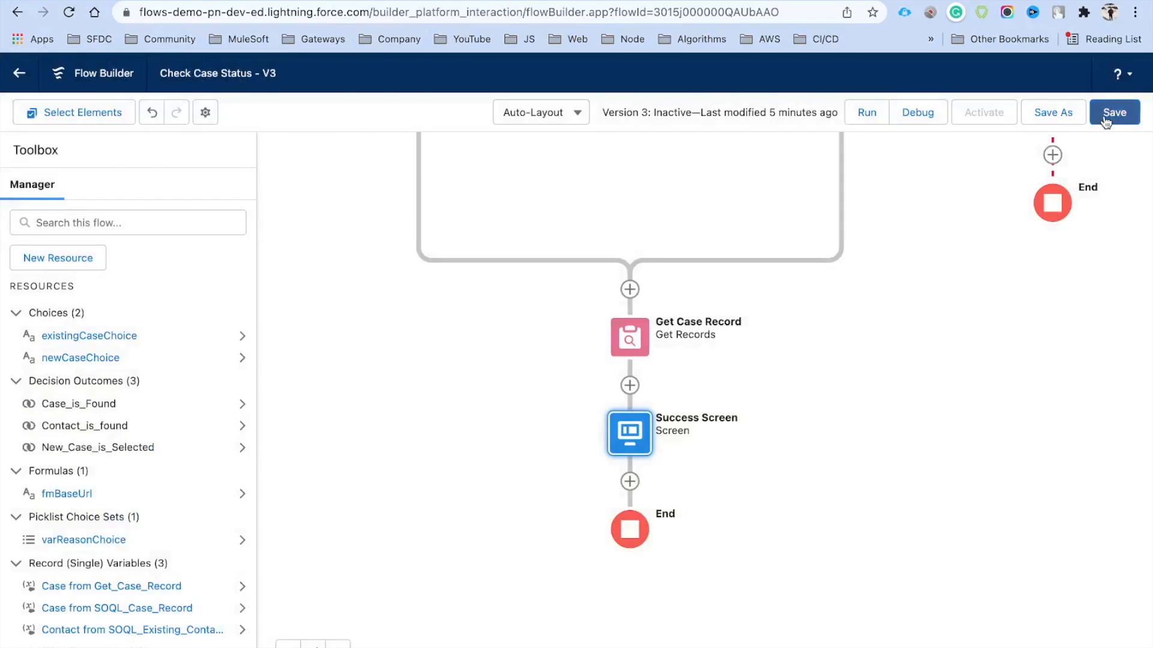
pyautogui.click(1117, 112)
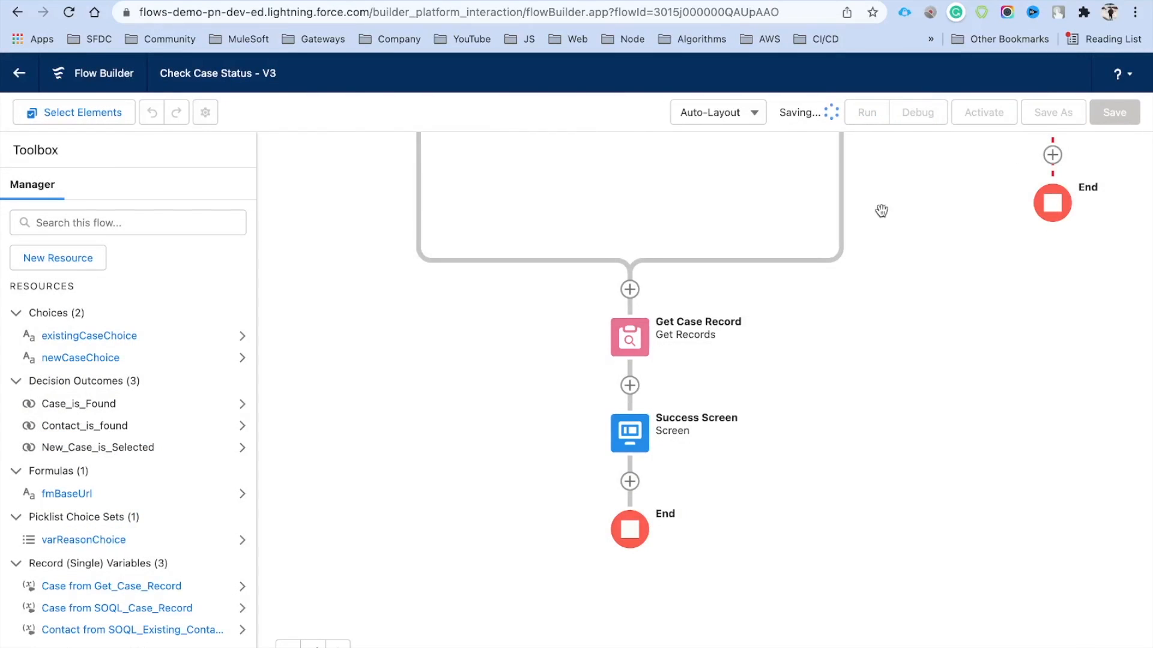
pyautogui.click(982, 114)
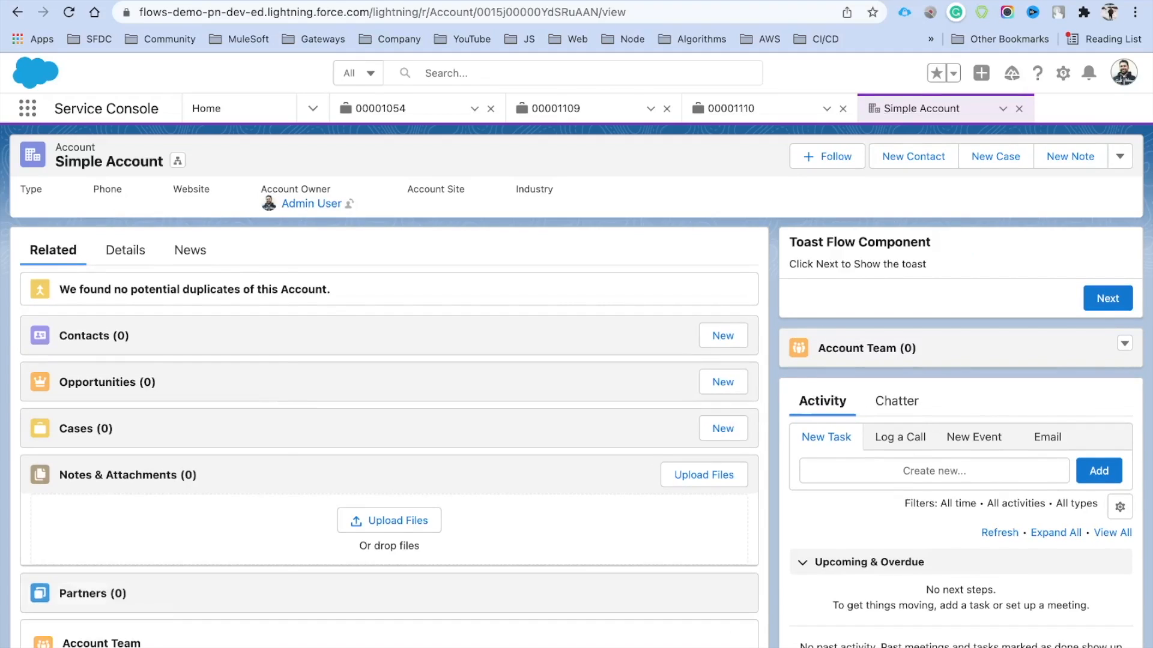
# Choose New Case in the Case Flow panel, enter the contact's name, and submit
pyautogui.click(30, 376)
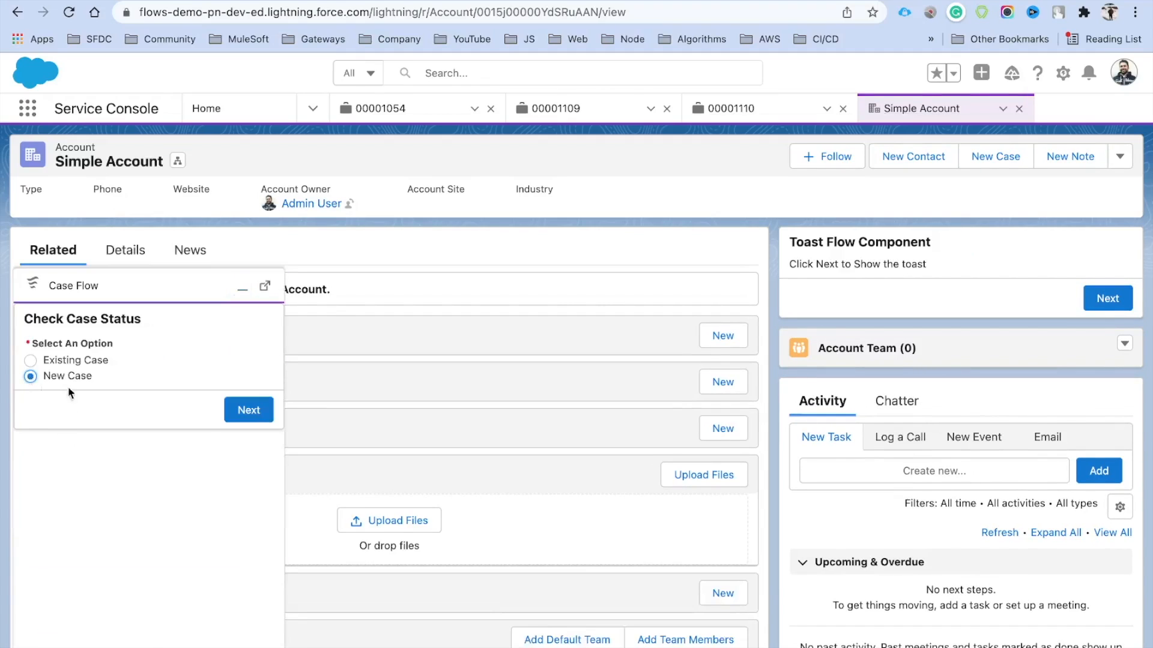
pyautogui.click(242, 417)
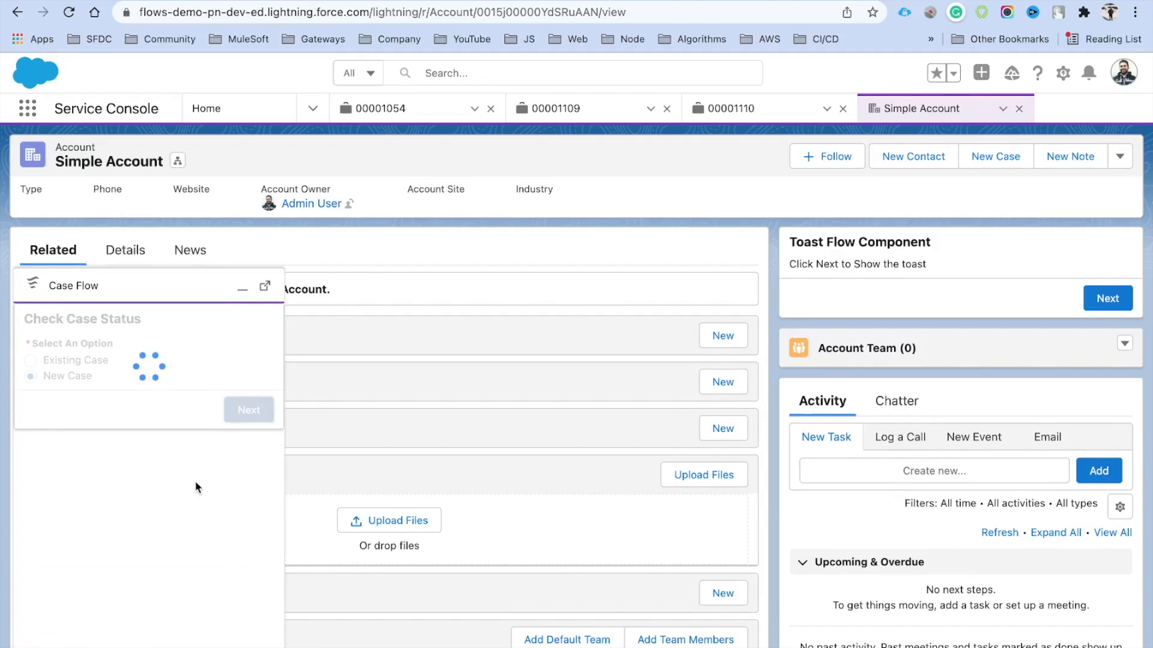
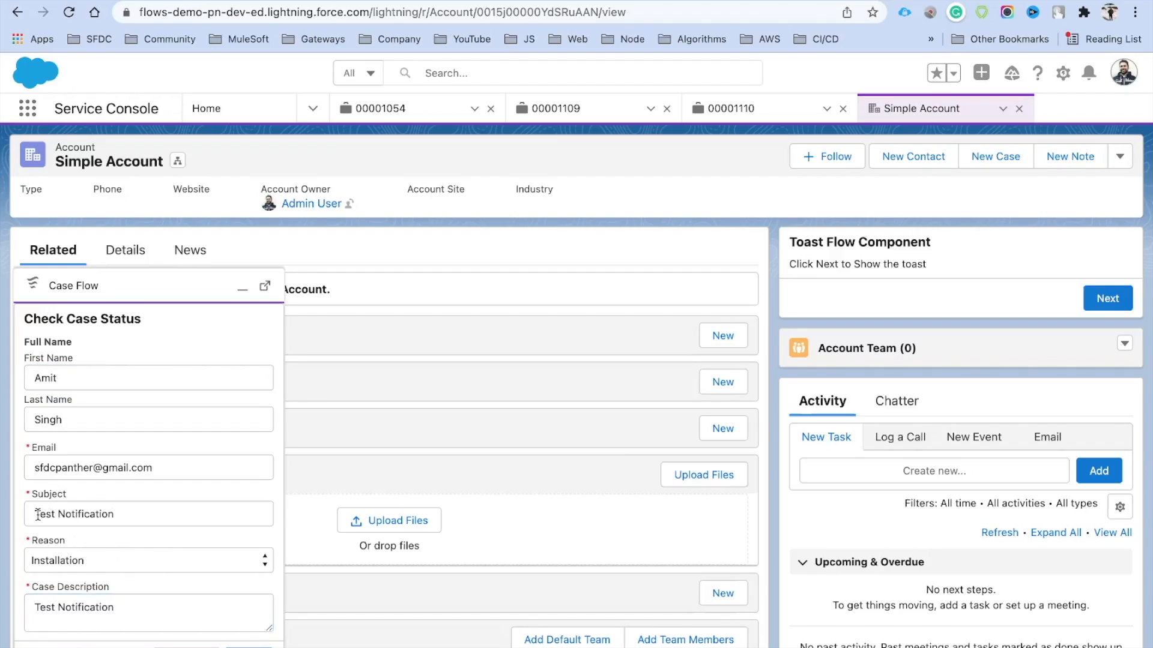
pyautogui.scroll(-1, 220, 522)
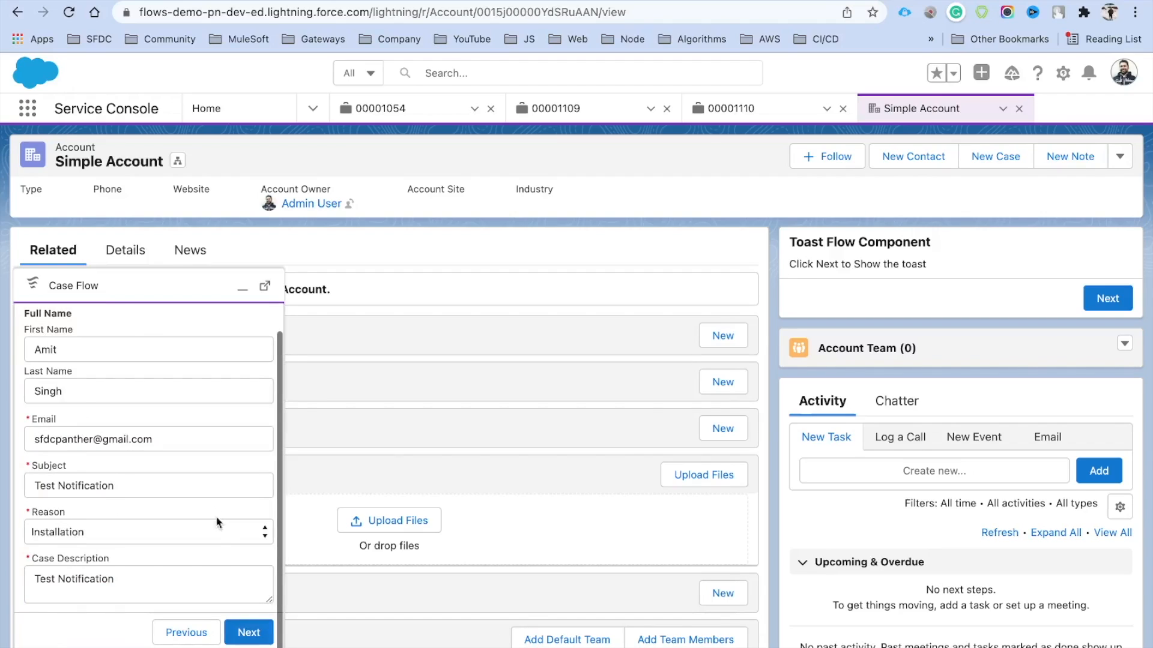
pyautogui.click(256, 632)
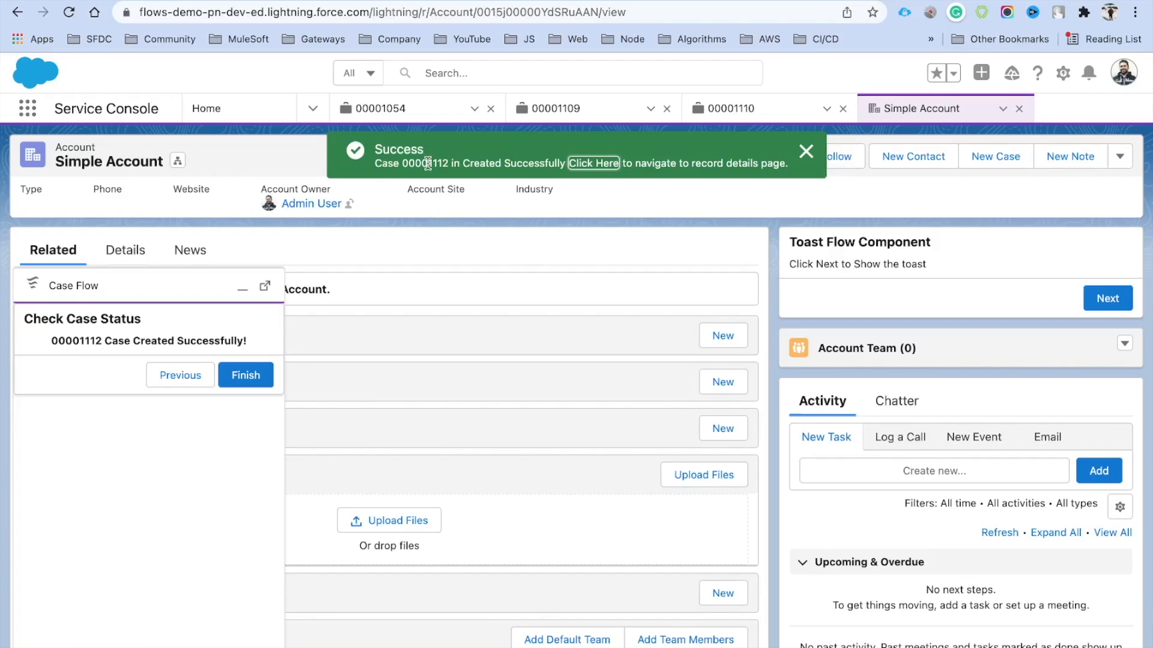
# Review the success message showing case 00001112, then finish the flow
pyautogui.click(594, 163)
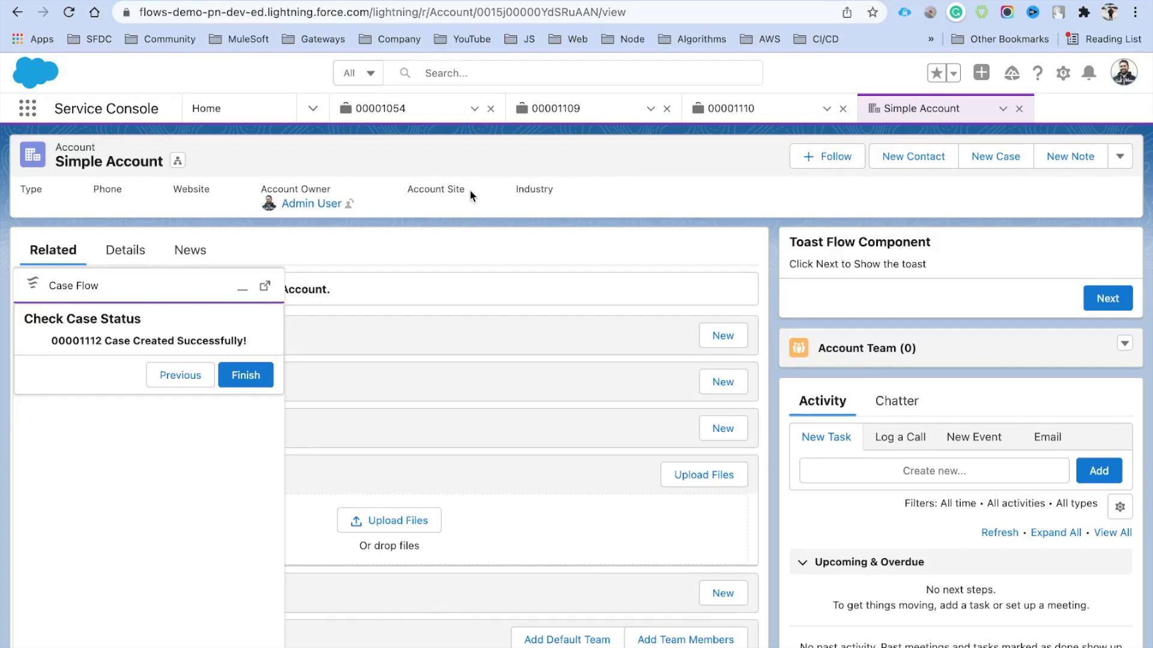
pyautogui.doubleClick(74, 342)
pyautogui.tripleClick(176, 338)
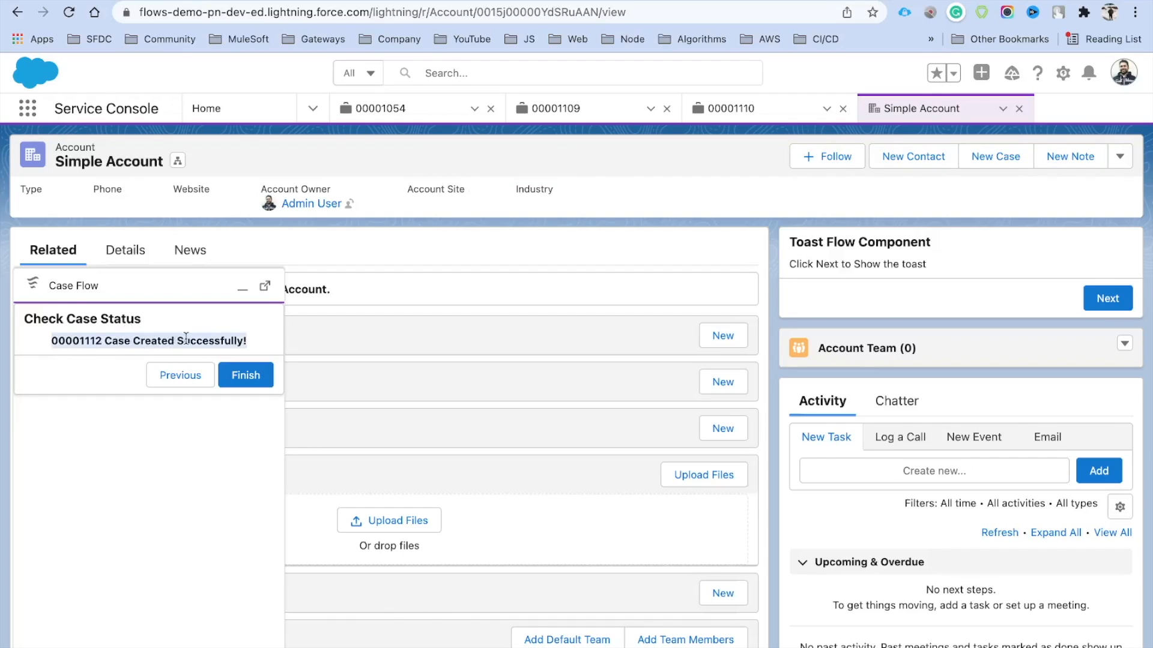
pyautogui.click(204, 339)
pyautogui.doubleClick(103, 341)
pyautogui.click(214, 340)
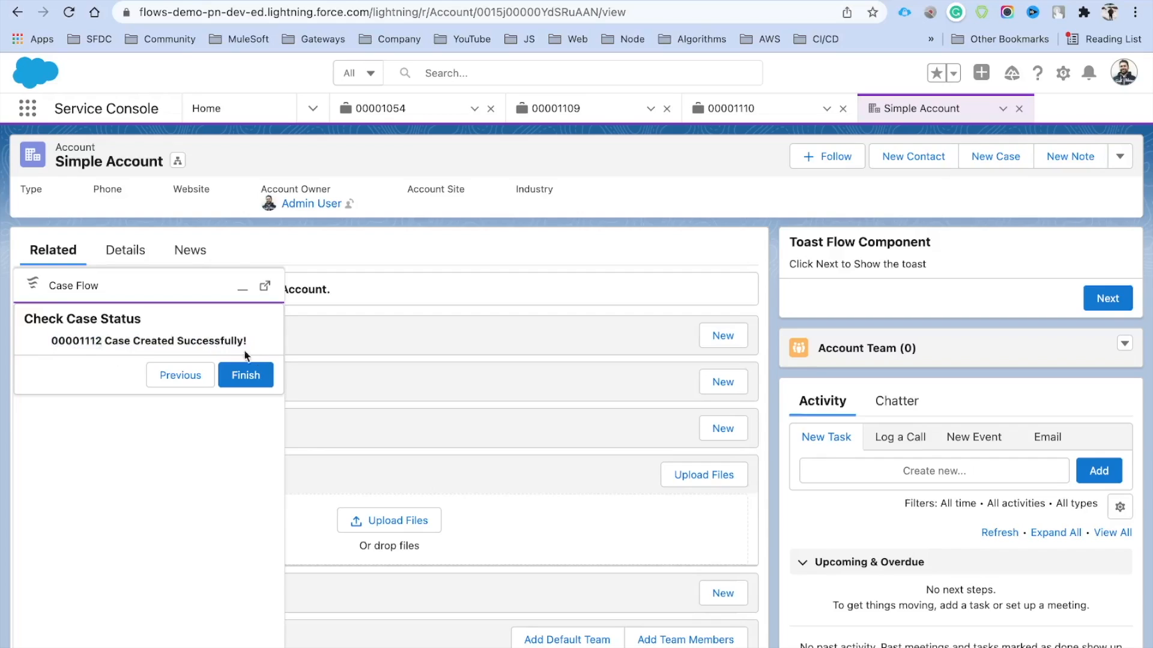
pyautogui.click(257, 382)
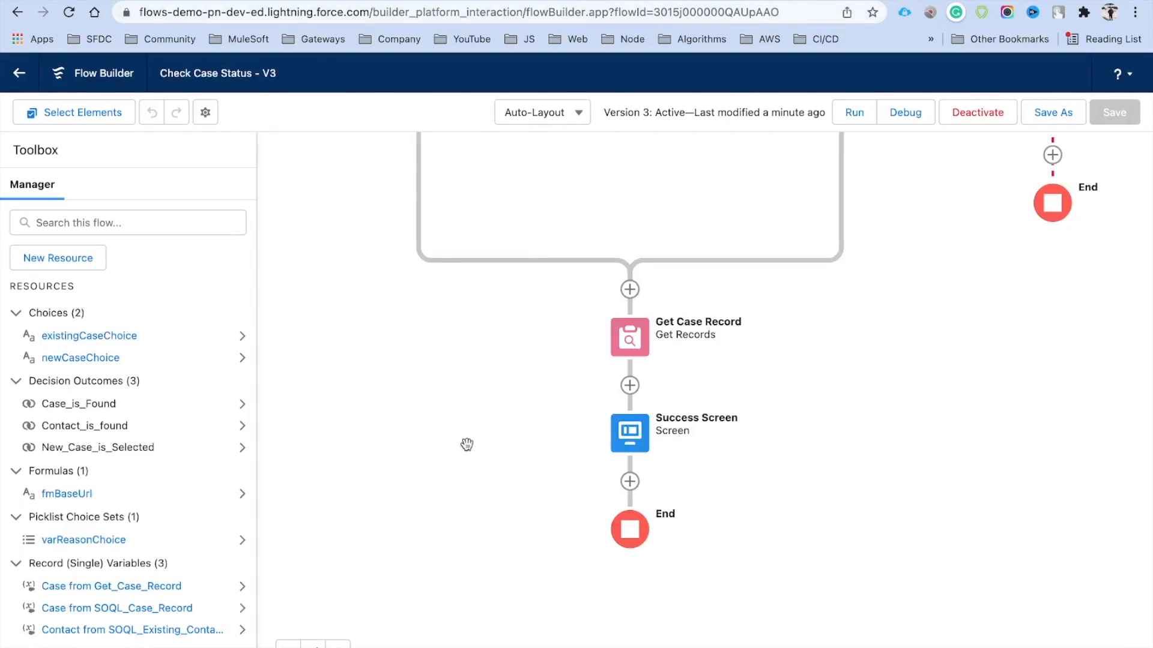
# Zoom and pan the canvas to view the whole active Check Case Status diagram
pyautogui.scroll(10, 515, 388)
pyautogui.scroll(-3, 404, 523)
pyautogui.scroll(-5, 499, 512)
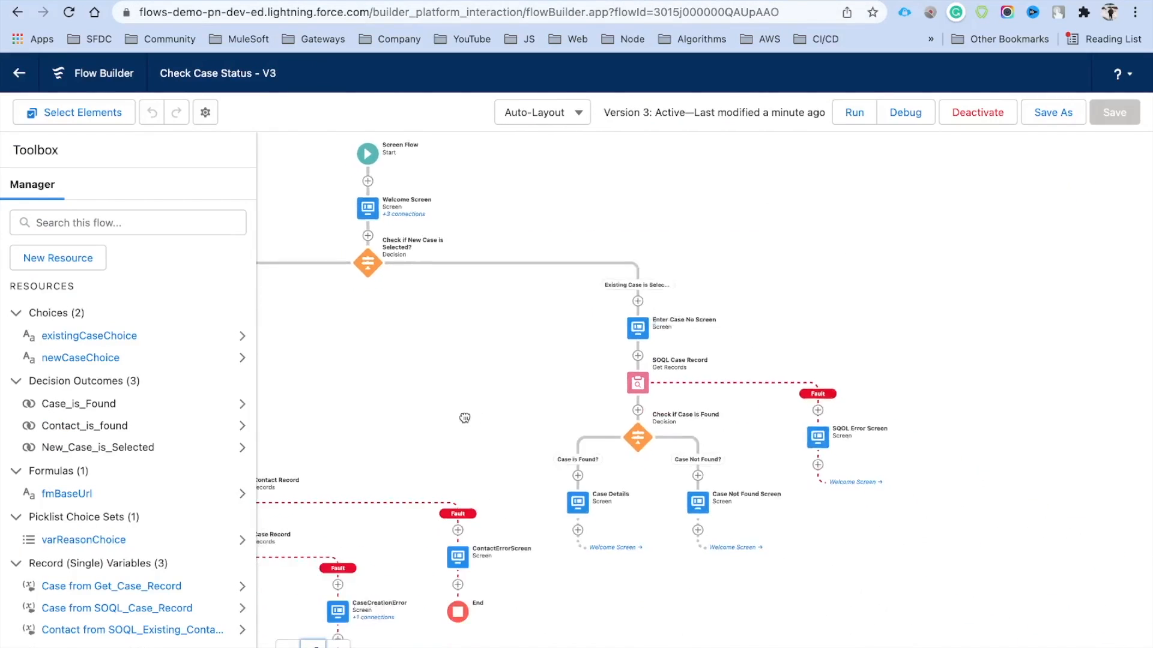
pyautogui.moveTo(664, 418); pyautogui.dragTo(682, 411)
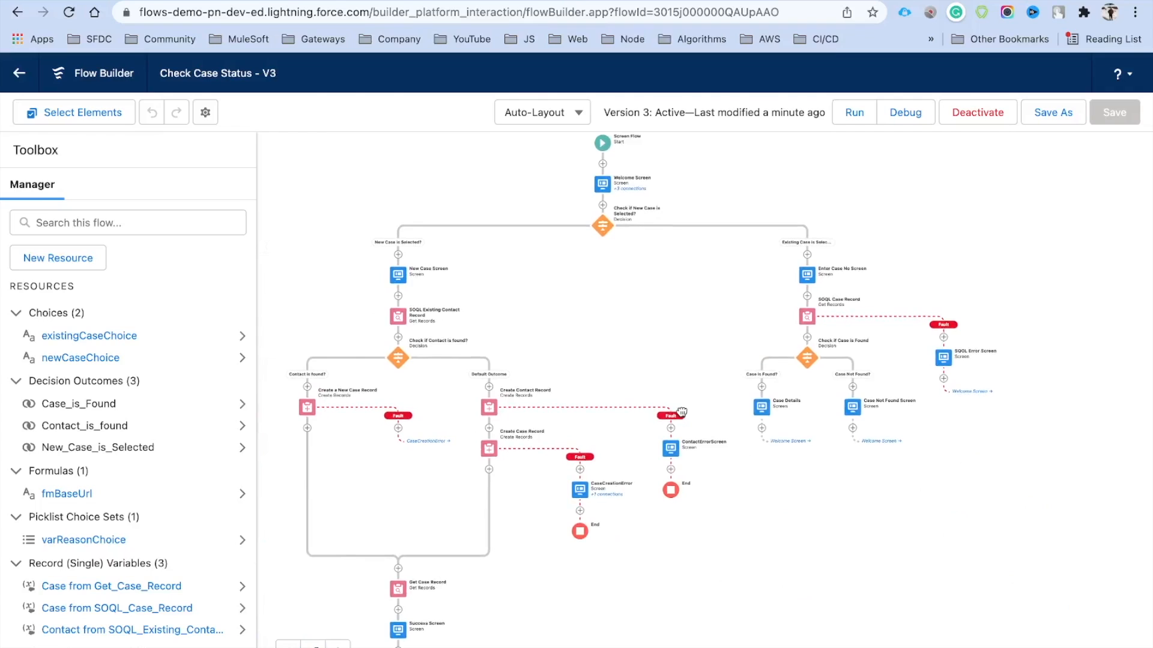